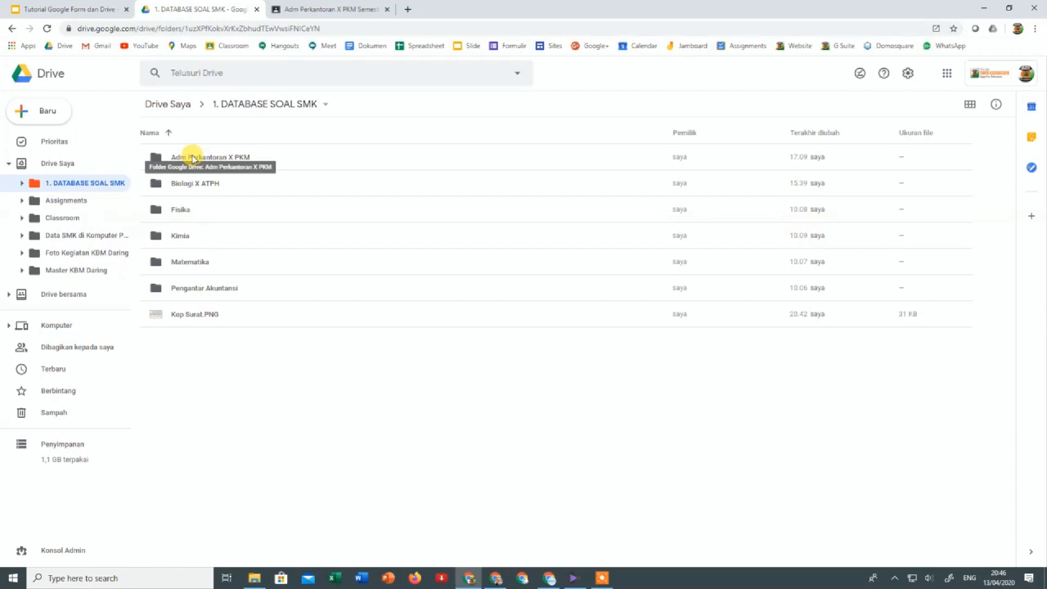
Open the Master Soal Adm Perkantoran X PKM form inside the Adm Perkantoran X PKM folder
{"action": "double_click", "coordinate": [188, 160]}
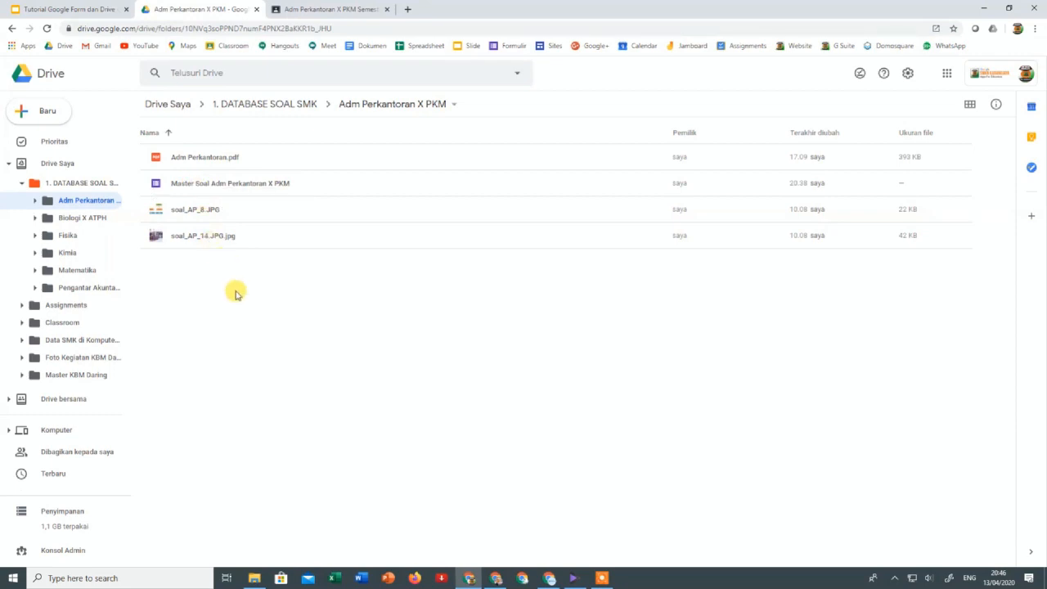
{"action": "double_click", "coordinate": [194, 188]}
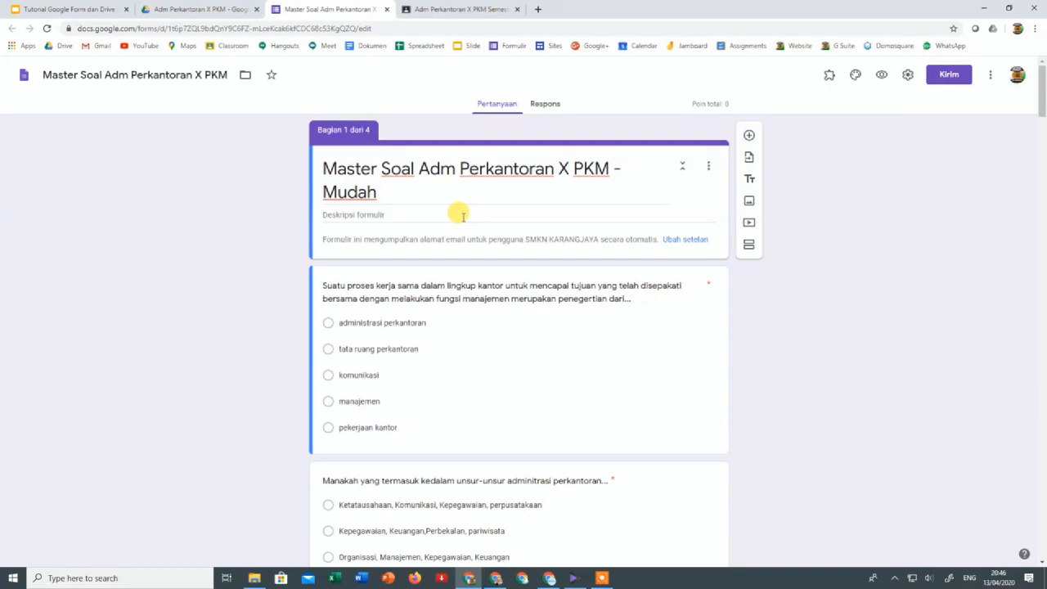
{"action": "scroll", "coordinate": [462, 216], "scroll_direction": "down", "scroll_amount": 5}
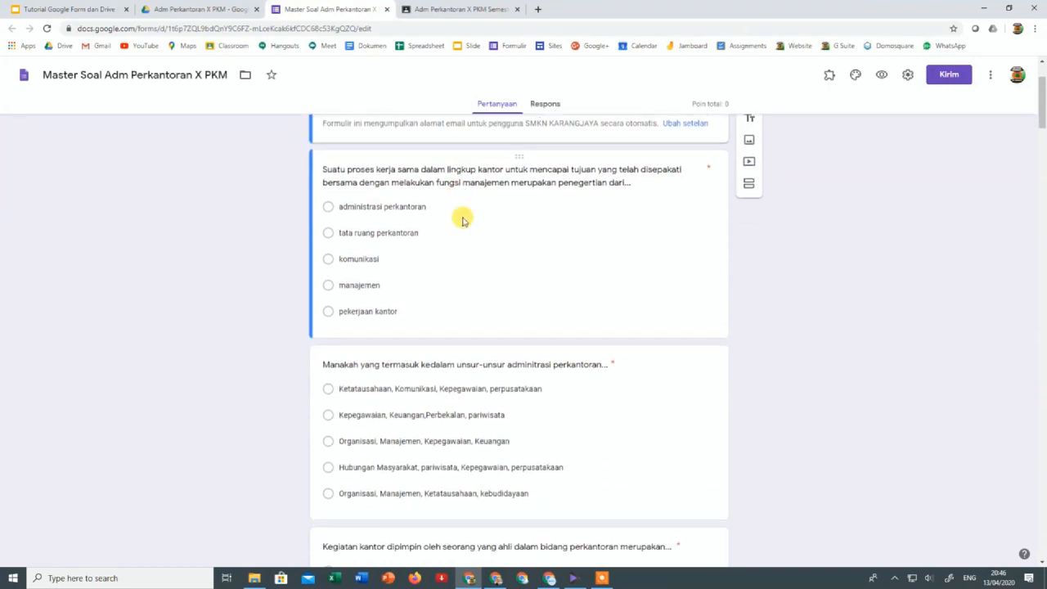
{"action": "scroll", "coordinate": [458, 211], "scroll_direction": "up", "scroll_amount": 5}
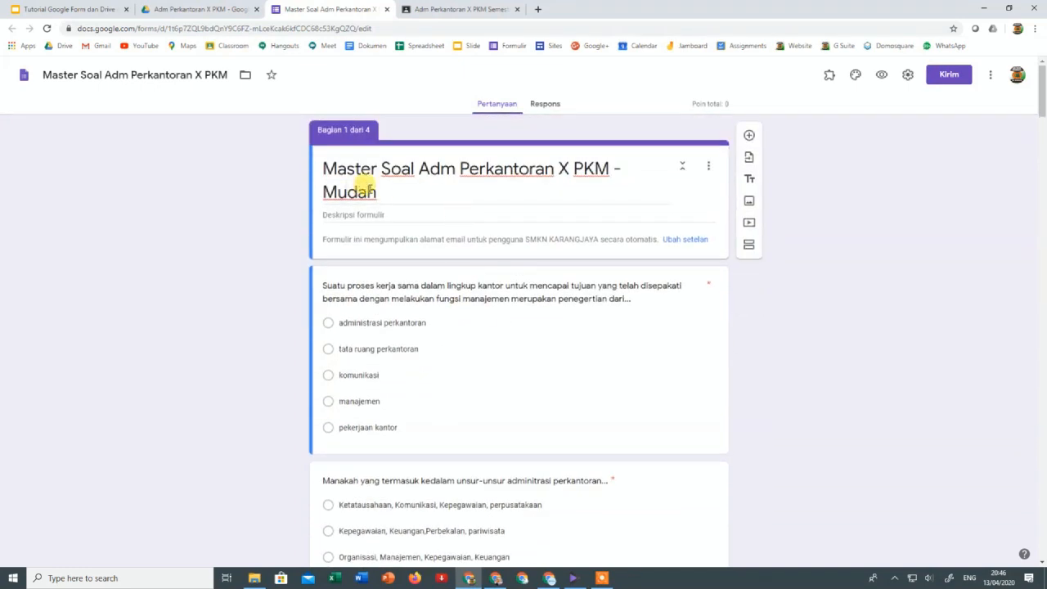
{"action": "scroll", "coordinate": [457, 278], "scroll_direction": "down", "scroll_amount": 6}
{"action": "scroll", "coordinate": [462, 286], "scroll_direction": "down", "scroll_amount": 10}
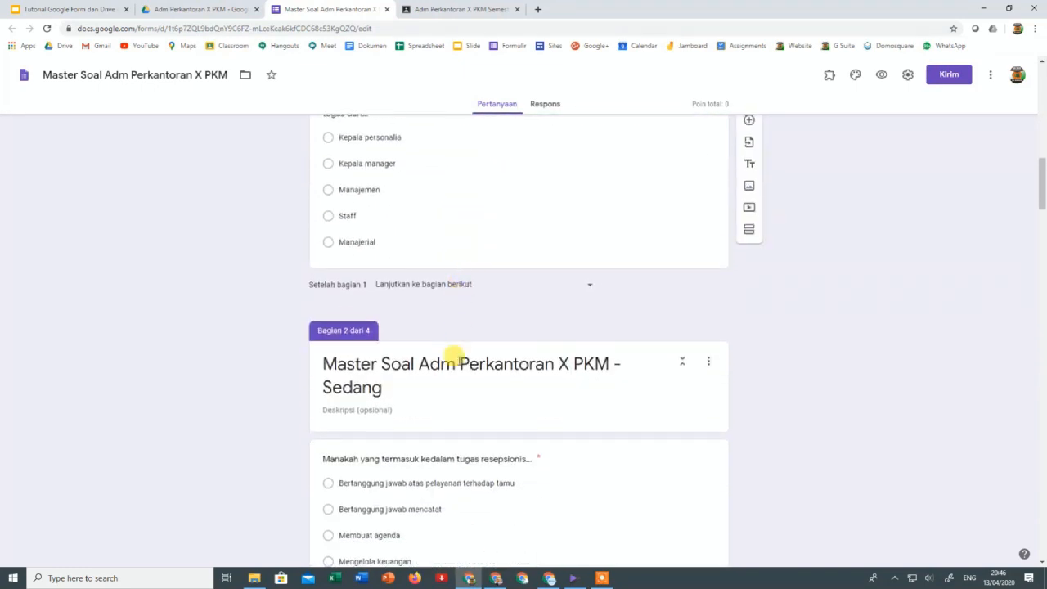
{"action": "scroll", "coordinate": [425, 383], "scroll_direction": "down", "scroll_amount": 15}
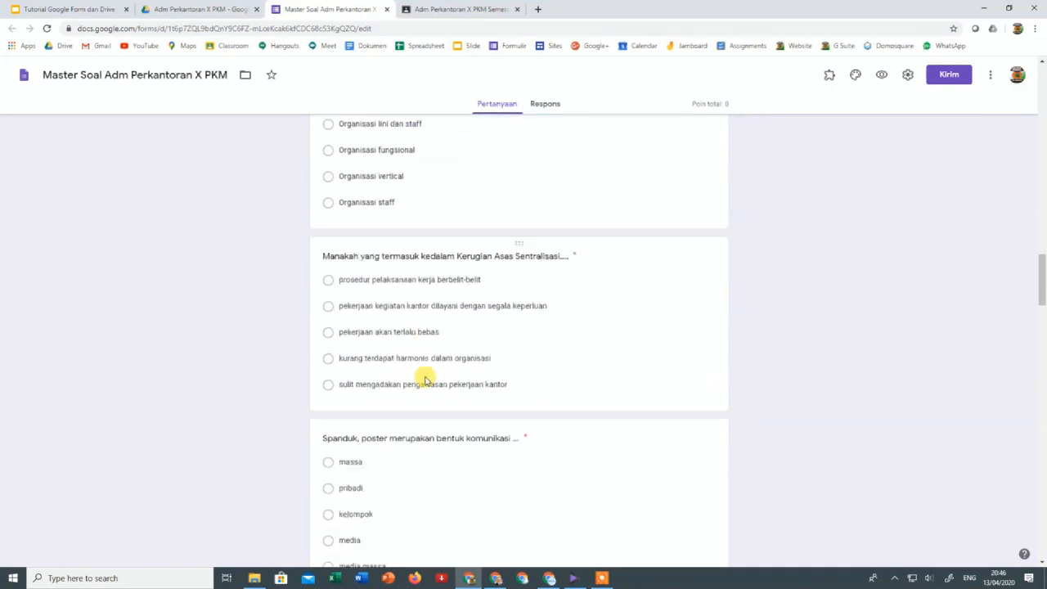
{"action": "scroll", "coordinate": [421, 370], "scroll_direction": "down", "scroll_amount": 15}
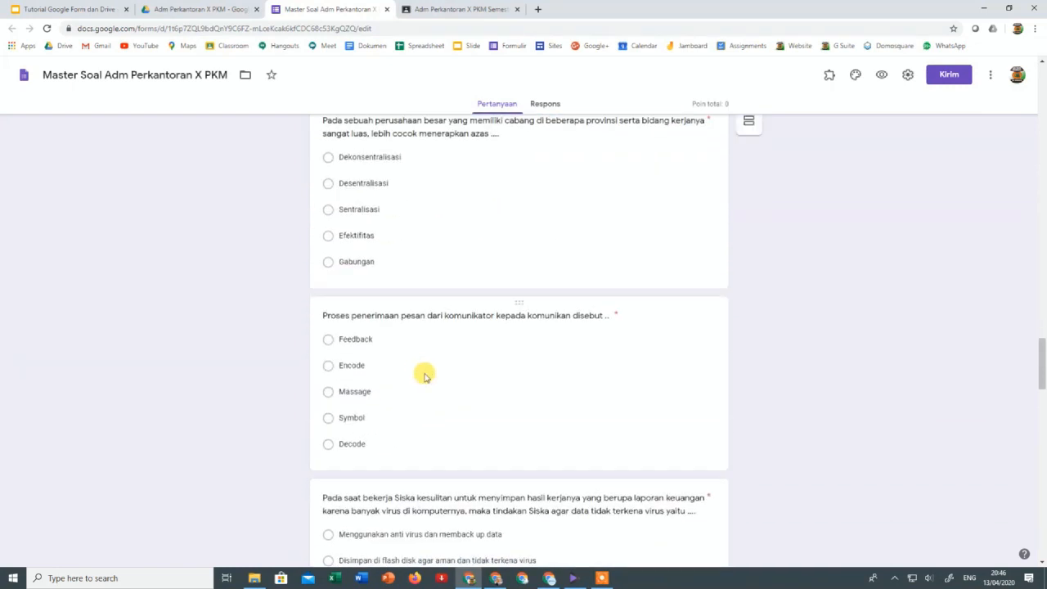
{"action": "scroll", "coordinate": [424, 373], "scroll_direction": "down", "scroll_amount": 15}
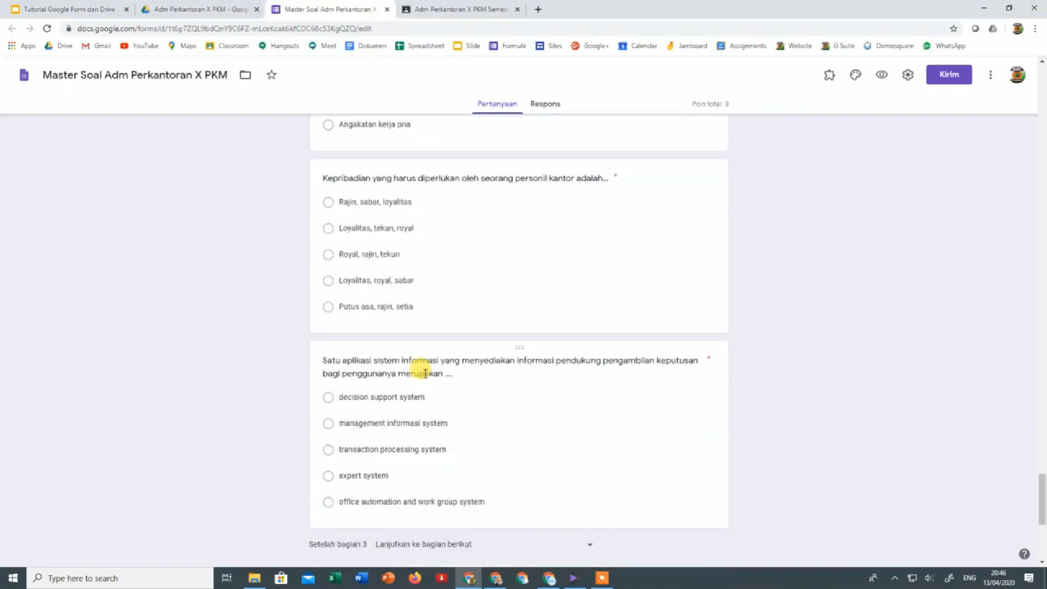
{"action": "scroll", "coordinate": [467, 385], "scroll_direction": "up", "scroll_amount": 12}
{"action": "scroll", "coordinate": [468, 385], "scroll_direction": "up", "scroll_amount": 15}
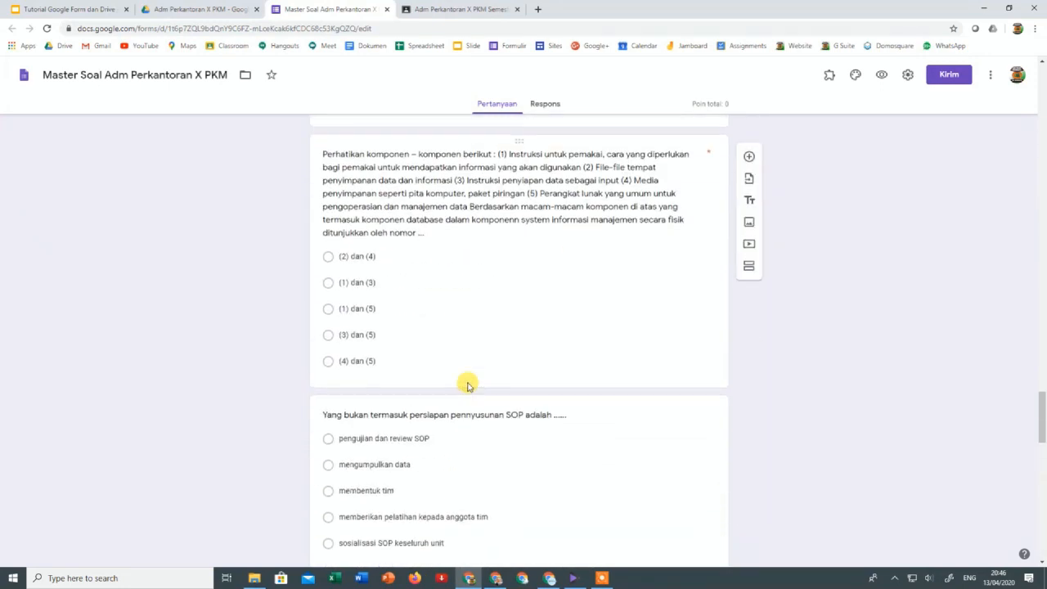
{"action": "scroll", "coordinate": [468, 385], "scroll_direction": "up", "scroll_amount": 15}
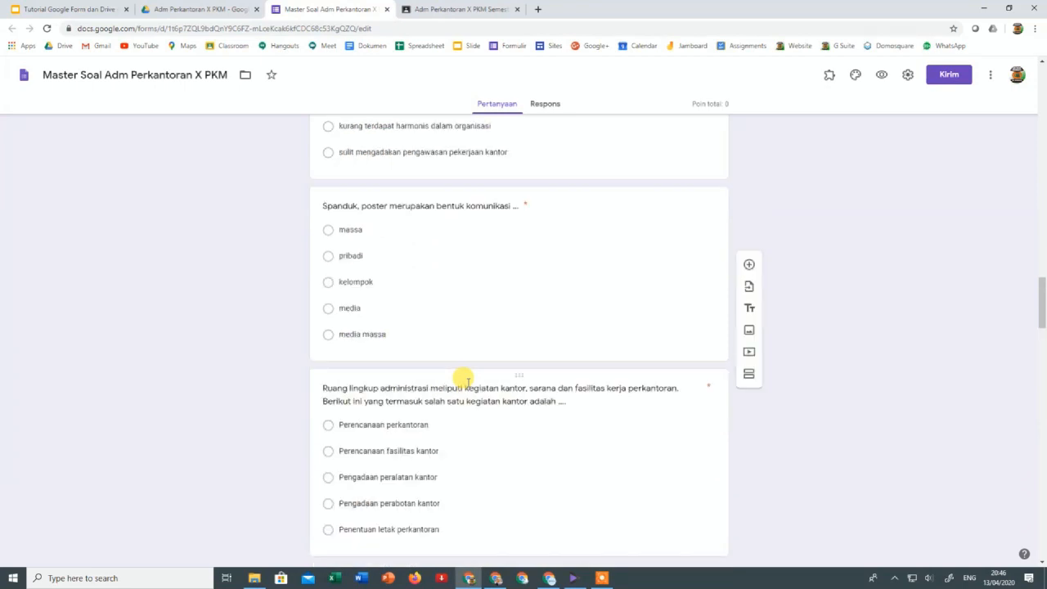
{"action": "scroll", "coordinate": [468, 385], "scroll_direction": "up", "scroll_amount": 4}
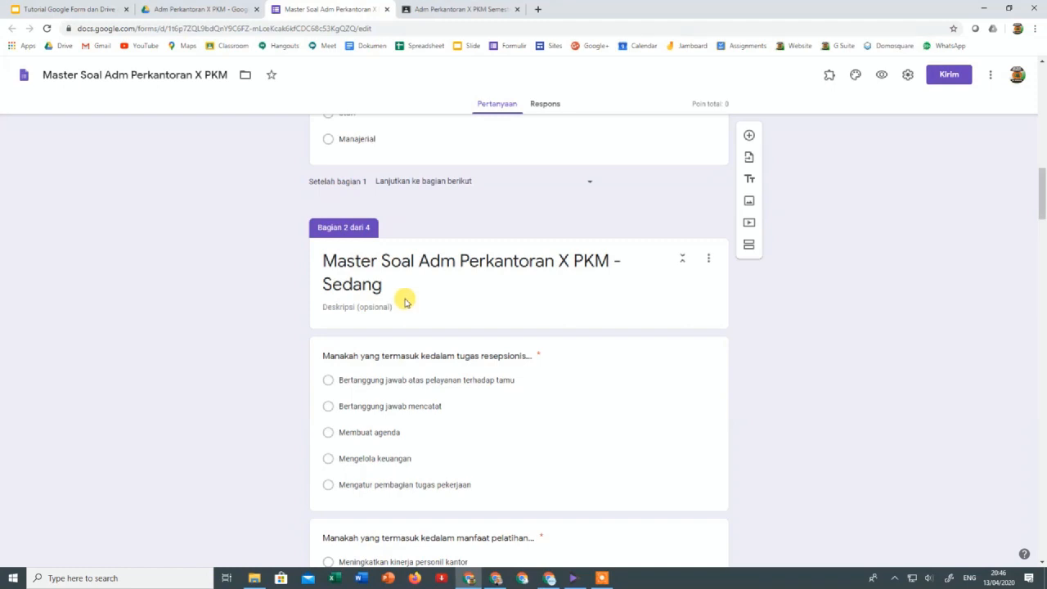
{"action": "scroll", "coordinate": [385, 293], "scroll_direction": "up", "scroll_amount": 3}
{"action": "scroll", "coordinate": [385, 296], "scroll_direction": "up", "scroll_amount": 10}
{"action": "scroll", "coordinate": [385, 296], "scroll_direction": "up", "scroll_amount": 4}
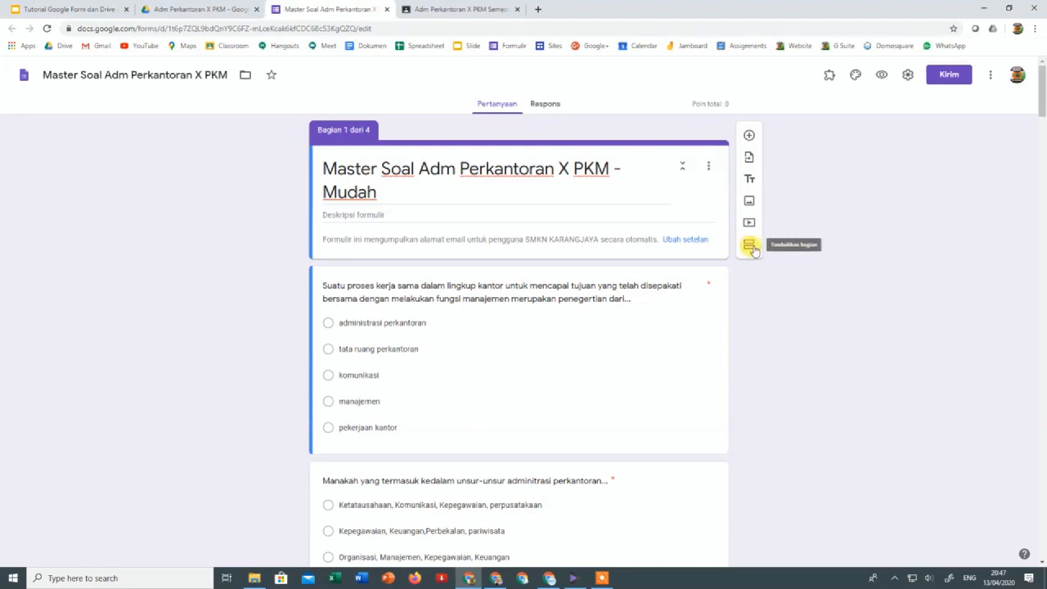
{"action": "scroll", "coordinate": [494, 248], "scroll_direction": "down", "scroll_amount": 1}
{"action": "scroll", "coordinate": [494, 248], "scroll_direction": "down", "scroll_amount": 8}
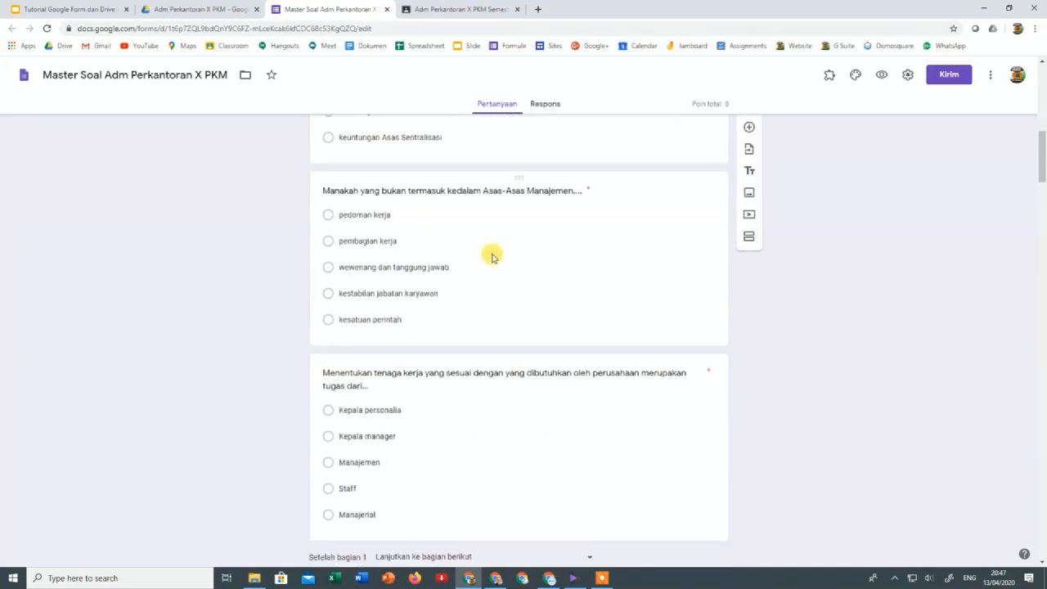
{"action": "scroll", "coordinate": [492, 256], "scroll_direction": "up", "scroll_amount": 10}
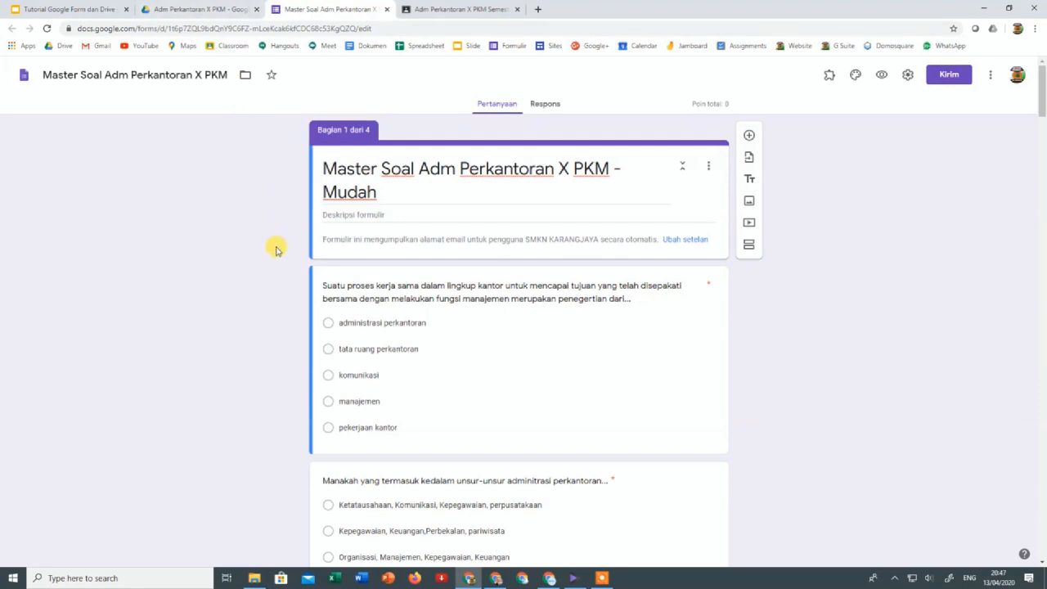
Create a blank Google Form via Lainnya > Google Formulir > Formulir kosong in the Adm Perkantoran X PKM folder
{"action": "left_click", "coordinate": [180, 10]}
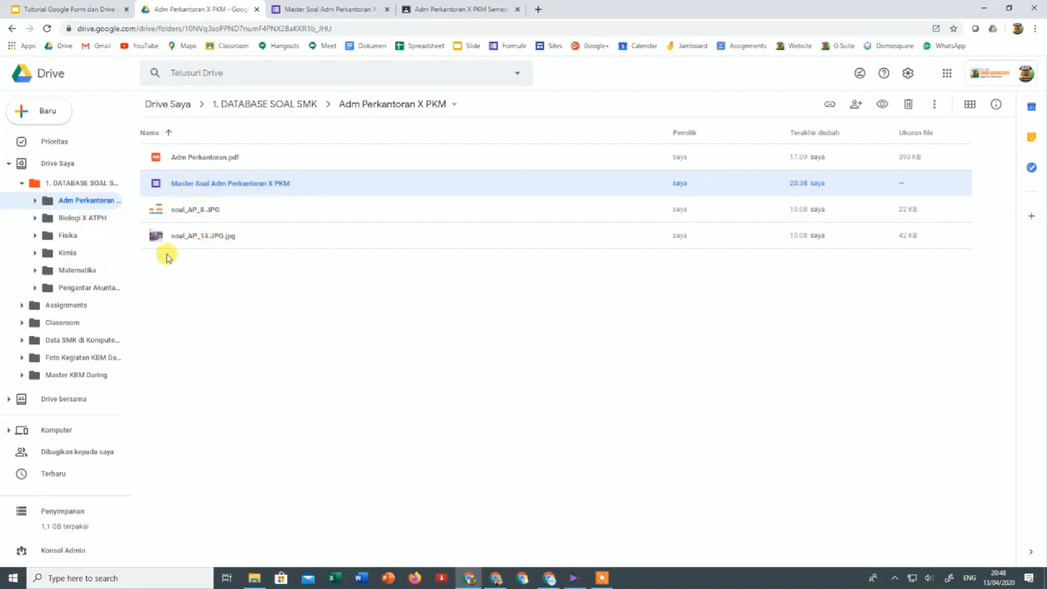
{"action": "right_click", "coordinate": [180, 278]}
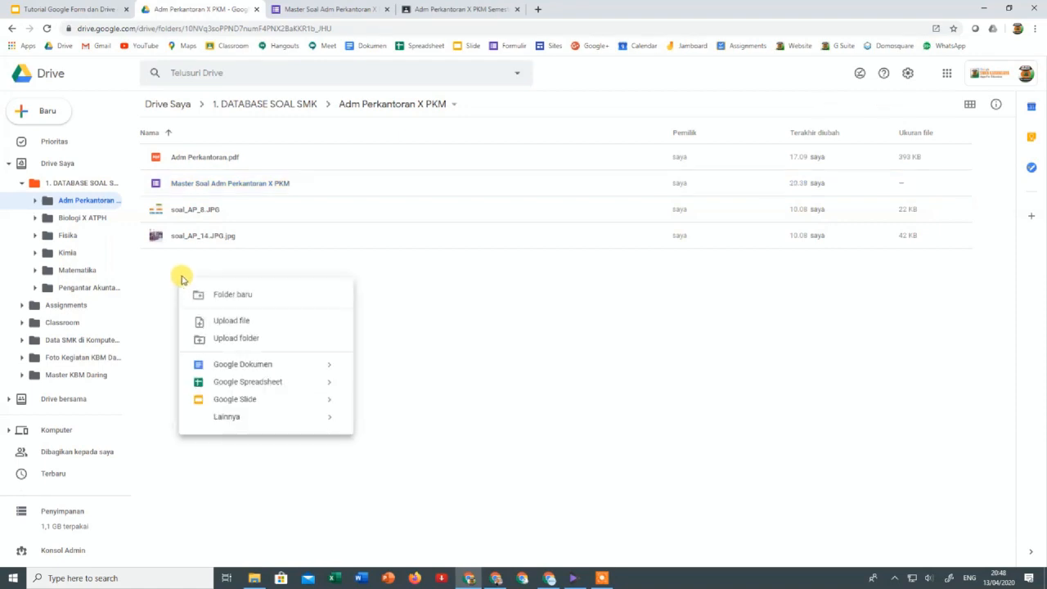
{"action": "mouse_move", "coordinate": [234, 417]}
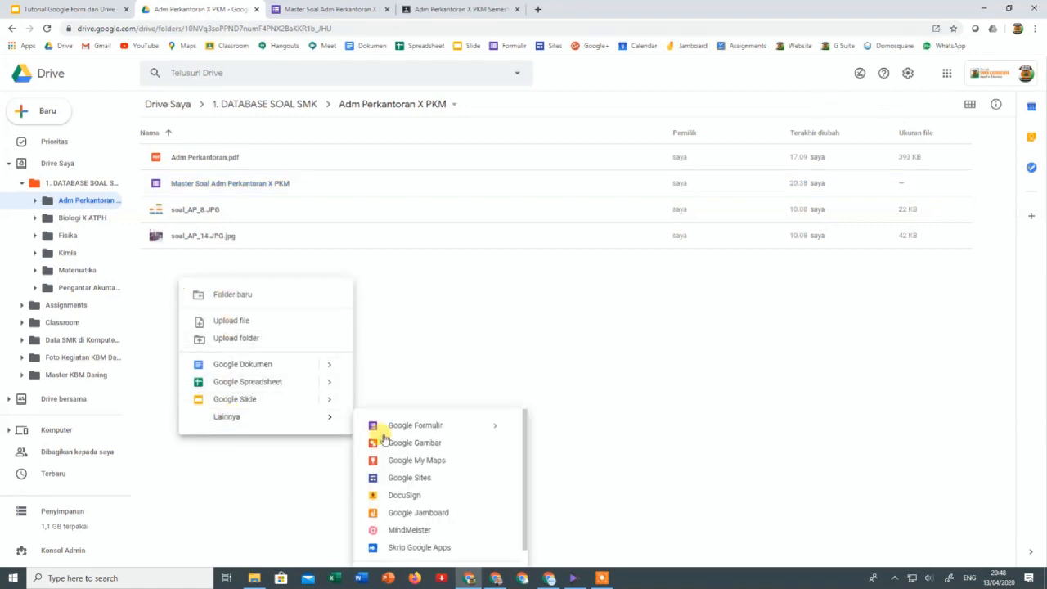
{"action": "mouse_move", "coordinate": [498, 430]}
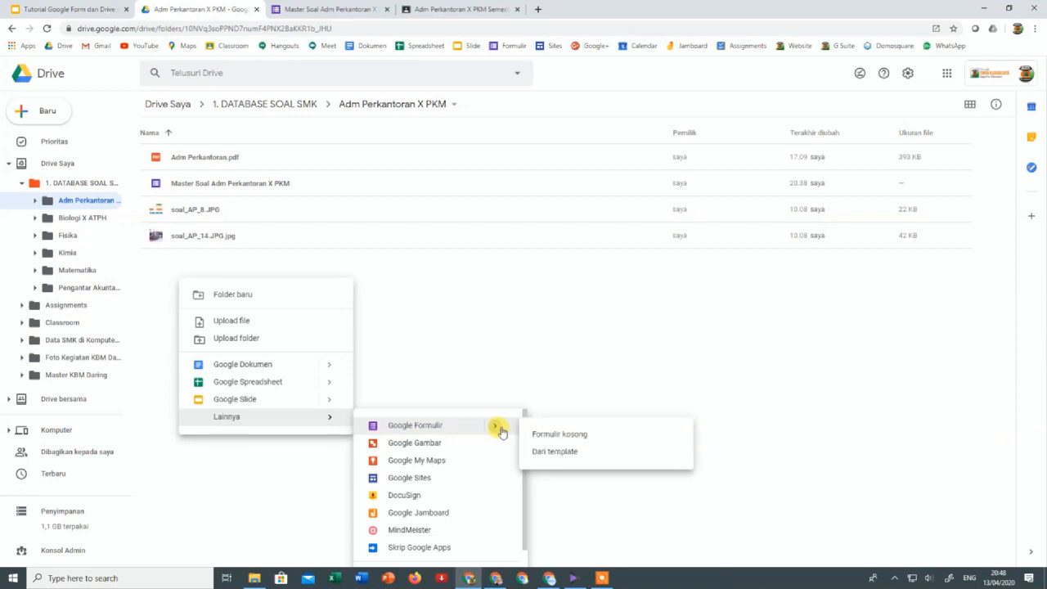
{"action": "left_click", "coordinate": [547, 434]}
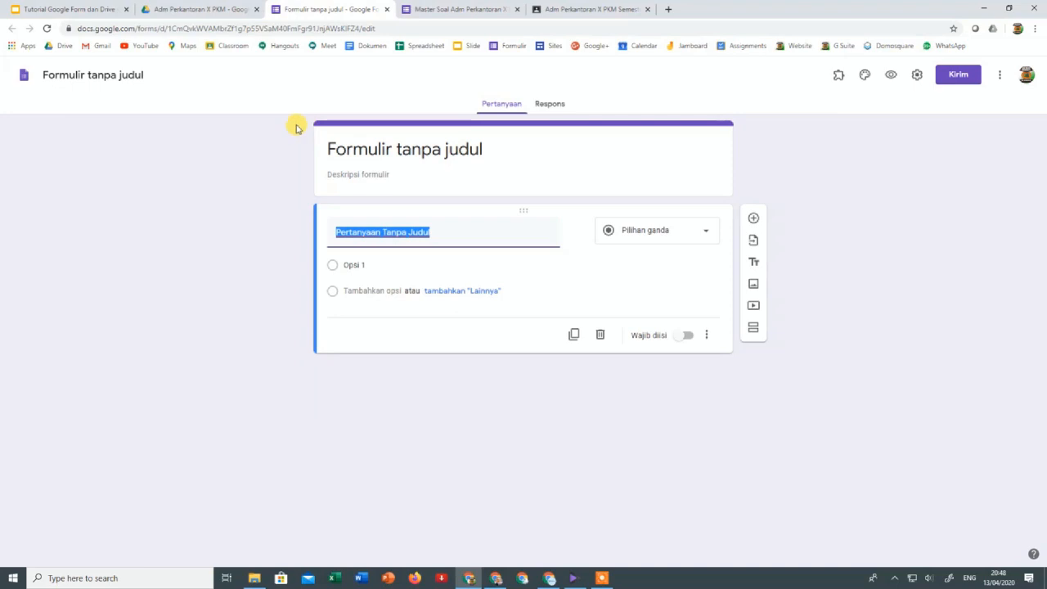
Title the untitled form 'Ulangan Harian Ke-1 Adm Perkantoran'
{"action": "left_click", "coordinate": [51, 74]}
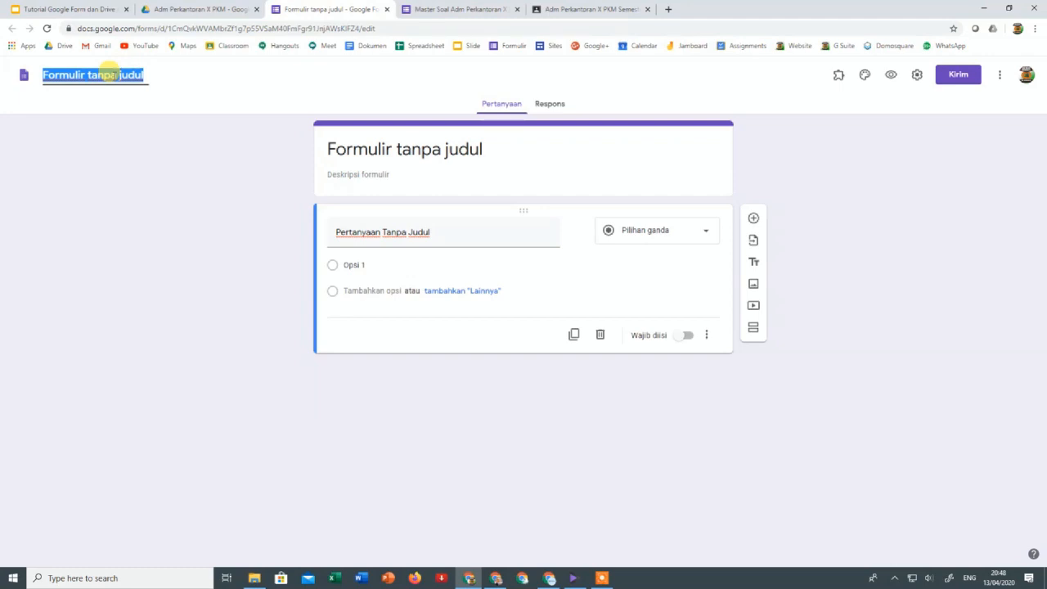
{"action": "type", "text": "Ul"}
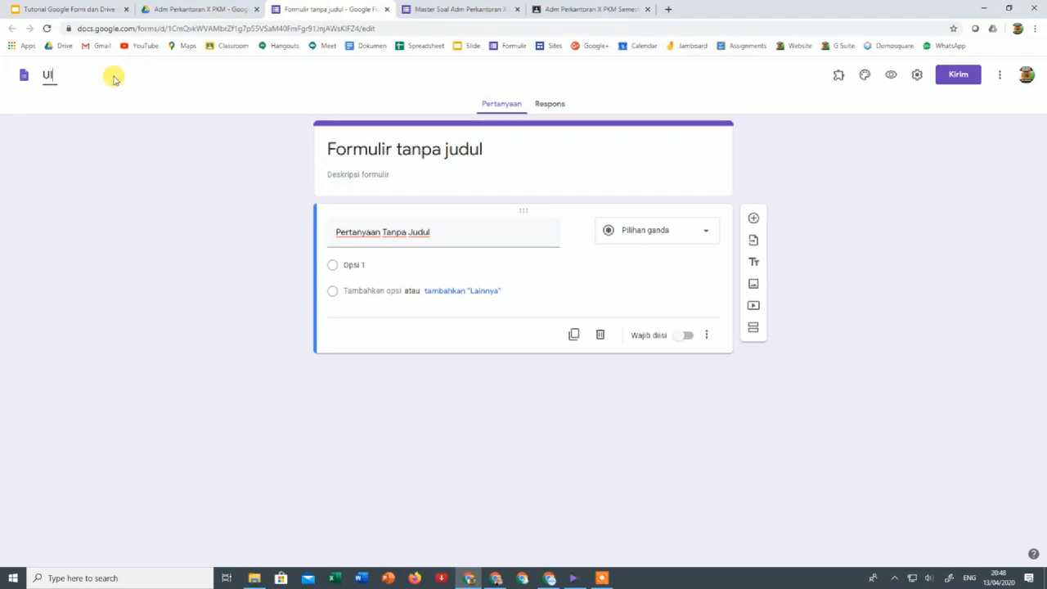
{"action": "type", "text": "angan H"}
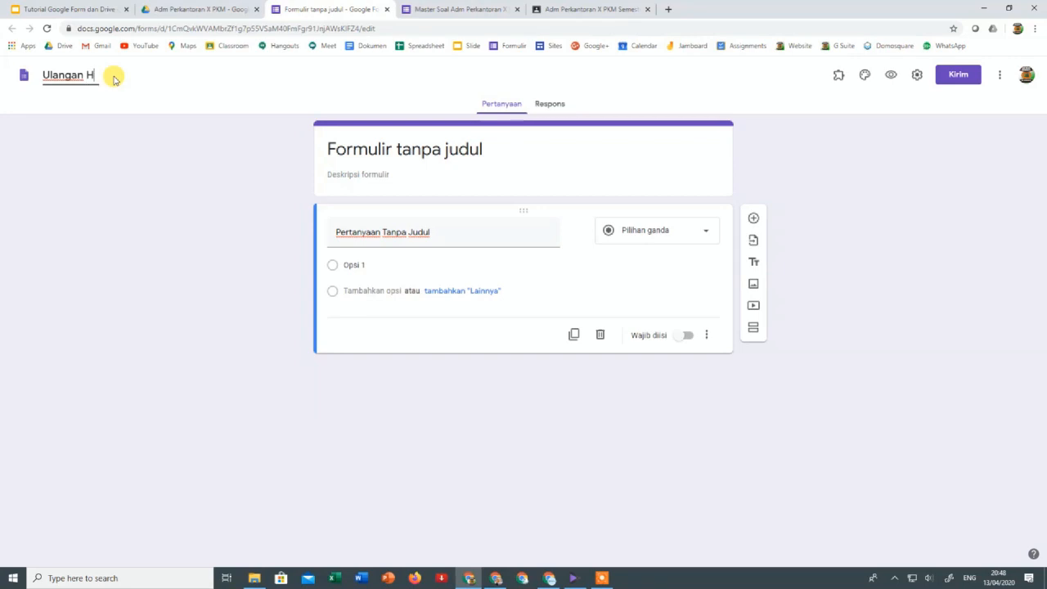
{"action": "type", "text": "arian Ke-1"}
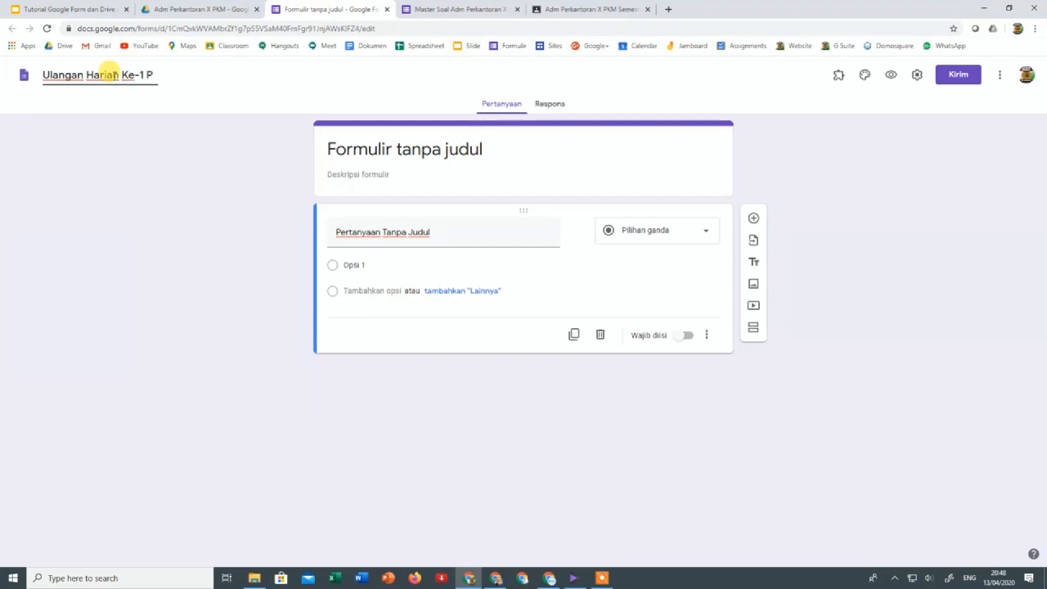
{"action": "type", "text": "Adm Per"}
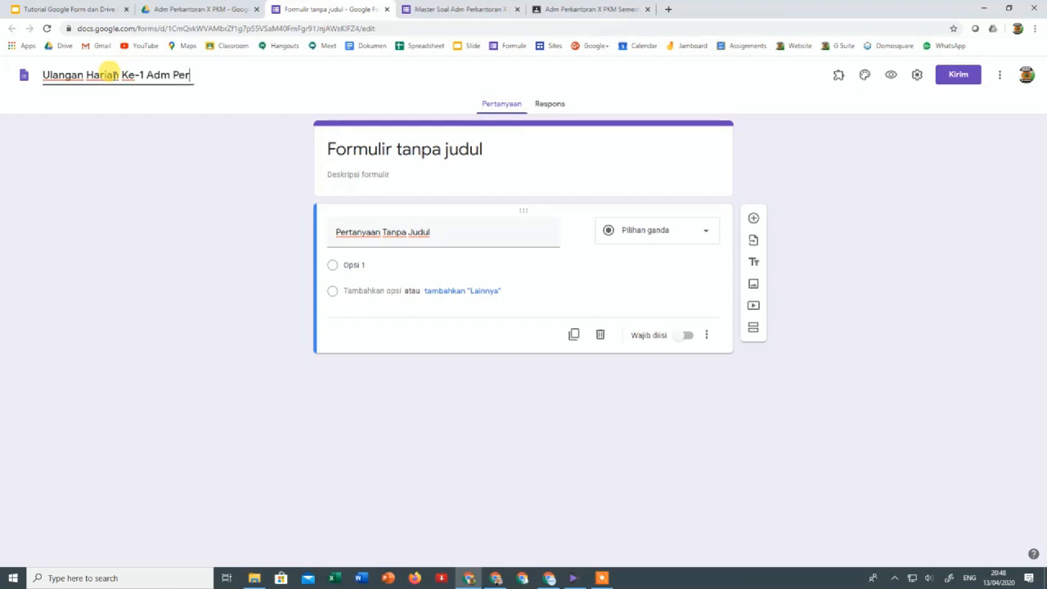
{"action": "type", "text": "kantoran"}
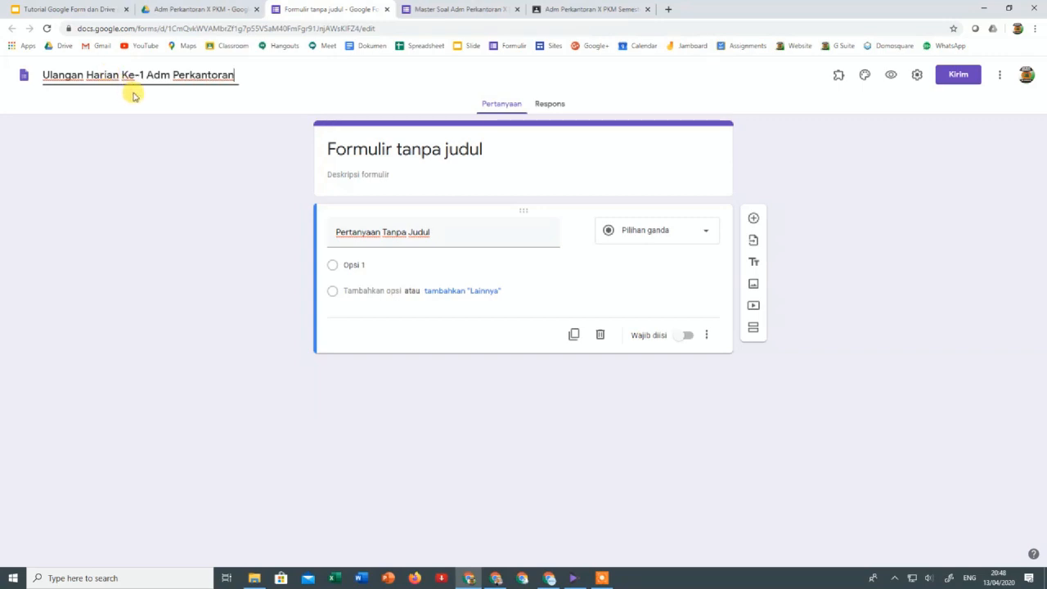
{"action": "left_click", "coordinate": [186, 209]}
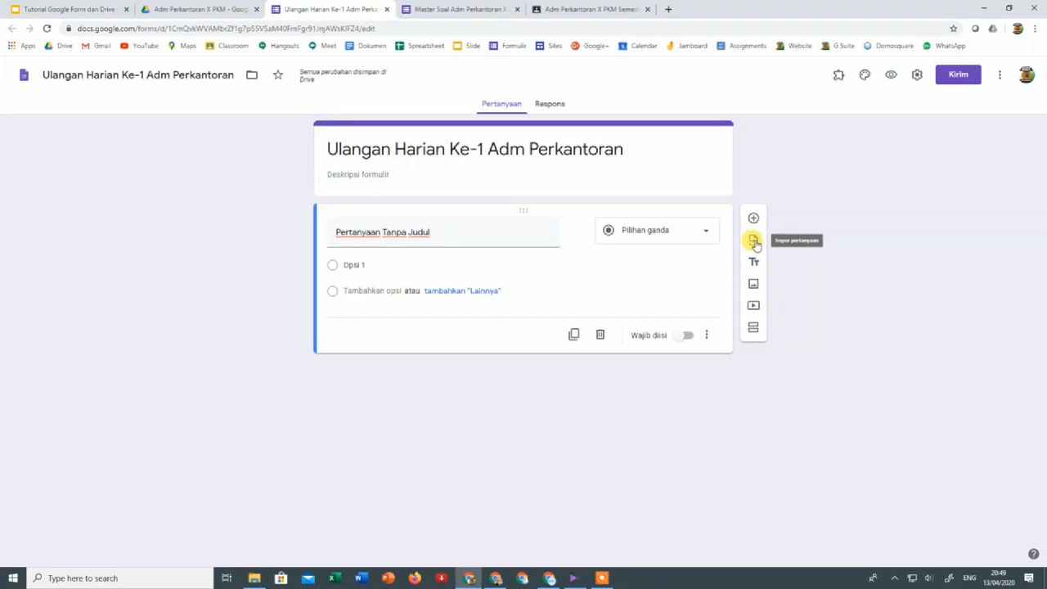
Choose the Master Soal Adm Perkantoran X PKM form as the source for importing questions
{"action": "left_click", "coordinate": [753, 241]}
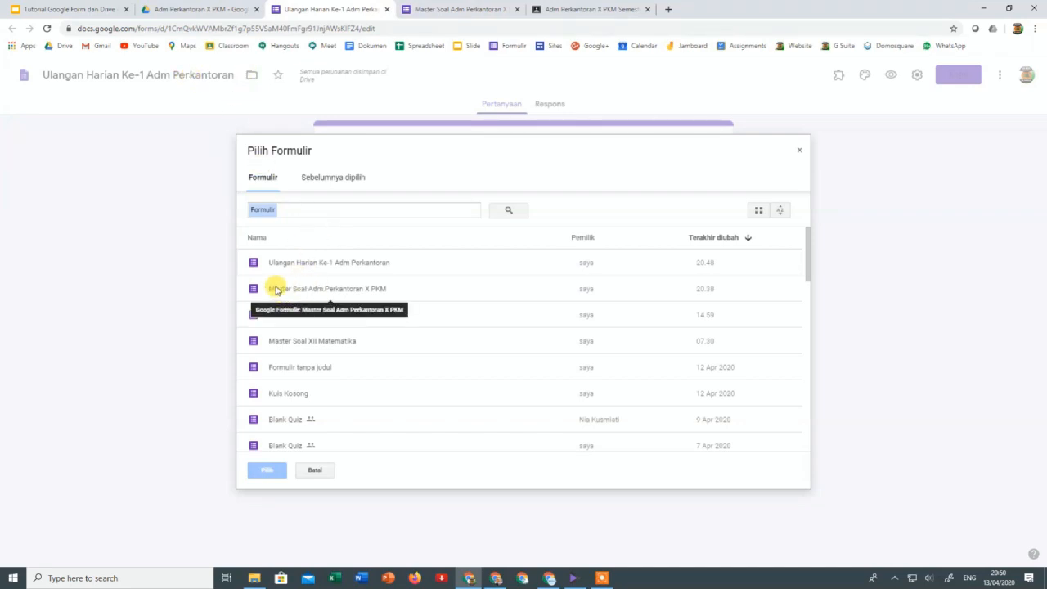
{"action": "left_click", "coordinate": [273, 289]}
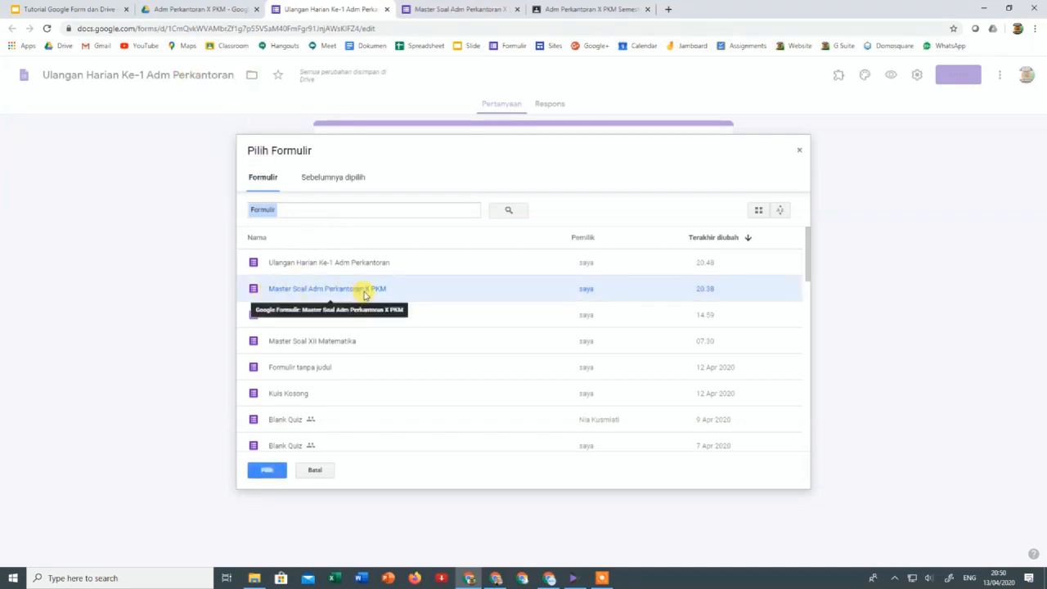
{"action": "left_click", "coordinate": [276, 470]}
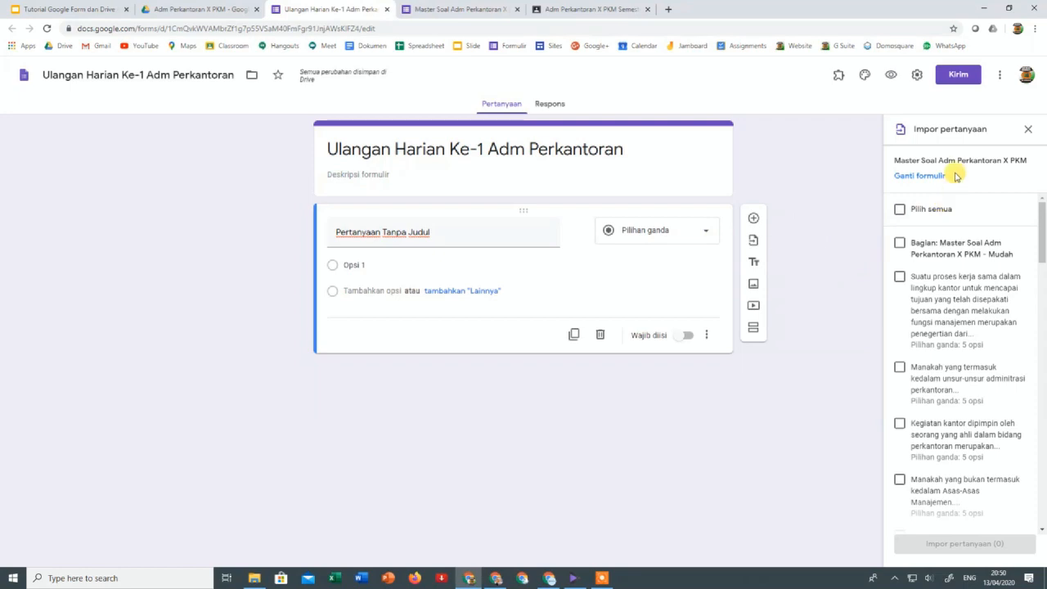
Tick the first bank question, the training-benefits question and the Proses penerimaan pesan question
{"action": "scroll", "coordinate": [936, 253], "scroll_direction": "down", "scroll_amount": 1}
{"action": "scroll", "coordinate": [936, 262], "scroll_direction": "up", "scroll_amount": 1}
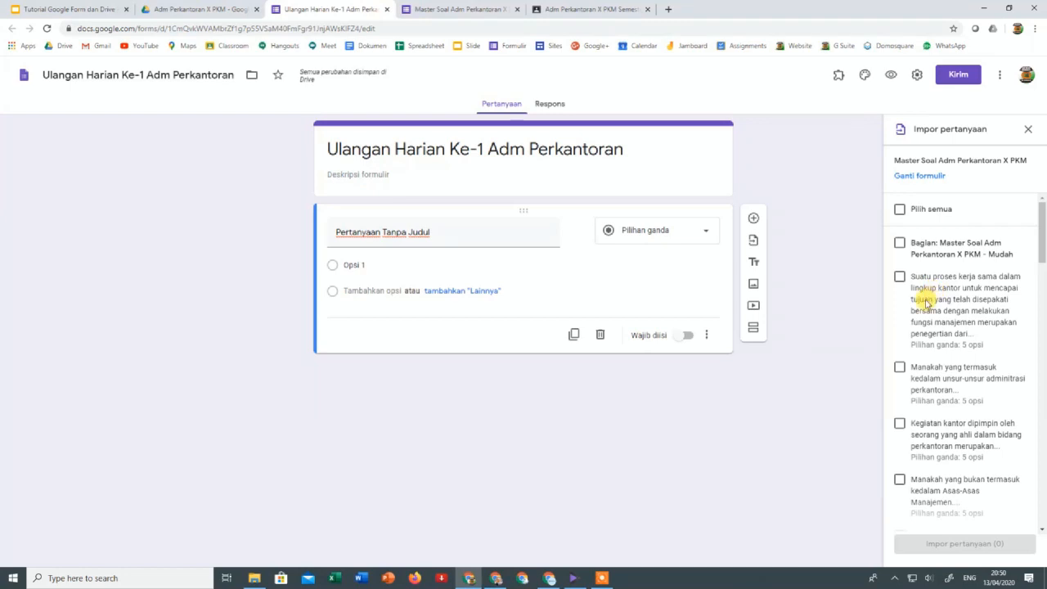
{"action": "scroll", "coordinate": [919, 350], "scroll_direction": "down", "scroll_amount": 1}
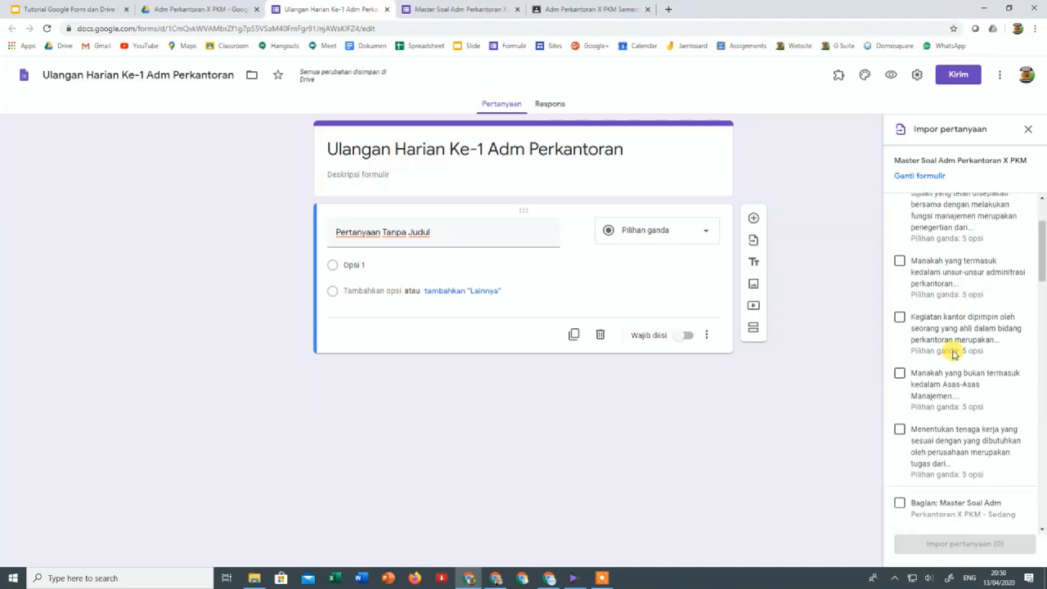
{"action": "scroll", "coordinate": [912, 274], "scroll_direction": "up", "scroll_amount": 1}
{"action": "left_click", "coordinate": [899, 278]}
{"action": "scroll", "coordinate": [922, 352], "scroll_direction": "down", "scroll_amount": 1}
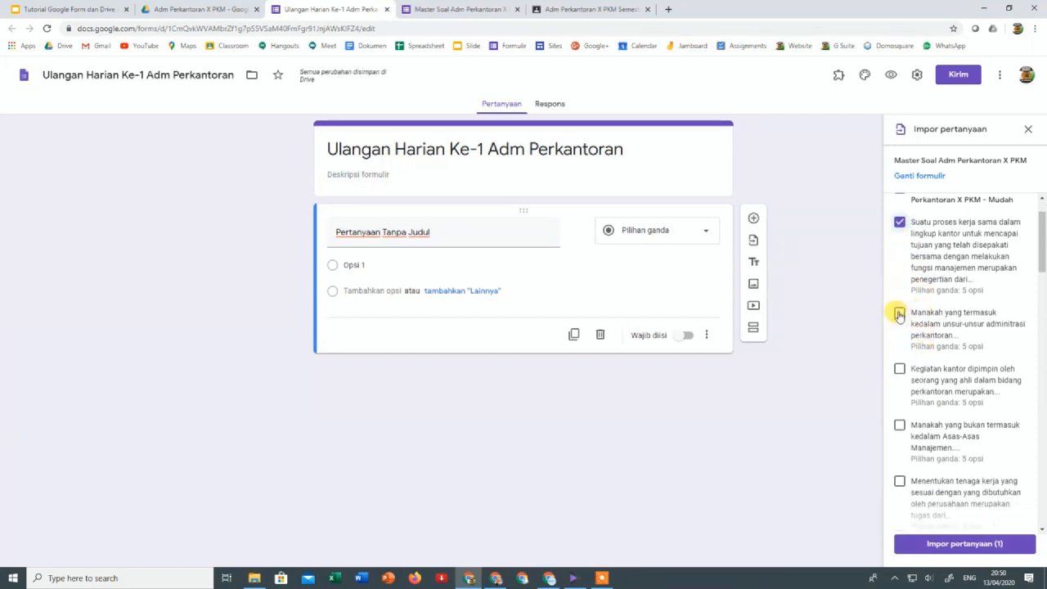
{"action": "scroll", "coordinate": [922, 327], "scroll_direction": "down", "scroll_amount": 3}
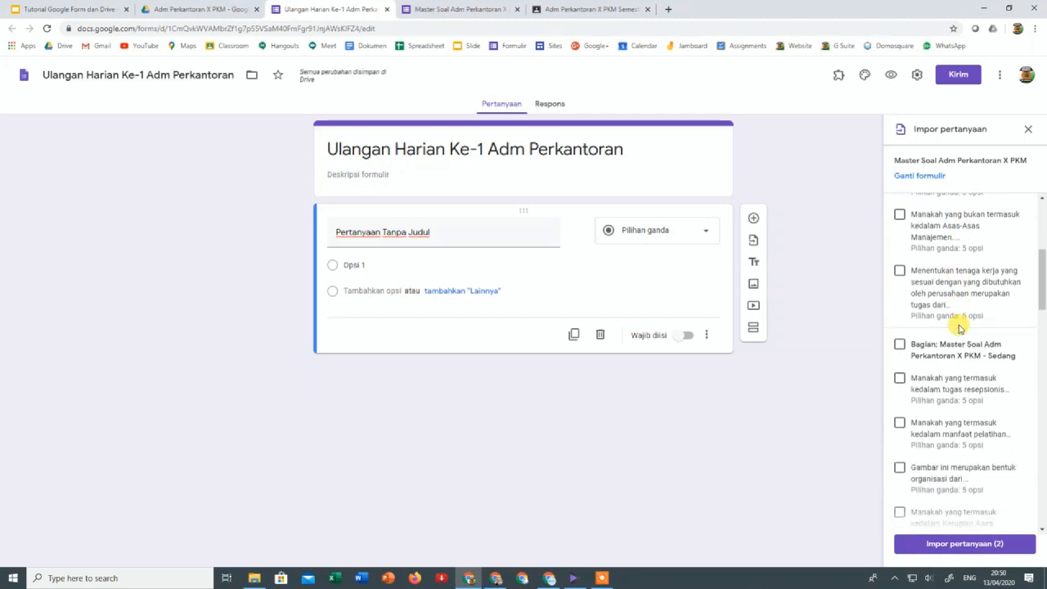
{"action": "scroll", "coordinate": [959, 327], "scroll_direction": "down", "scroll_amount": 1}
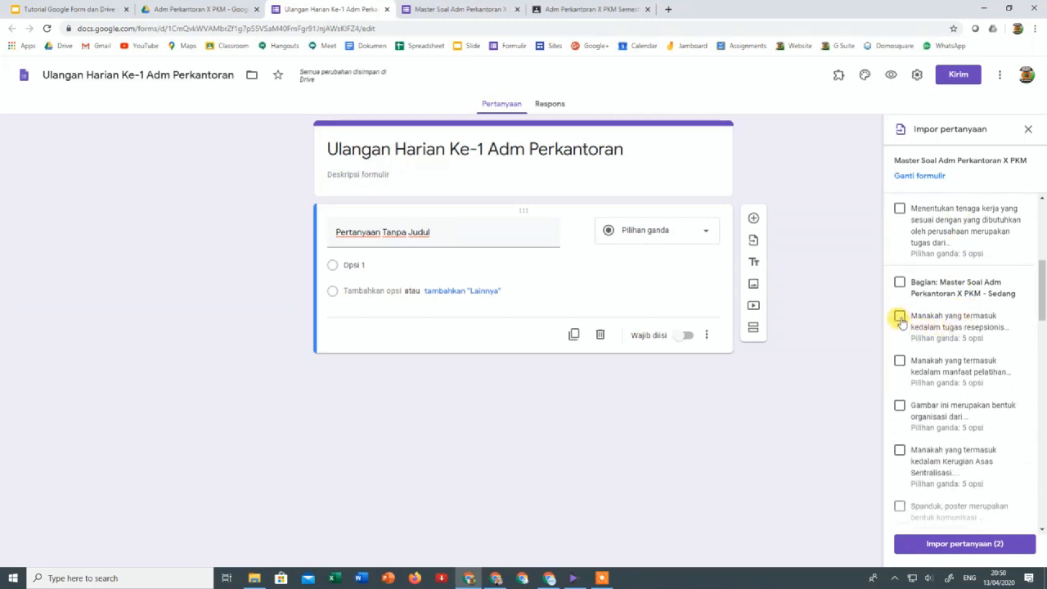
{"action": "left_click", "coordinate": [899, 363]}
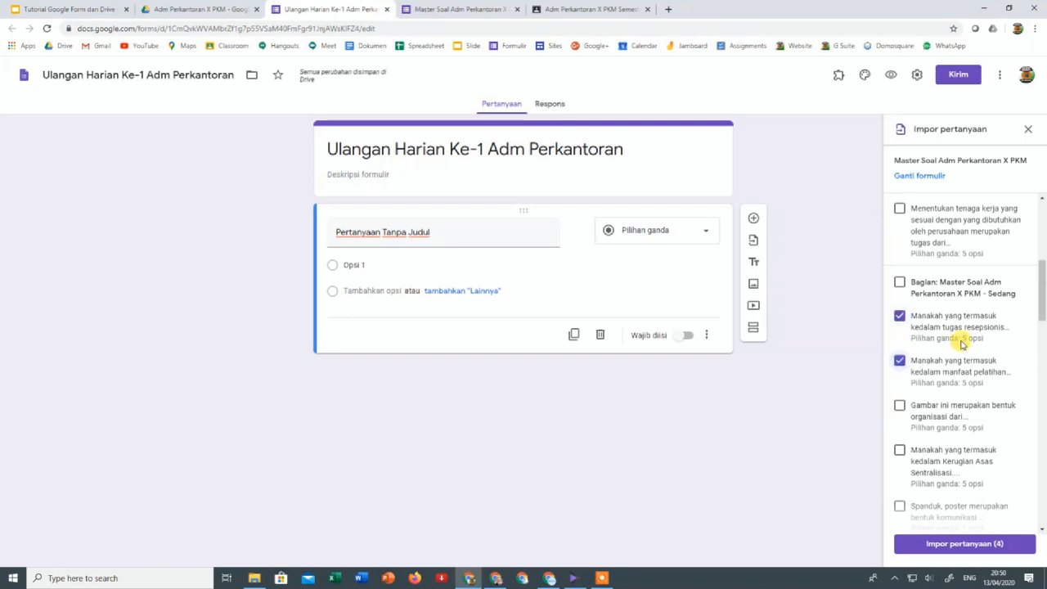
{"action": "scroll", "coordinate": [959, 342], "scroll_direction": "down", "scroll_amount": 4}
{"action": "scroll", "coordinate": [965, 345], "scroll_direction": "down", "scroll_amount": 2}
{"action": "scroll", "coordinate": [990, 381], "scroll_direction": "down", "scroll_amount": 1}
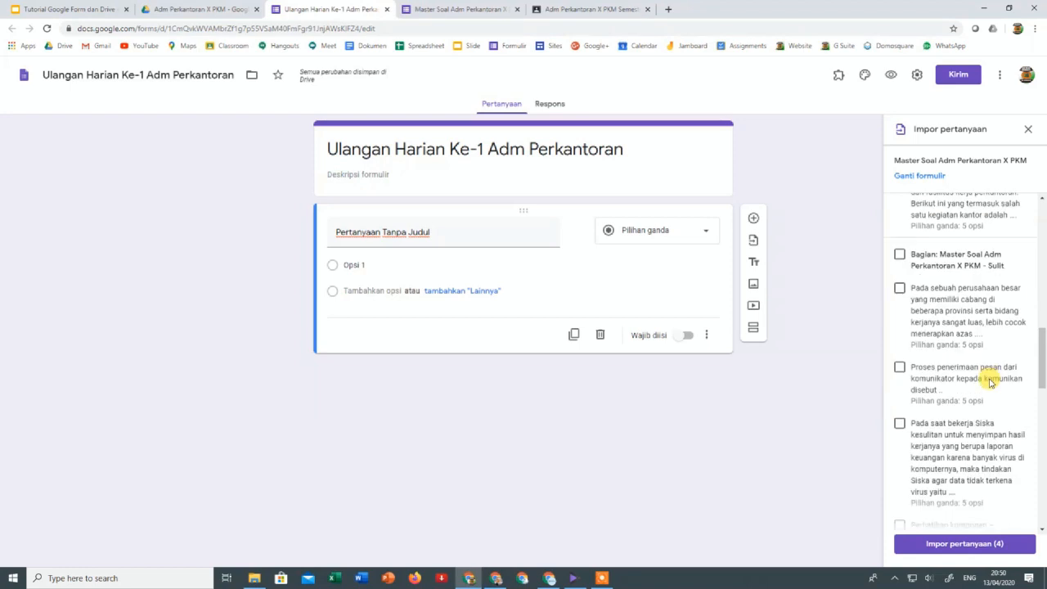
{"action": "left_click", "coordinate": [899, 367]}
Tick both essay questions and import the seven selected questions
{"action": "scroll", "coordinate": [977, 351], "scroll_direction": "down", "scroll_amount": 2}
{"action": "scroll", "coordinate": [980, 352], "scroll_direction": "down", "scroll_amount": 8}
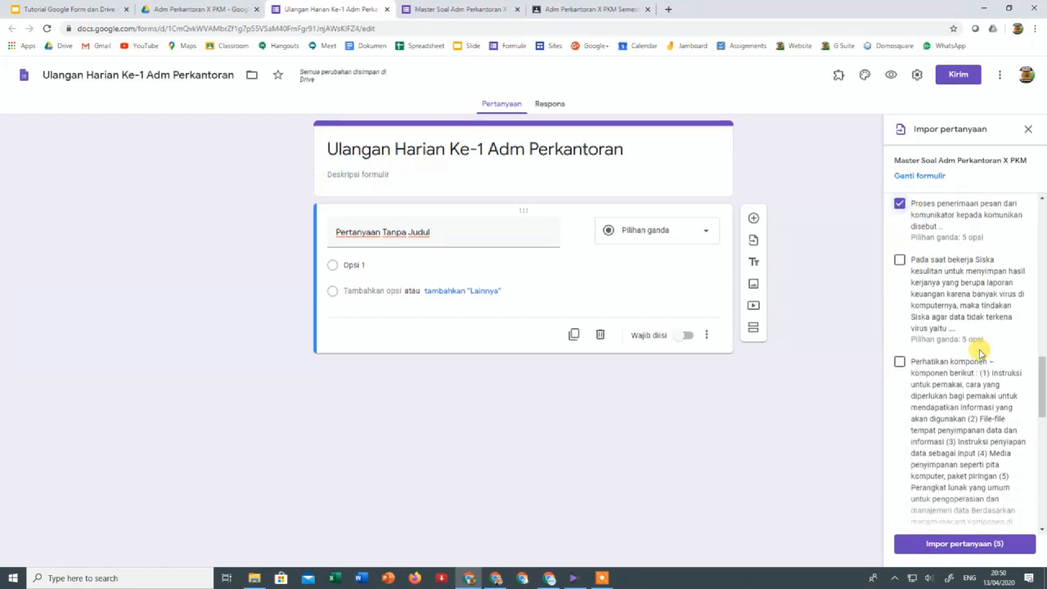
{"action": "scroll", "coordinate": [980, 353], "scroll_direction": "down", "scroll_amount": 1}
{"action": "scroll", "coordinate": [981, 353], "scroll_direction": "up", "scroll_amount": 2}
{"action": "scroll", "coordinate": [981, 353], "scroll_direction": "down", "scroll_amount": 5}
{"action": "scroll", "coordinate": [980, 353], "scroll_direction": "down", "scroll_amount": 3}
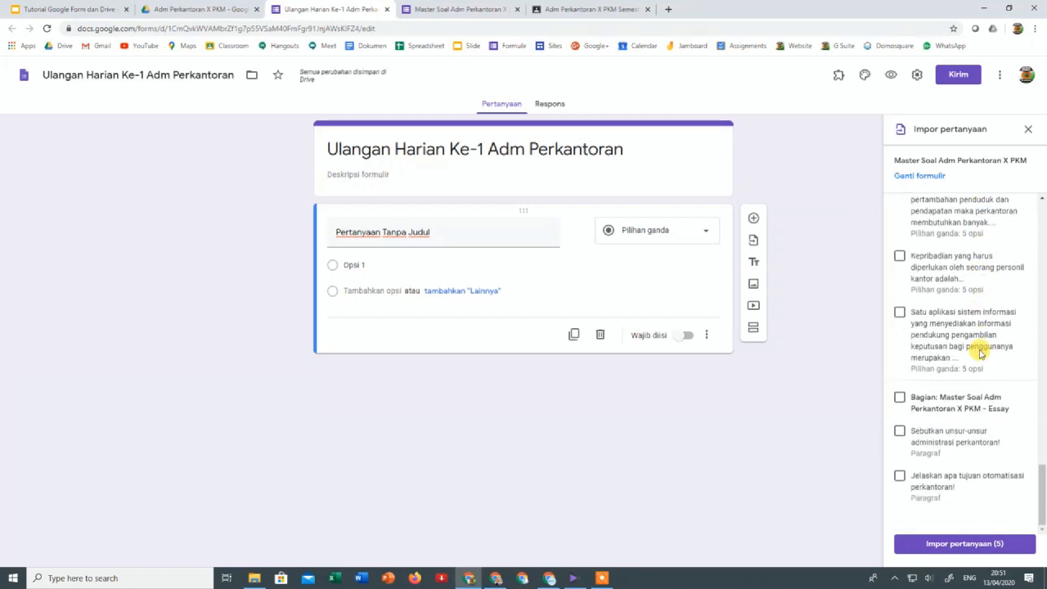
{"action": "scroll", "coordinate": [981, 354], "scroll_direction": "up", "scroll_amount": 6}
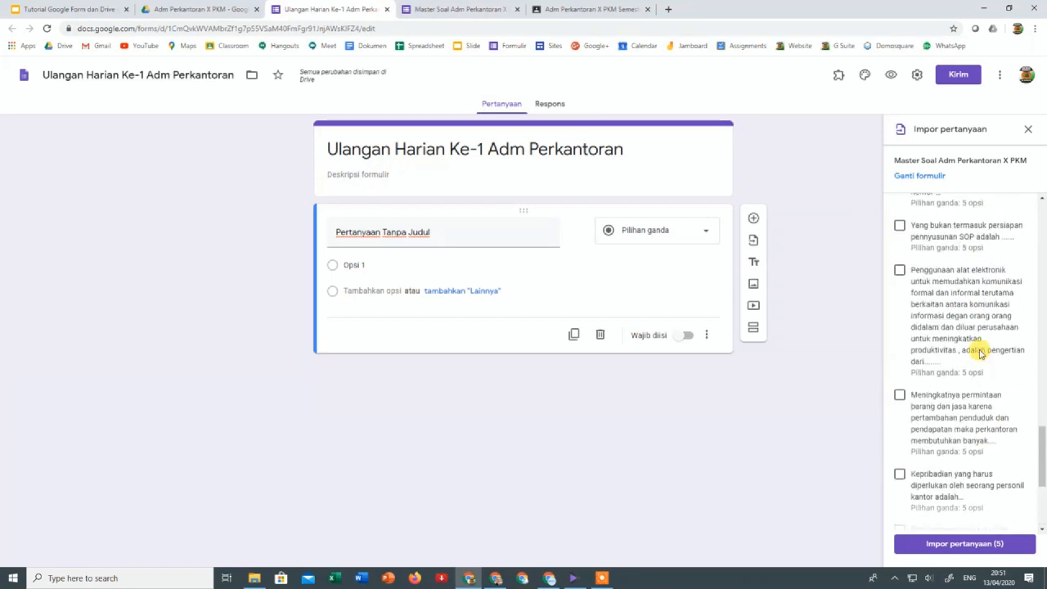
{"action": "scroll", "coordinate": [981, 354], "scroll_direction": "down", "scroll_amount": 6}
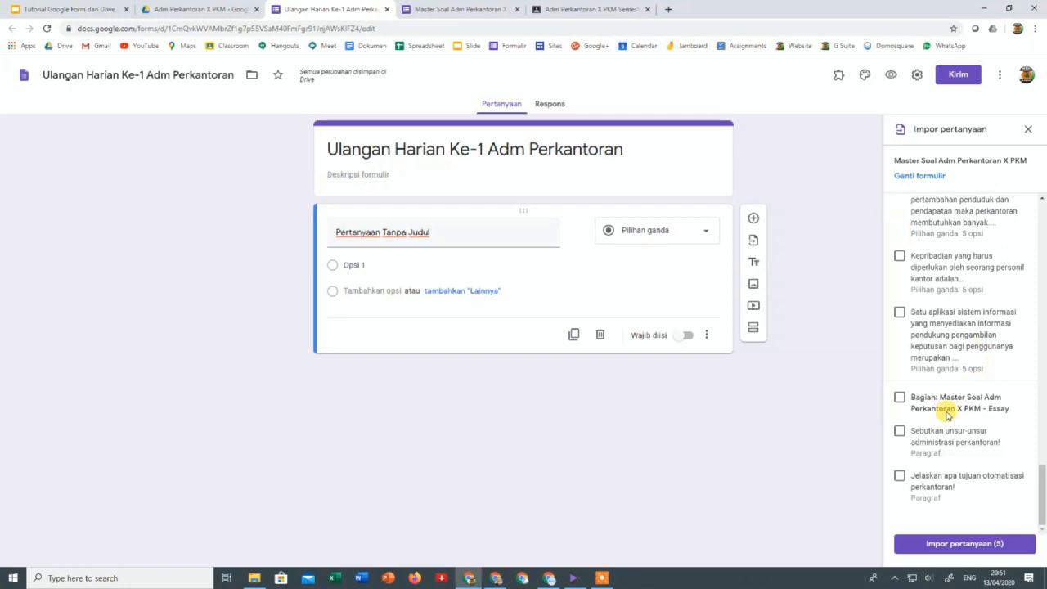
{"action": "left_click", "coordinate": [900, 430]}
{"action": "left_click", "coordinate": [900, 475]}
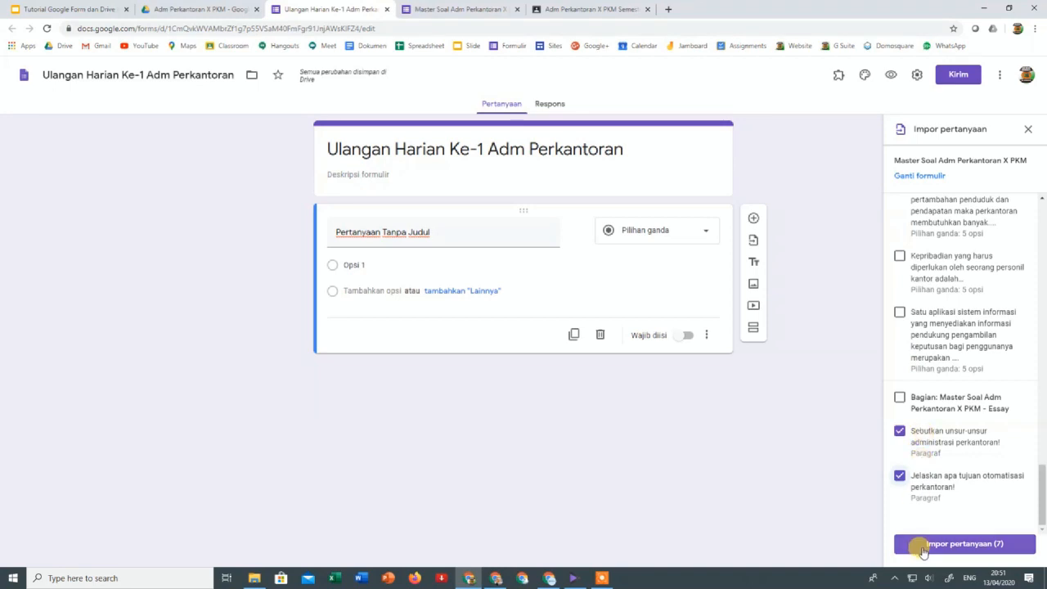
{"action": "left_click", "coordinate": [922, 543]}
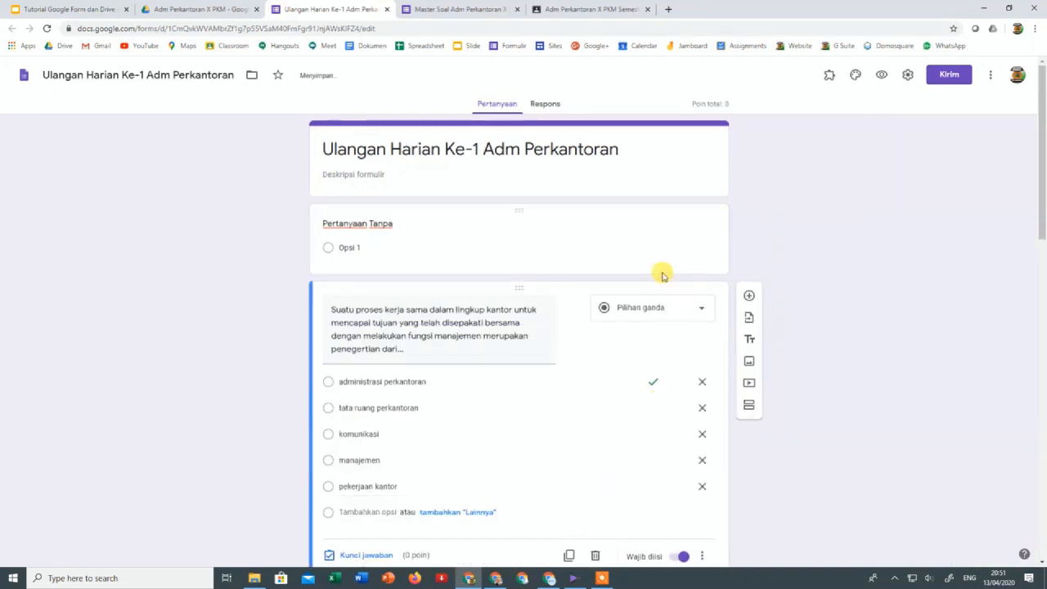
Scroll through the quiz to review the imported questions down to the two essays, then return to top
{"action": "scroll", "coordinate": [542, 354], "scroll_direction": "down", "scroll_amount": 5}
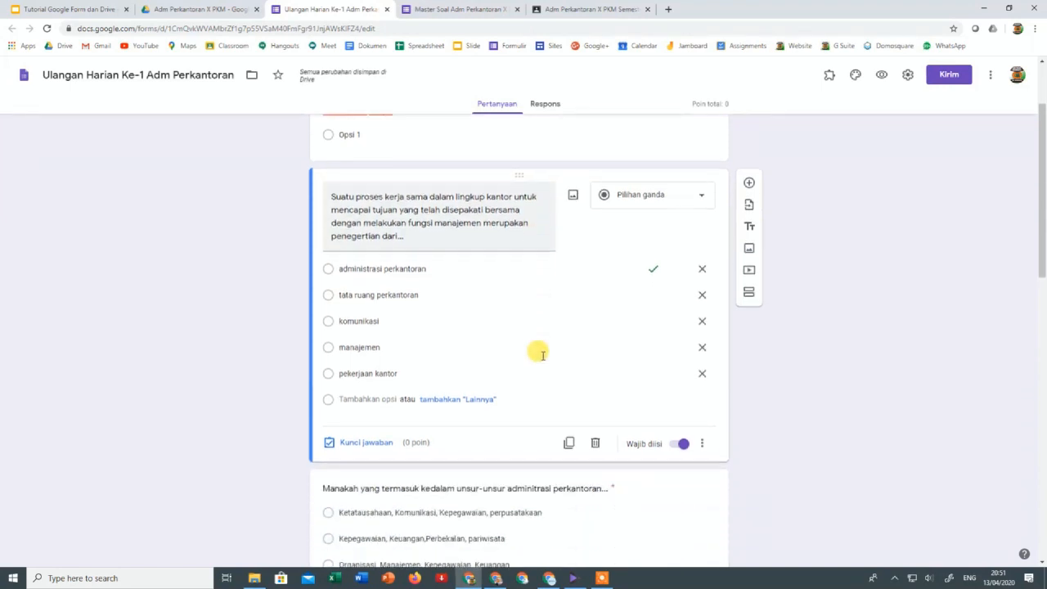
{"action": "scroll", "coordinate": [542, 357], "scroll_direction": "down", "scroll_amount": 4}
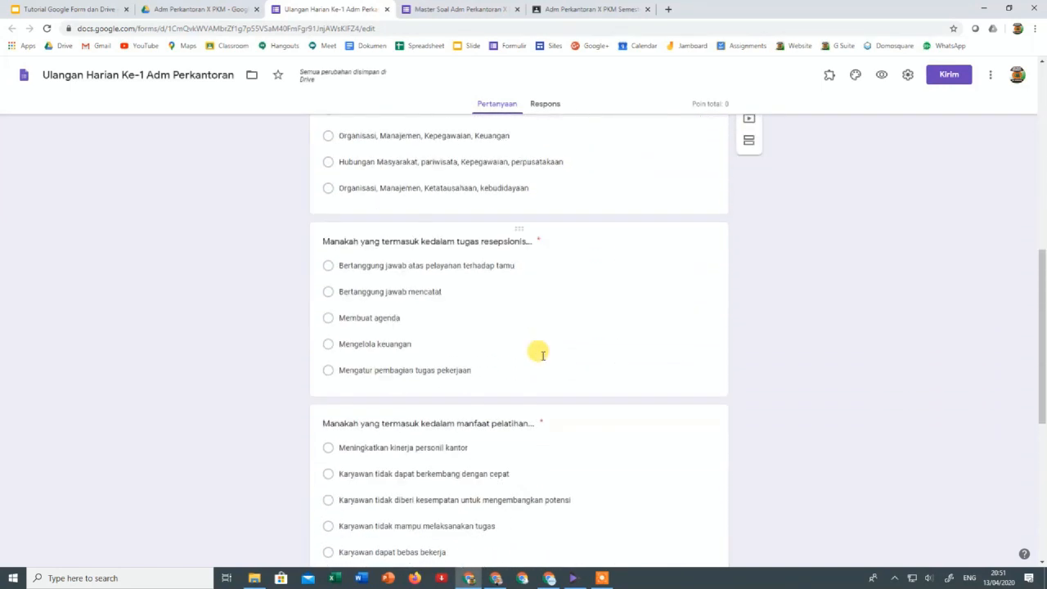
{"action": "scroll", "coordinate": [542, 357], "scroll_direction": "down", "scroll_amount": 2}
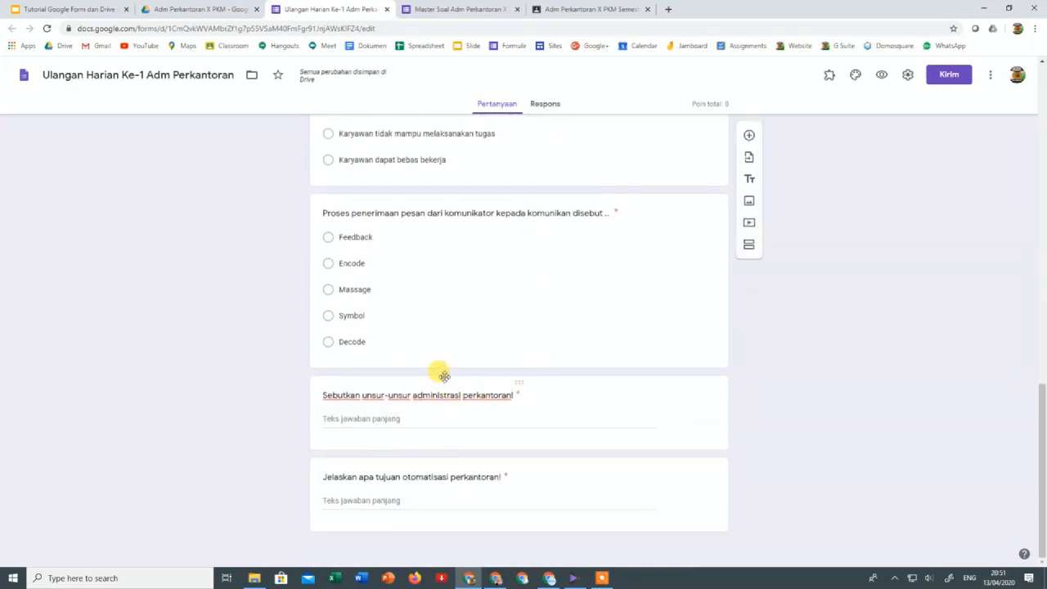
{"action": "scroll", "coordinate": [448, 340], "scroll_direction": "up", "scroll_amount": 2}
{"action": "scroll", "coordinate": [448, 337], "scroll_direction": "up", "scroll_amount": 3}
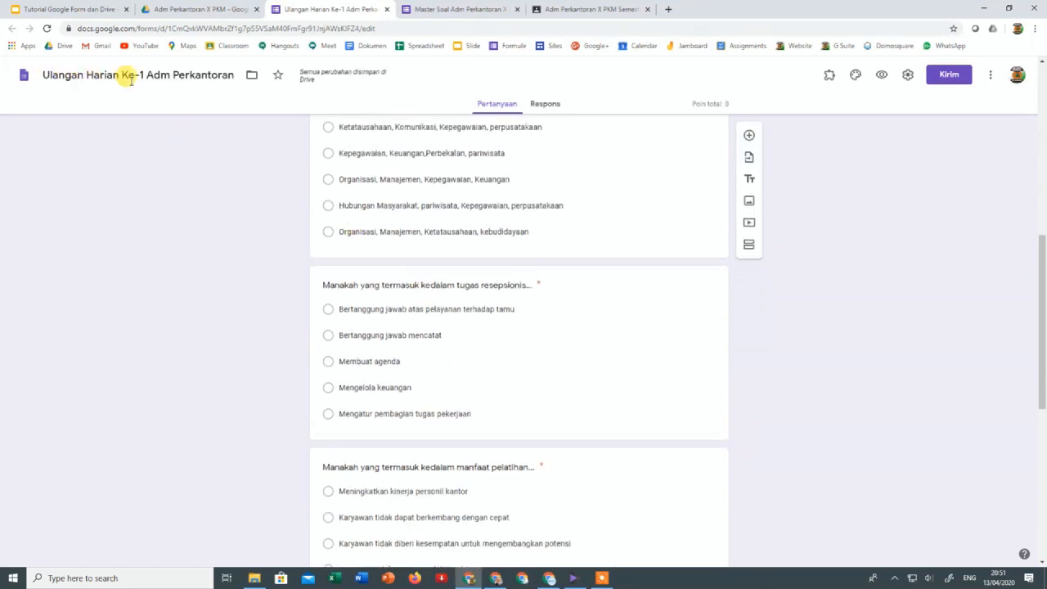
{"action": "scroll", "coordinate": [600, 348], "scroll_direction": "up", "scroll_amount": 8}
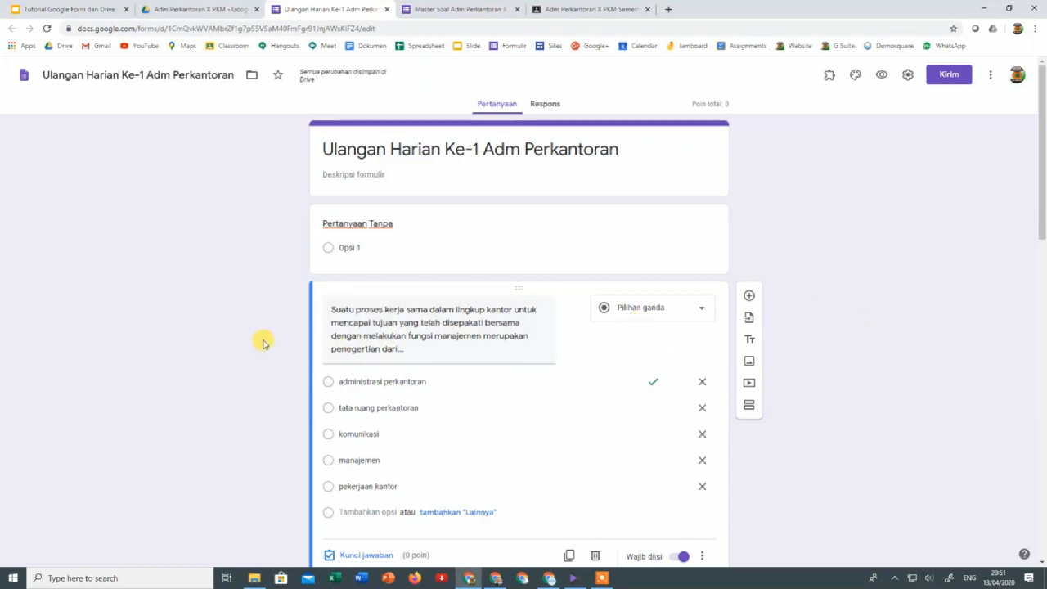
Delete the empty 'Pertanyaan Tanpa Judul' card and check the seven remaining questions
{"action": "left_click", "coordinate": [455, 242]}
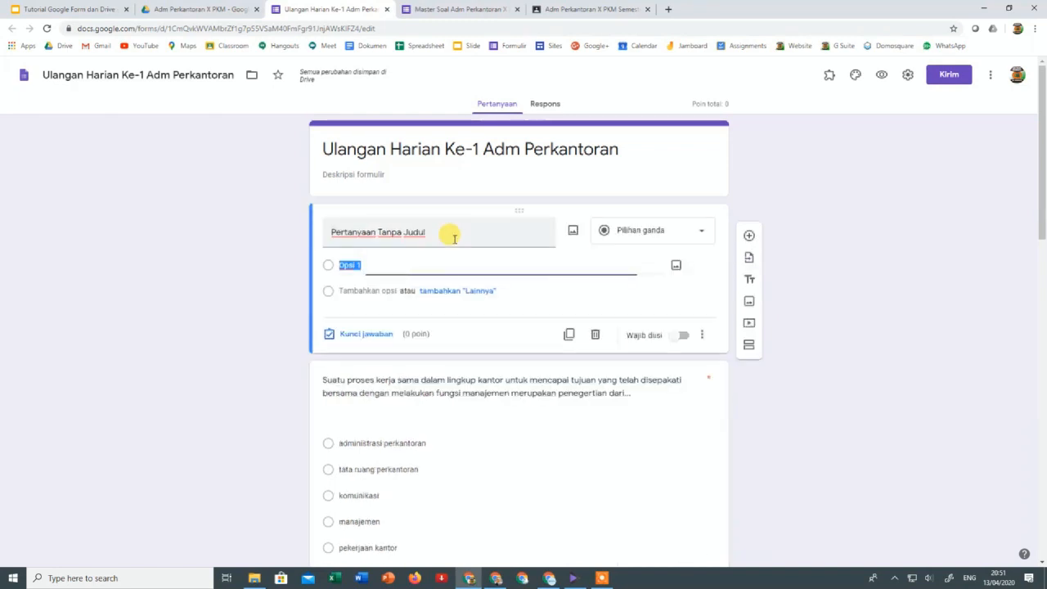
{"action": "left_click", "coordinate": [594, 335]}
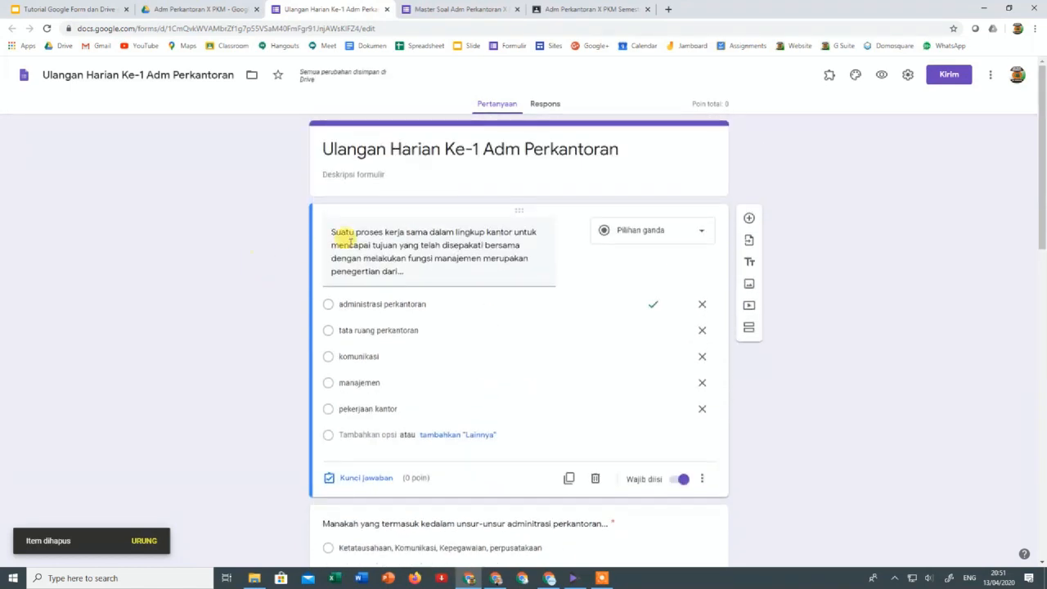
{"action": "scroll", "coordinate": [402, 270], "scroll_direction": "down", "scroll_amount": 3}
{"action": "scroll", "coordinate": [406, 354], "scroll_direction": "down", "scroll_amount": 3}
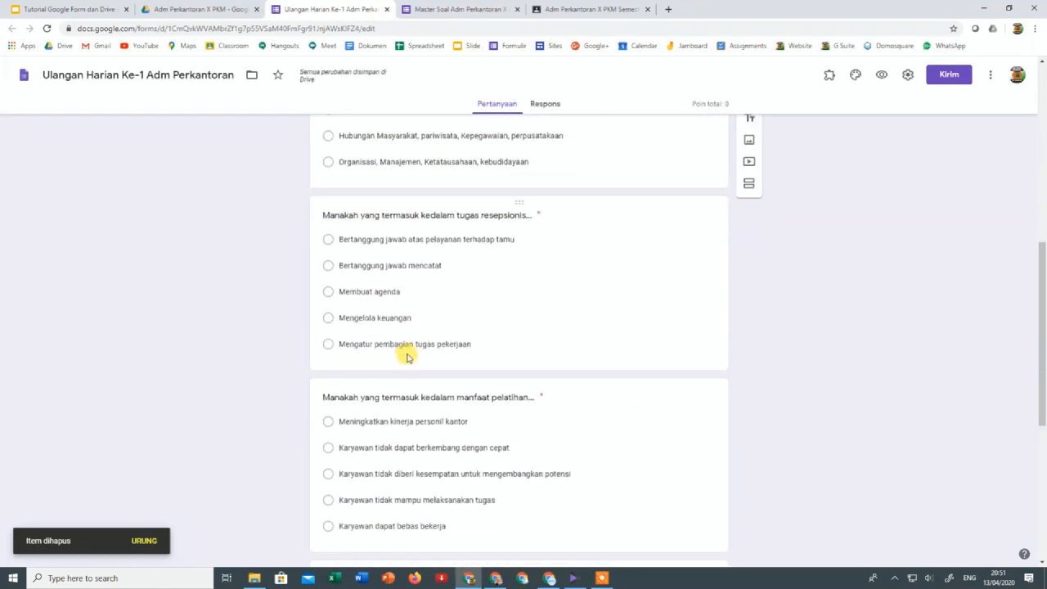
{"action": "scroll", "coordinate": [431, 423], "scroll_direction": "down", "scroll_amount": 3}
{"action": "scroll", "coordinate": [426, 399], "scroll_direction": "down", "scroll_amount": 1}
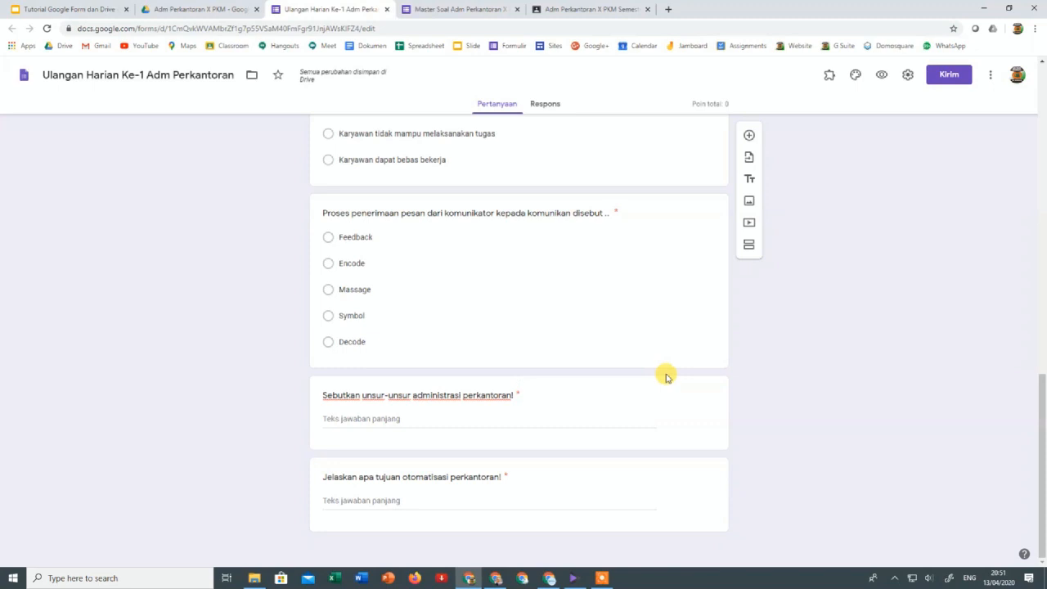
{"action": "scroll", "coordinate": [667, 377], "scroll_direction": "up", "scroll_amount": 4}
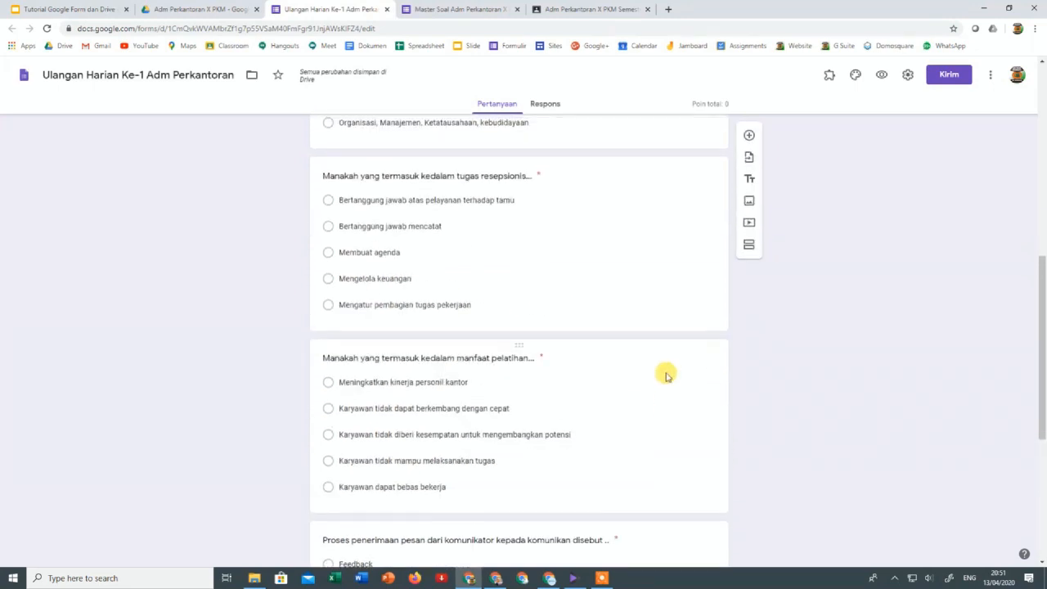
{"action": "scroll", "coordinate": [666, 373], "scroll_direction": "up", "scroll_amount": 8}
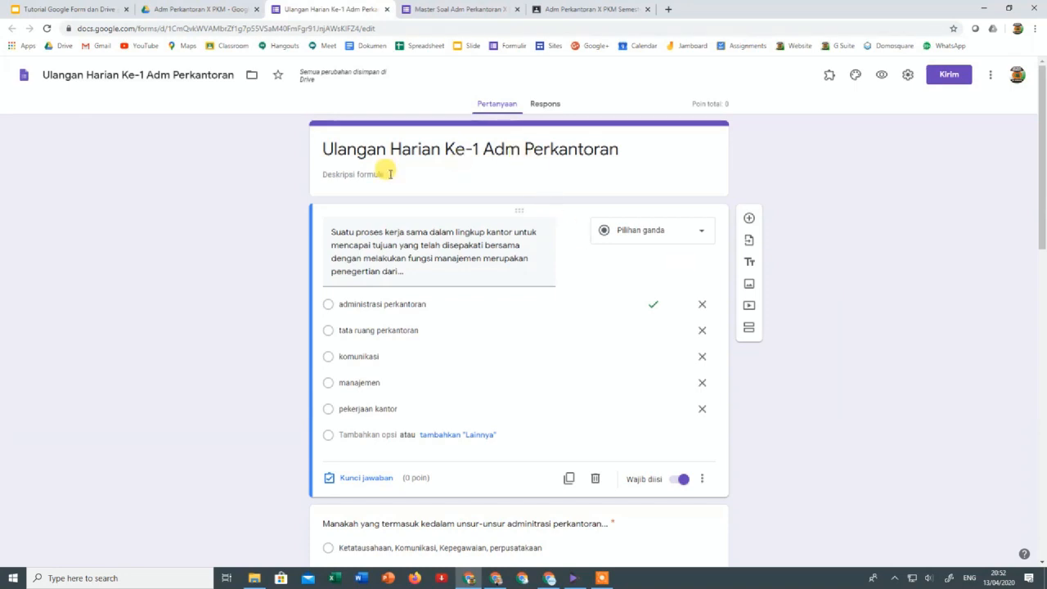
{"action": "scroll", "coordinate": [399, 429], "scroll_direction": "down", "scroll_amount": 1}
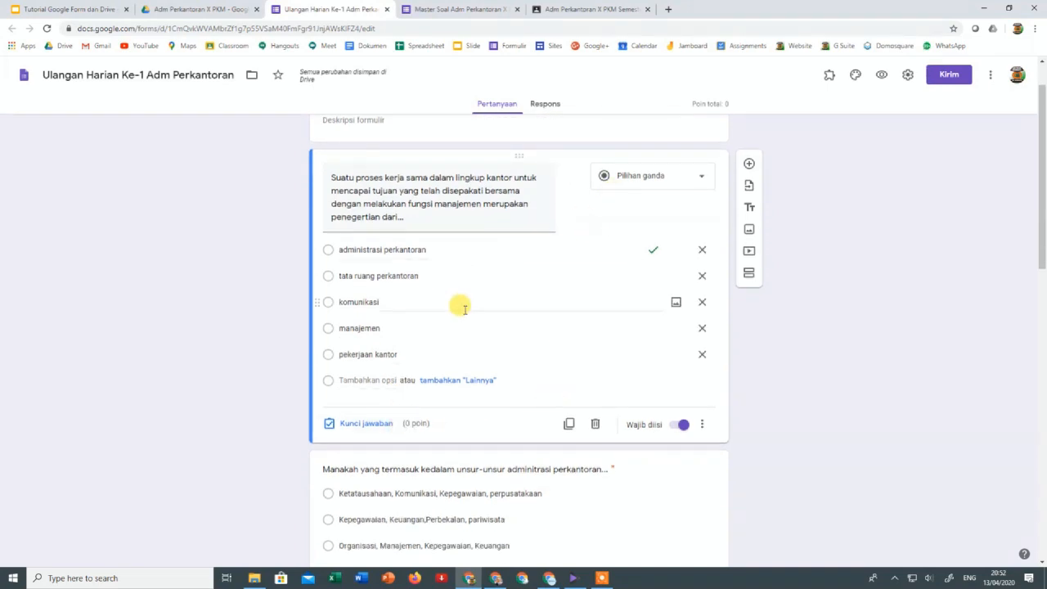
{"action": "scroll", "coordinate": [464, 309], "scroll_direction": "up", "scroll_amount": 1}
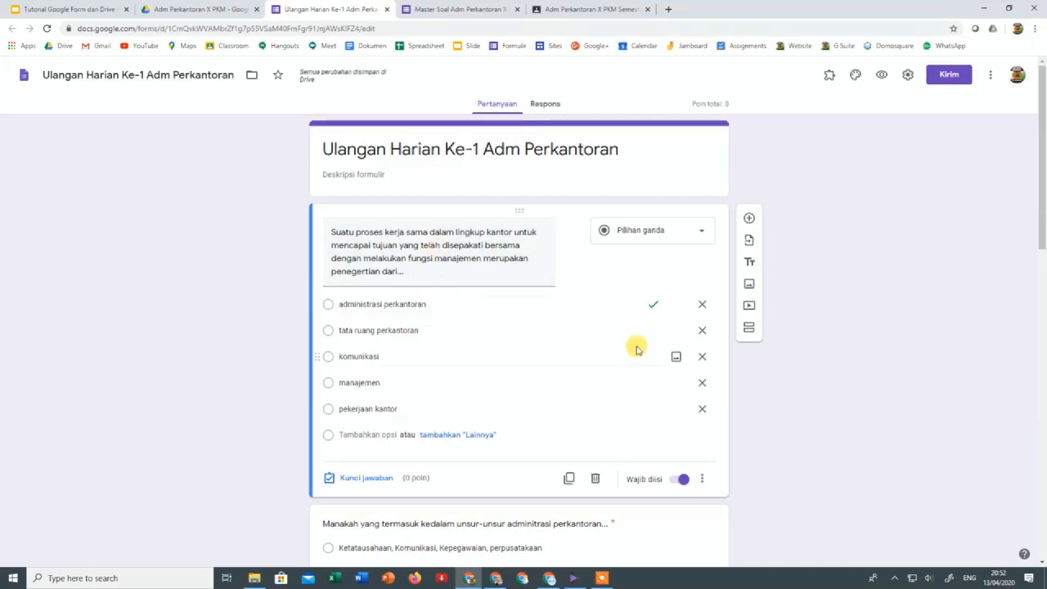
Give the first question a 10-point answer key and shuffle its option order
{"action": "left_click", "coordinate": [372, 480]}
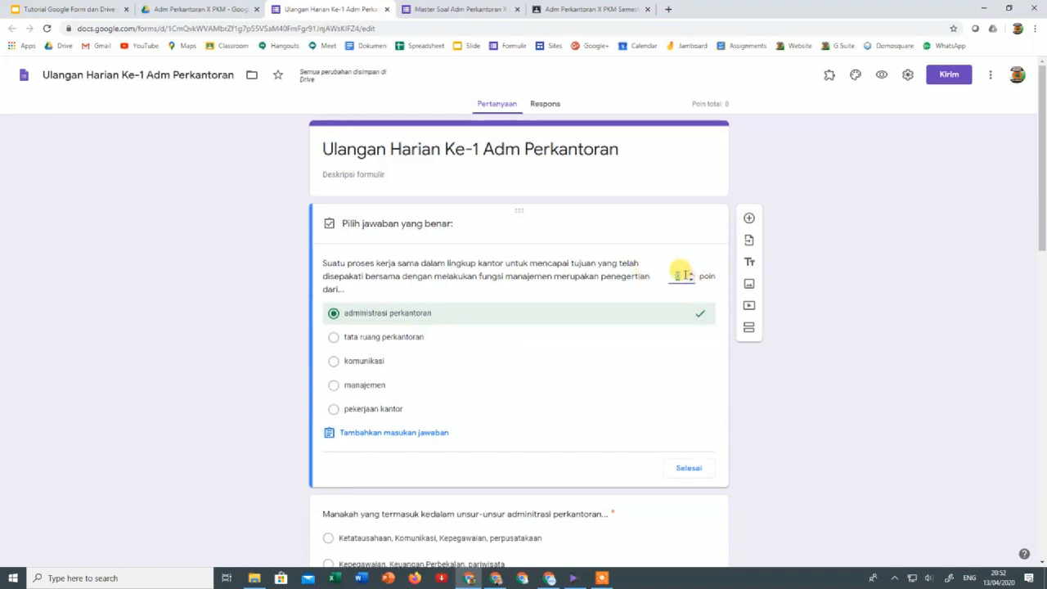
{"action": "left_click", "coordinate": [687, 467]}
{"action": "scroll", "coordinate": [689, 418], "scroll_direction": "down", "scroll_amount": 3}
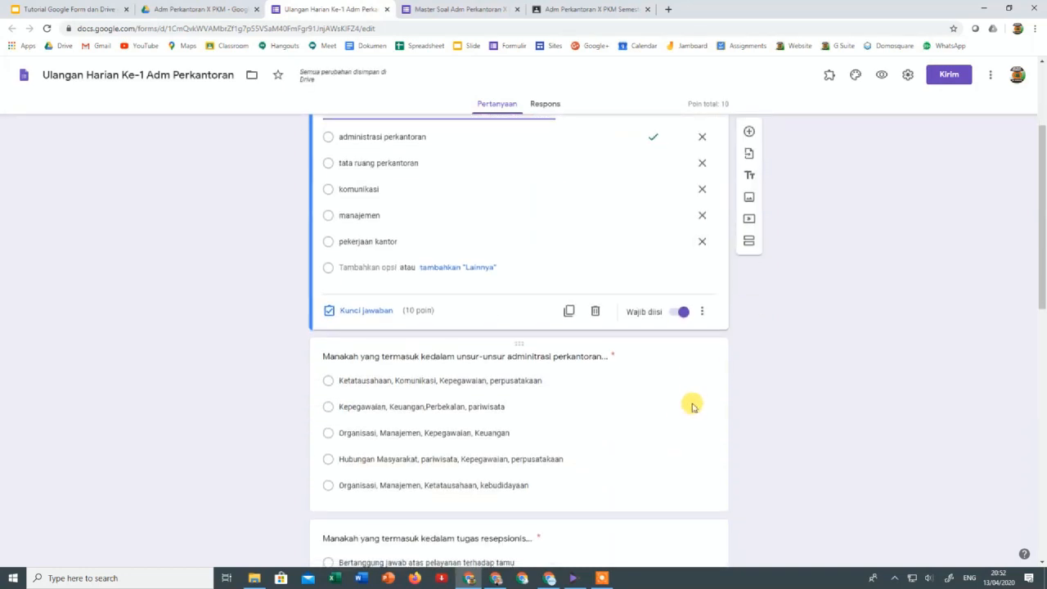
{"action": "left_click", "coordinate": [433, 329]}
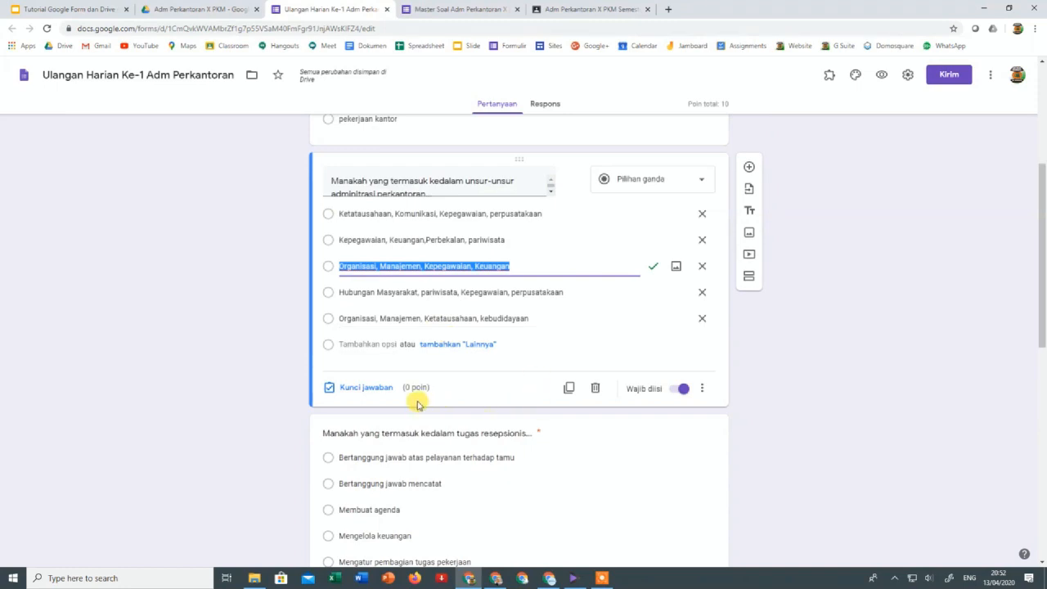
{"action": "scroll", "coordinate": [561, 335], "scroll_direction": "up", "scroll_amount": 3}
{"action": "left_click", "coordinate": [495, 311]}
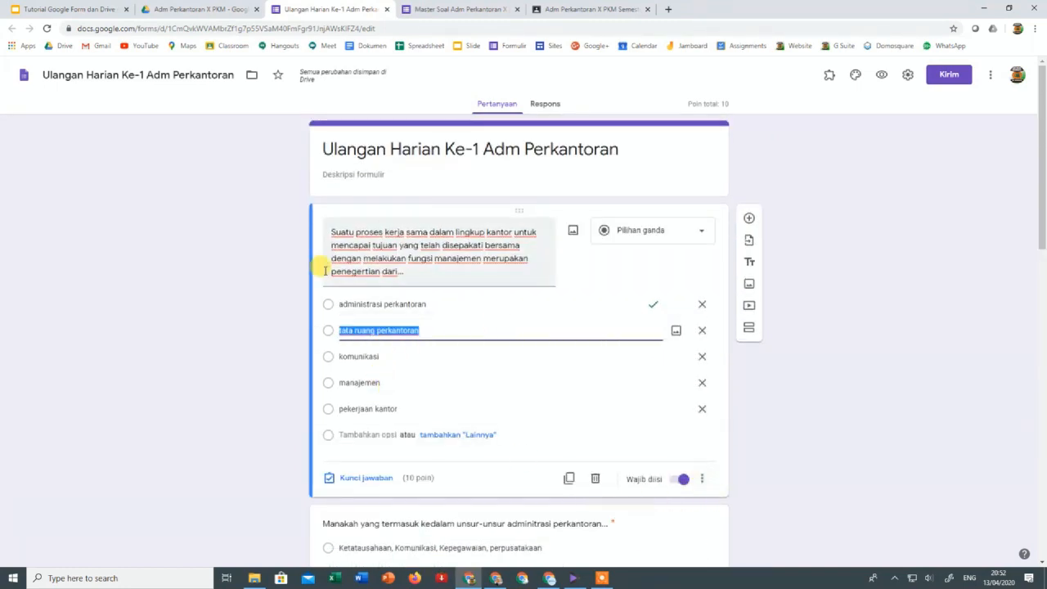
{"action": "left_click", "coordinate": [701, 481]}
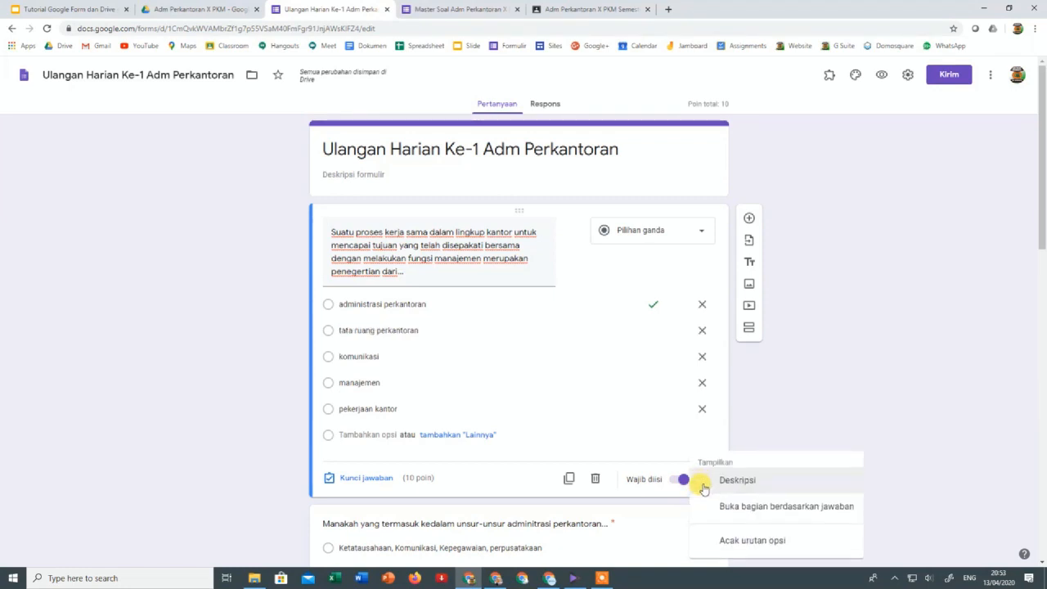
{"action": "left_click", "coordinate": [732, 542]}
Give the unsur-unsur question a 10-point answer key and shuffle its option order
{"action": "scroll", "coordinate": [462, 373], "scroll_direction": "down", "scroll_amount": 3}
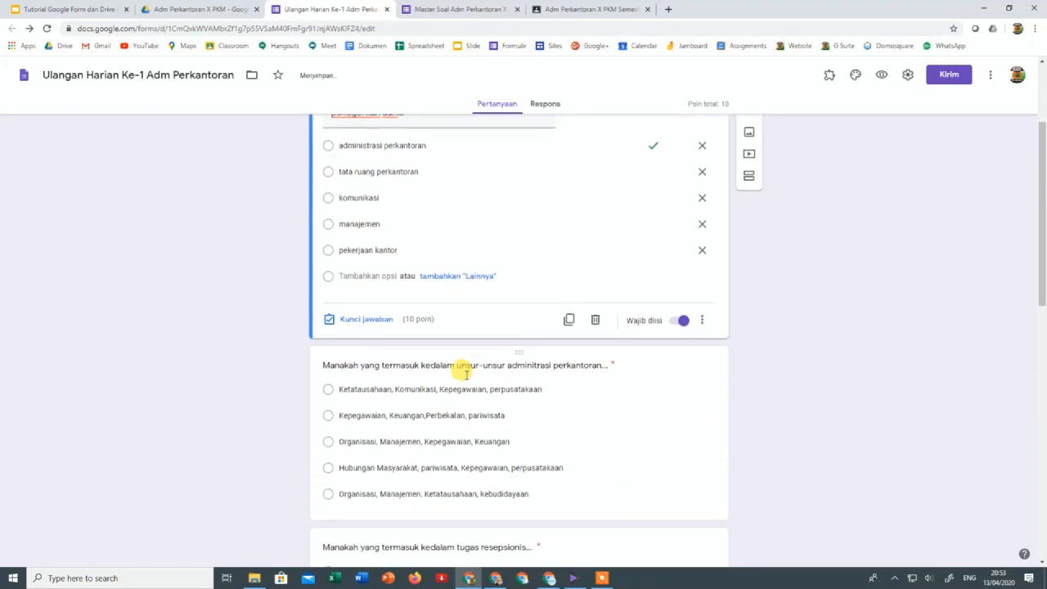
{"action": "left_click", "coordinate": [519, 329]}
{"action": "left_click", "coordinate": [364, 389]}
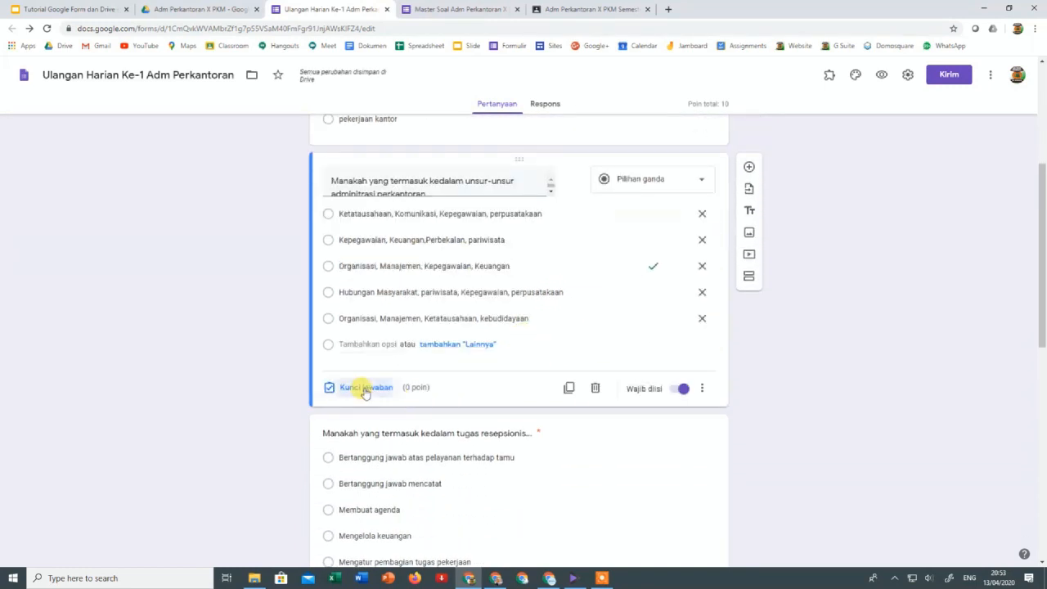
{"action": "left_click", "coordinate": [677, 211]}
{"action": "type", "text": "1"}
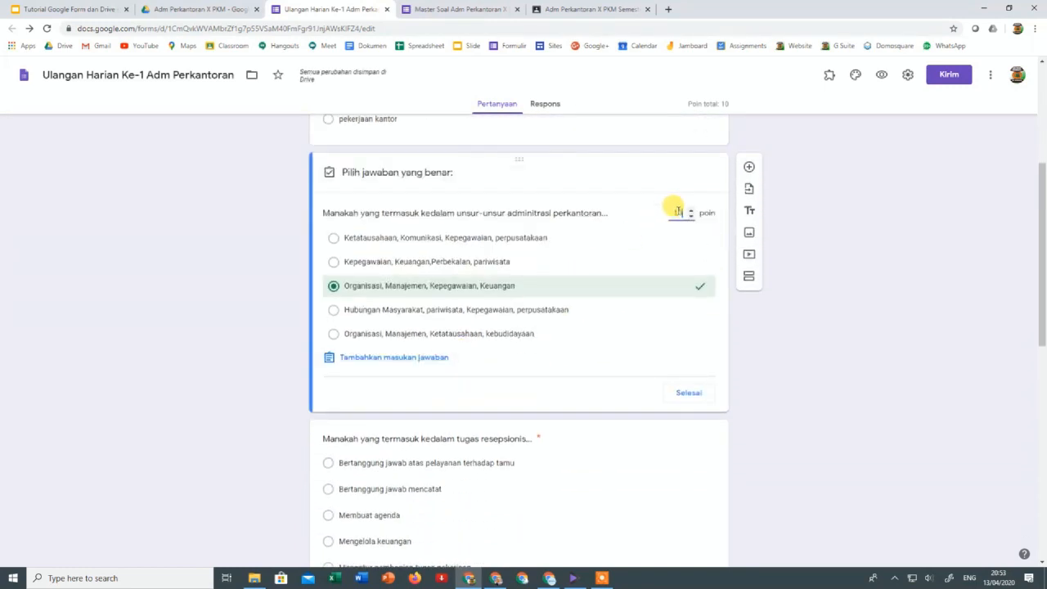
{"action": "type", "text": "0"}
{"action": "left_click", "coordinate": [686, 391]}
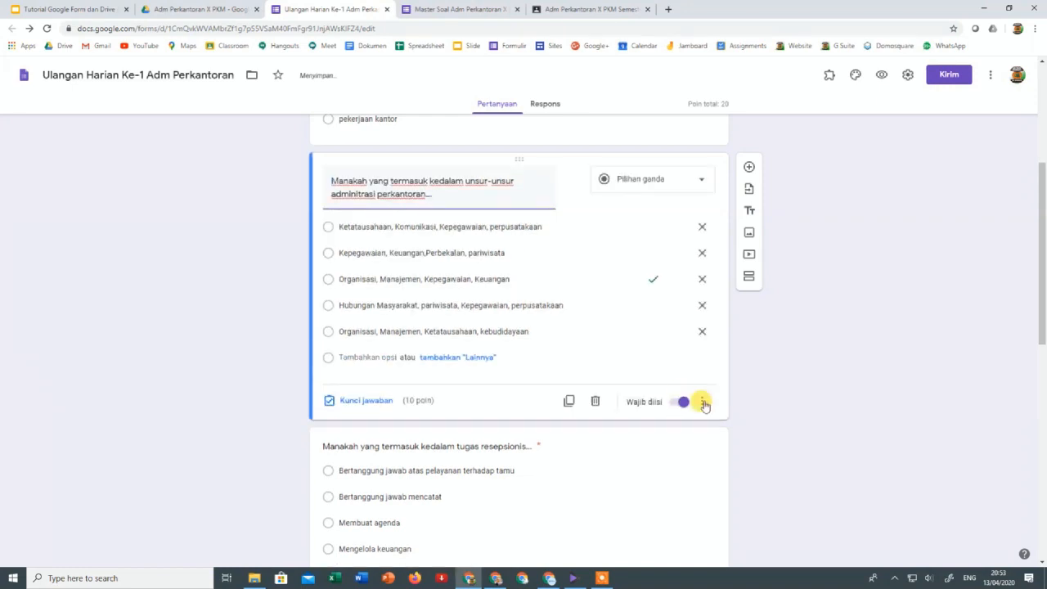
{"action": "left_click", "coordinate": [703, 401]}
{"action": "left_click", "coordinate": [723, 508]}
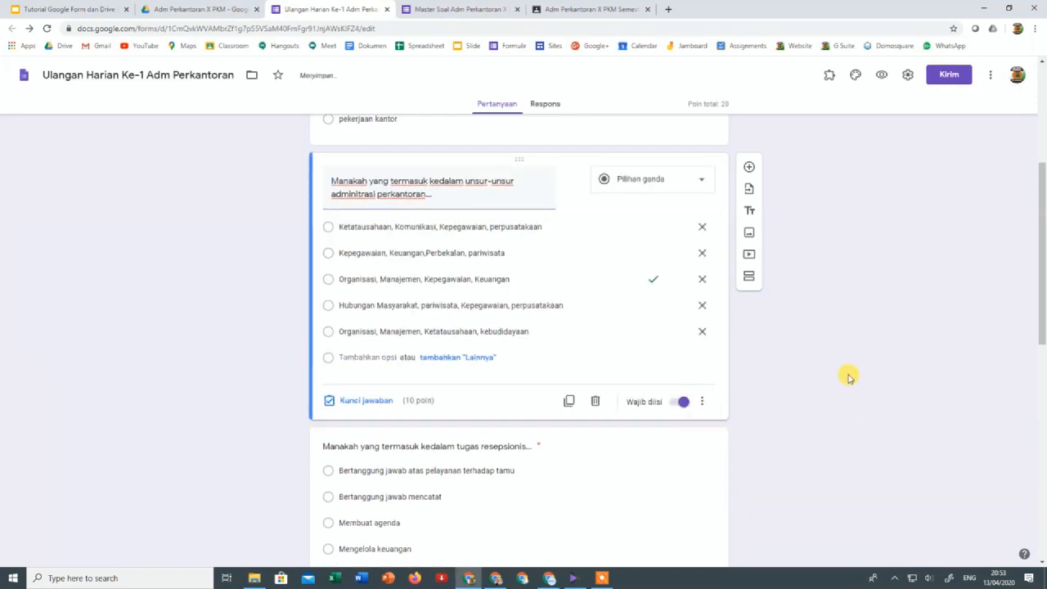
{"action": "scroll", "coordinate": [848, 374], "scroll_direction": "down", "scroll_amount": 3}
{"action": "left_click", "coordinate": [515, 303]}
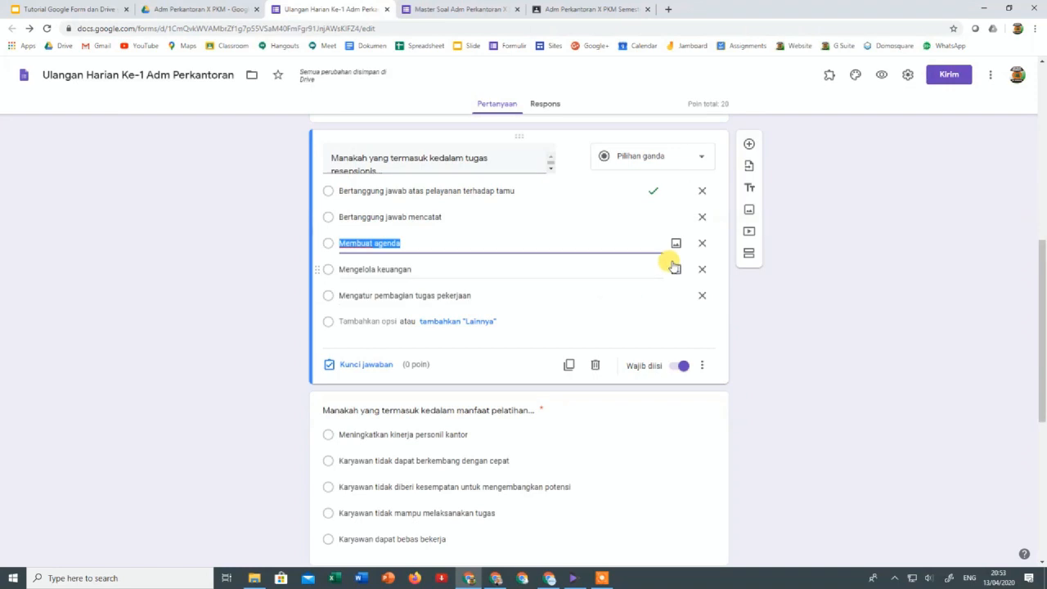
Save the receptionist-duties question's 10-point answer key and shuffle its options
{"action": "scroll", "coordinate": [507, 182], "scroll_direction": "up", "scroll_amount": 1}
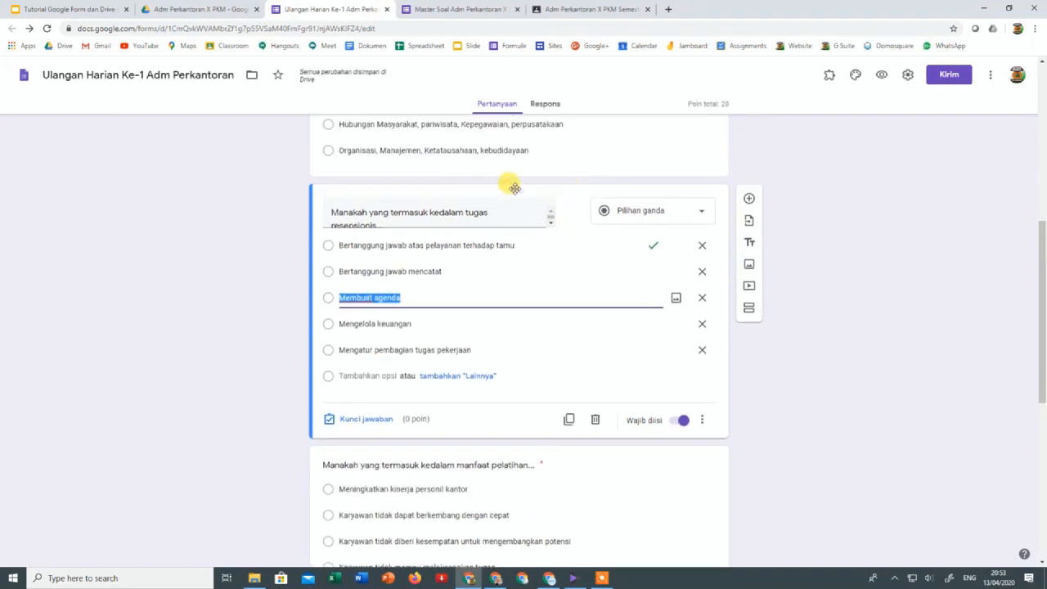
{"action": "left_click", "coordinate": [344, 417]}
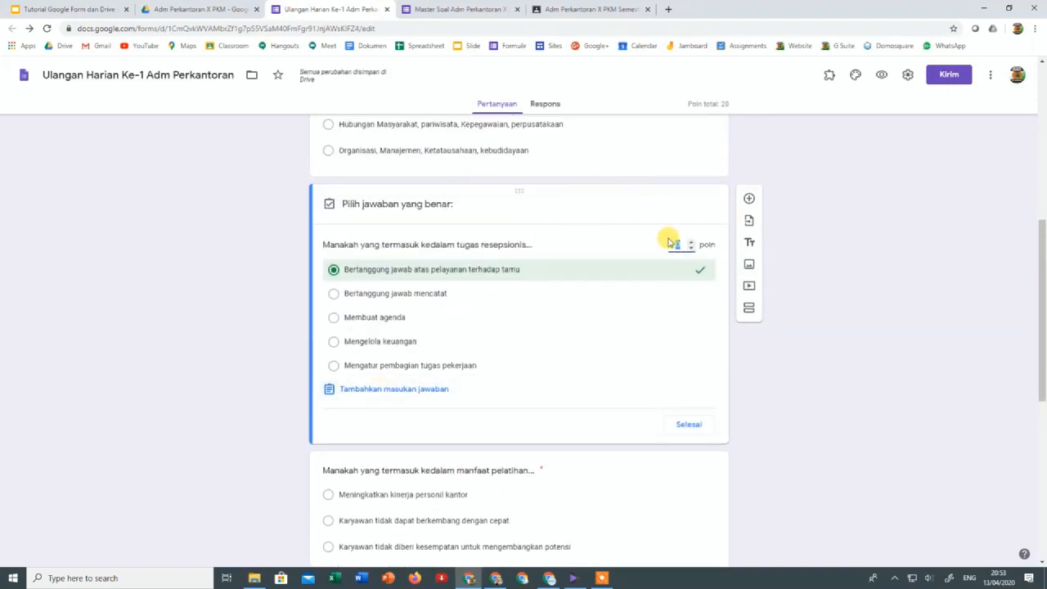
{"action": "left_click", "coordinate": [681, 424]}
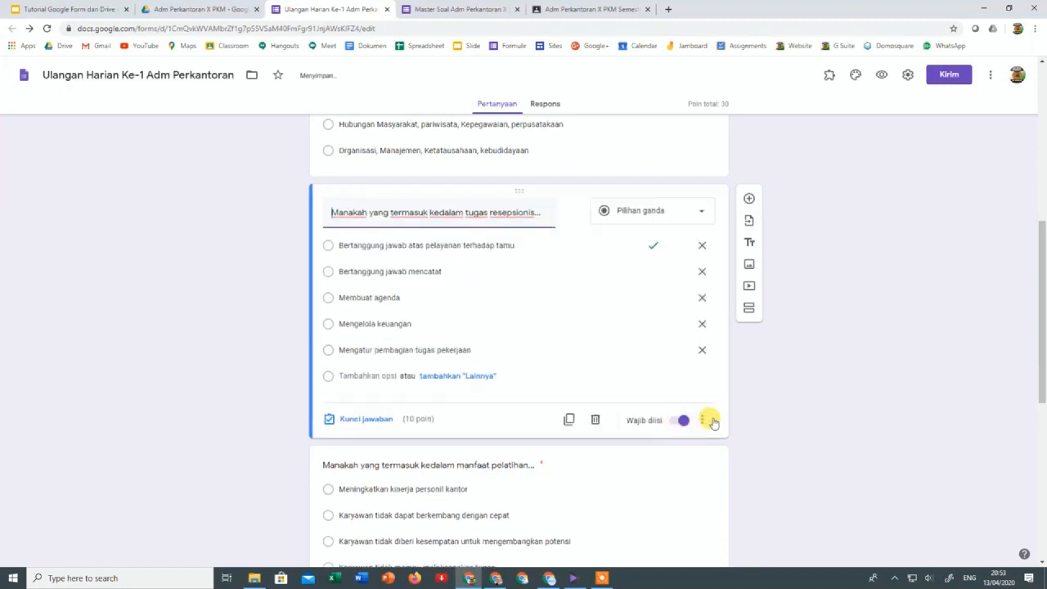
{"action": "left_click", "coordinate": [708, 426]}
{"action": "left_click", "coordinate": [736, 518]}
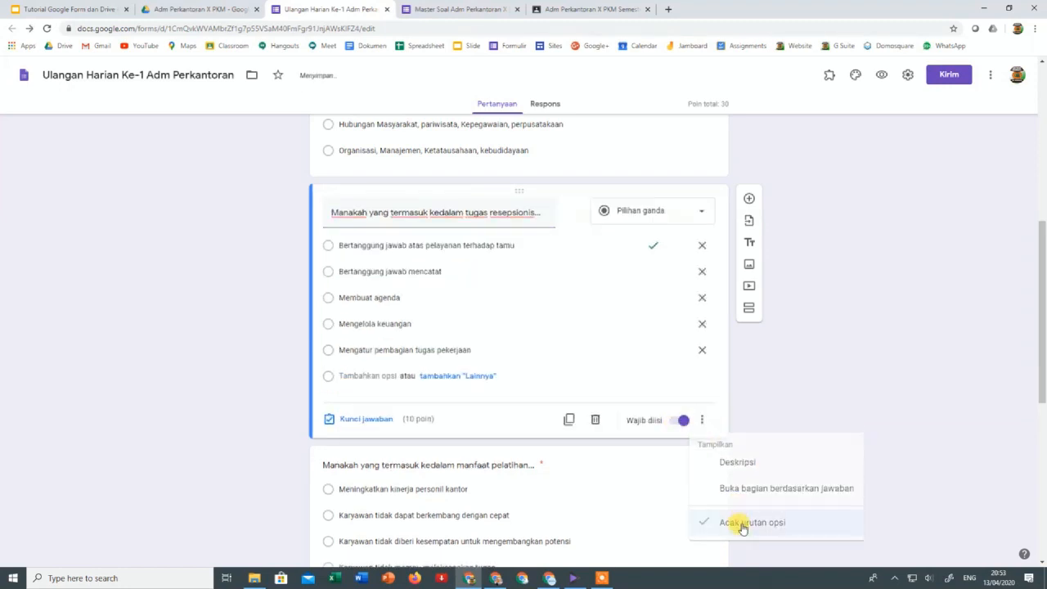
{"action": "scroll", "coordinate": [768, 411], "scroll_direction": "up", "scroll_amount": 2}
{"action": "scroll", "coordinate": [769, 412], "scroll_direction": "down", "scroll_amount": 5}
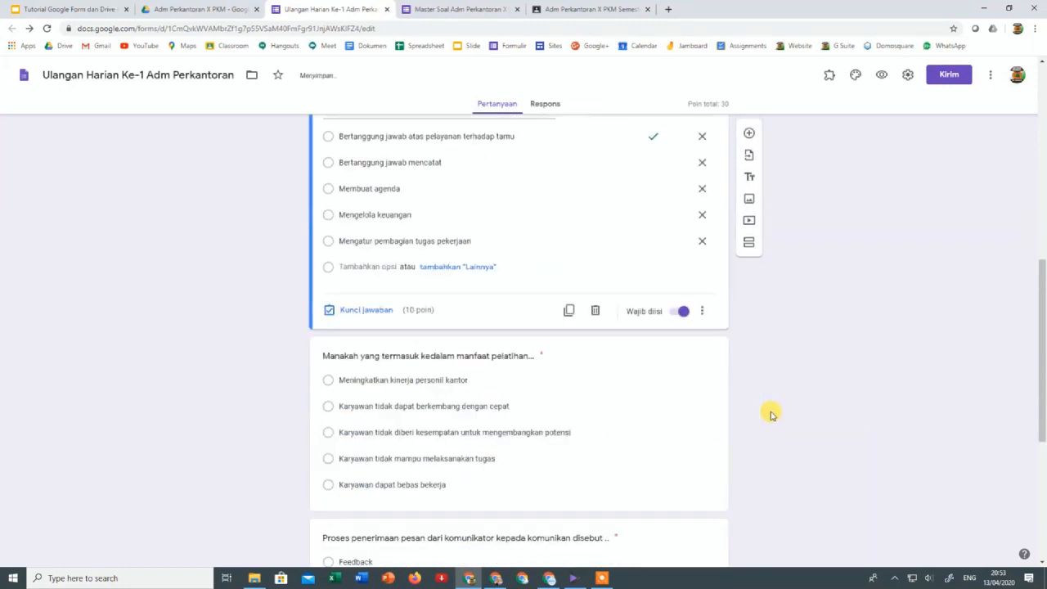
Give the training-benefits question a 10-point answer key and shuffle its options
{"action": "left_click", "coordinate": [617, 330]}
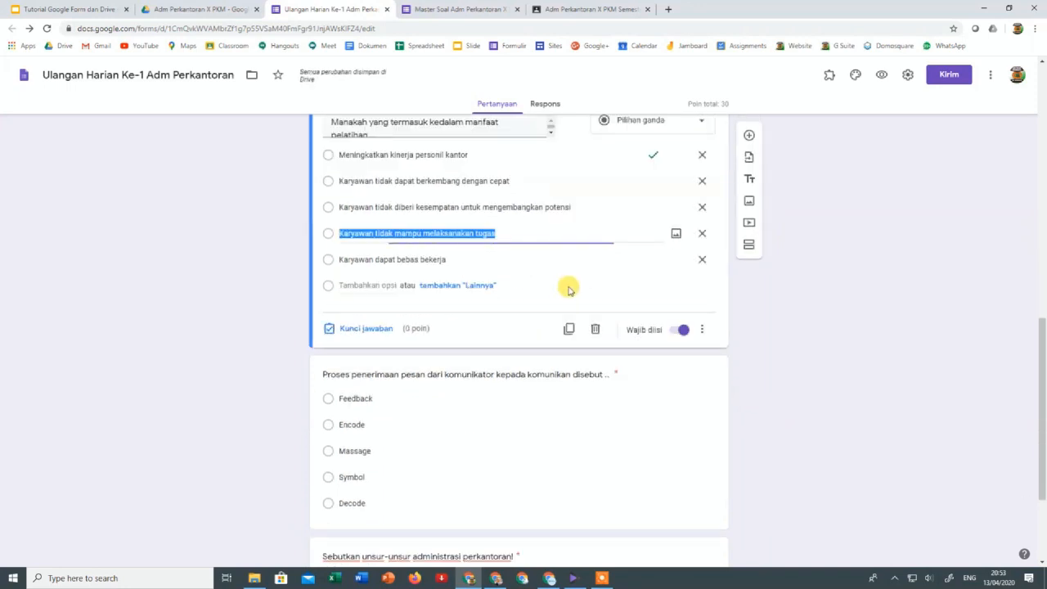
{"action": "left_click", "coordinate": [368, 327]}
{"action": "left_click", "coordinate": [676, 155]}
{"action": "type", "text": "10"}
{"action": "left_click", "coordinate": [688, 333]}
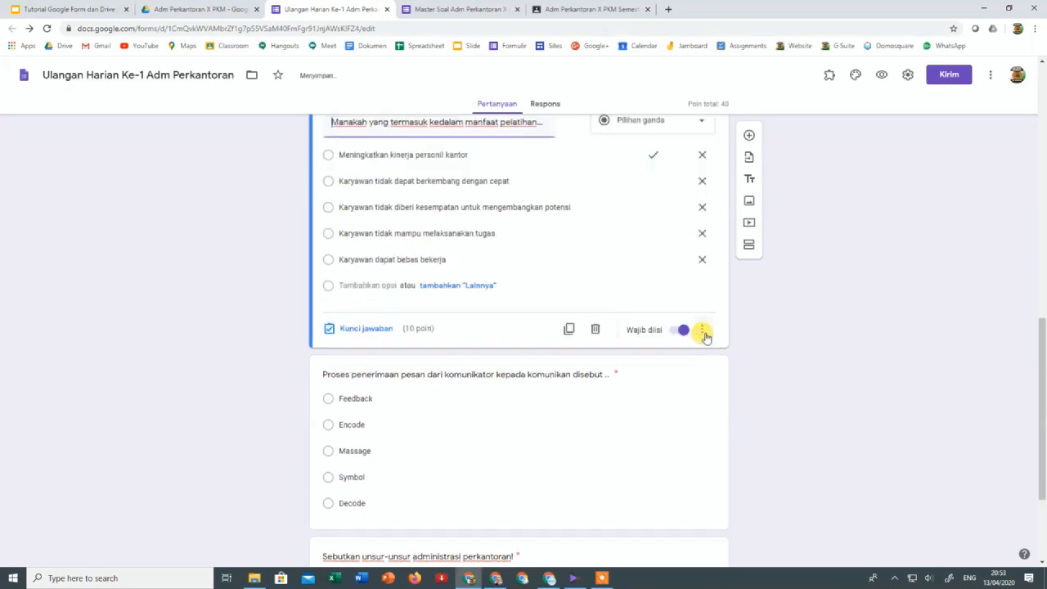
{"action": "scroll", "coordinate": [783, 346], "scroll_direction": "down", "scroll_amount": 1}
{"action": "left_click", "coordinate": [702, 220]}
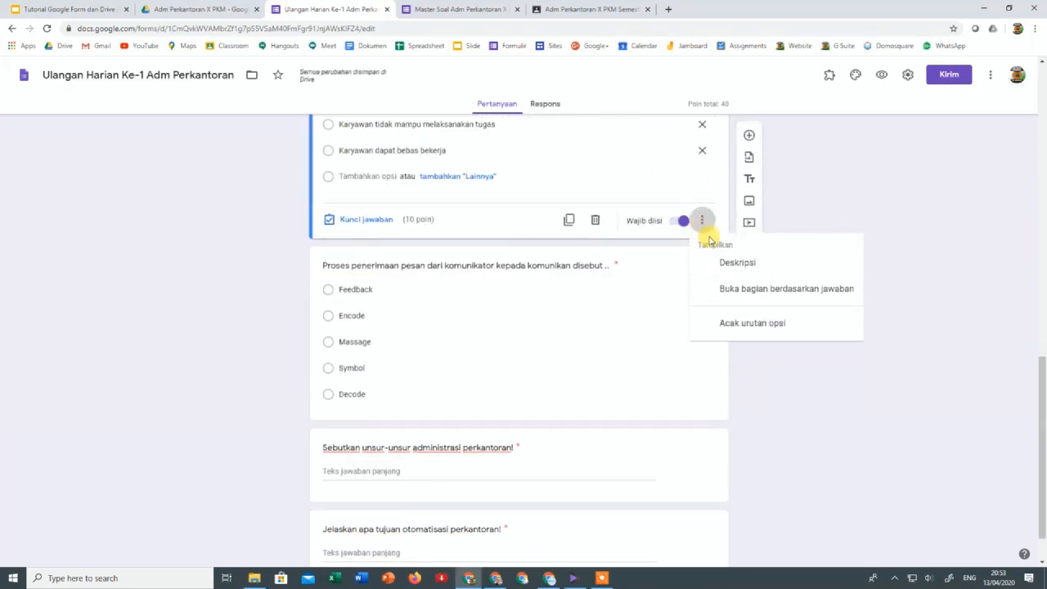
{"action": "left_click", "coordinate": [718, 324]}
{"action": "scroll", "coordinate": [408, 360], "scroll_direction": "down", "scroll_amount": 1}
Give the message-receiving question a 10-point answer key and shuffle its options
{"action": "left_click", "coordinate": [406, 329]}
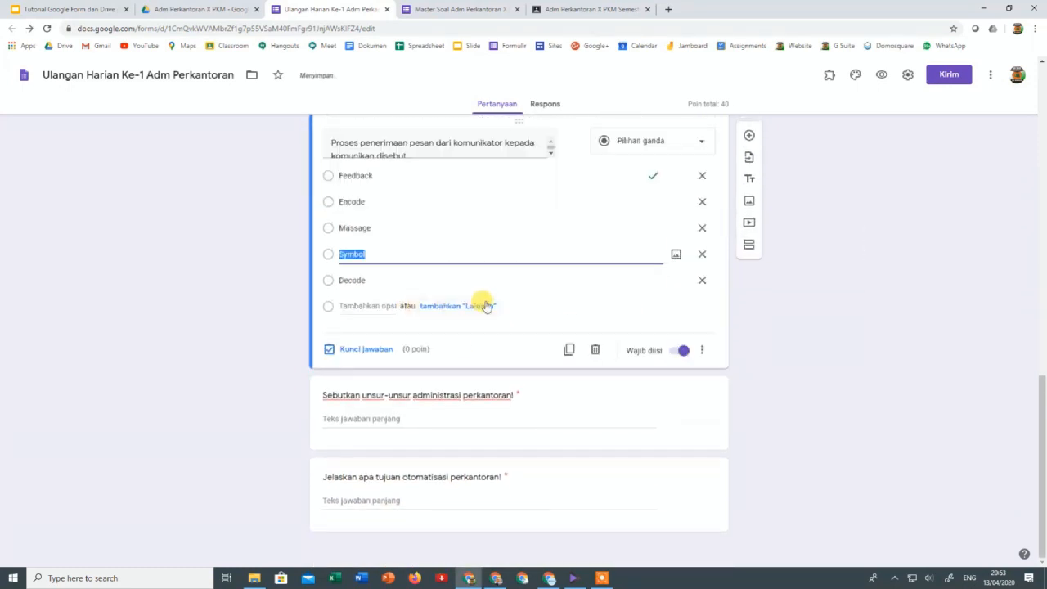
{"action": "left_click", "coordinate": [351, 349]}
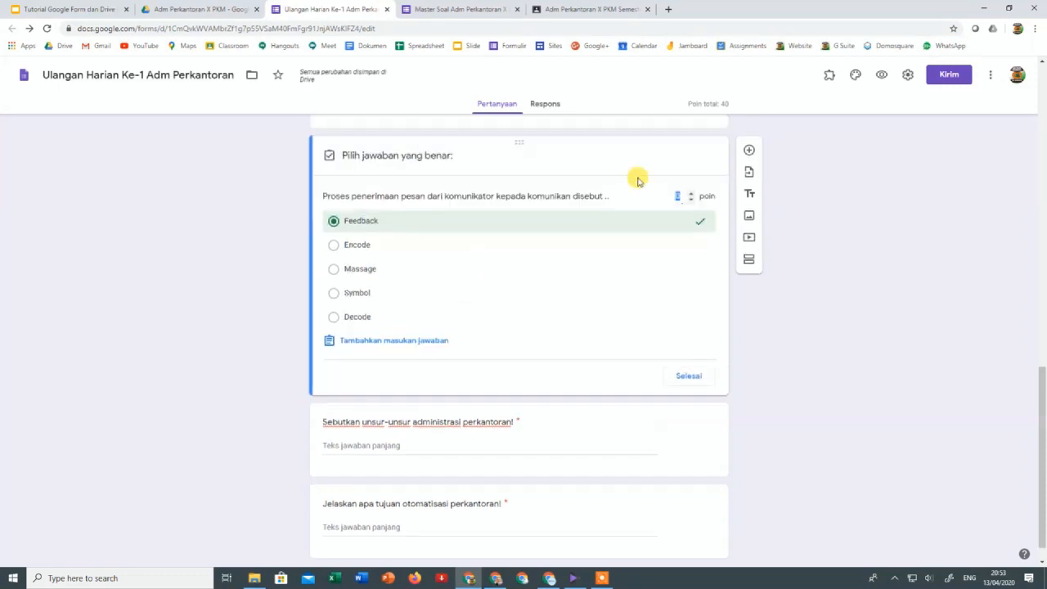
{"action": "left_click", "coordinate": [679, 193]}
{"action": "type", "text": "10"}
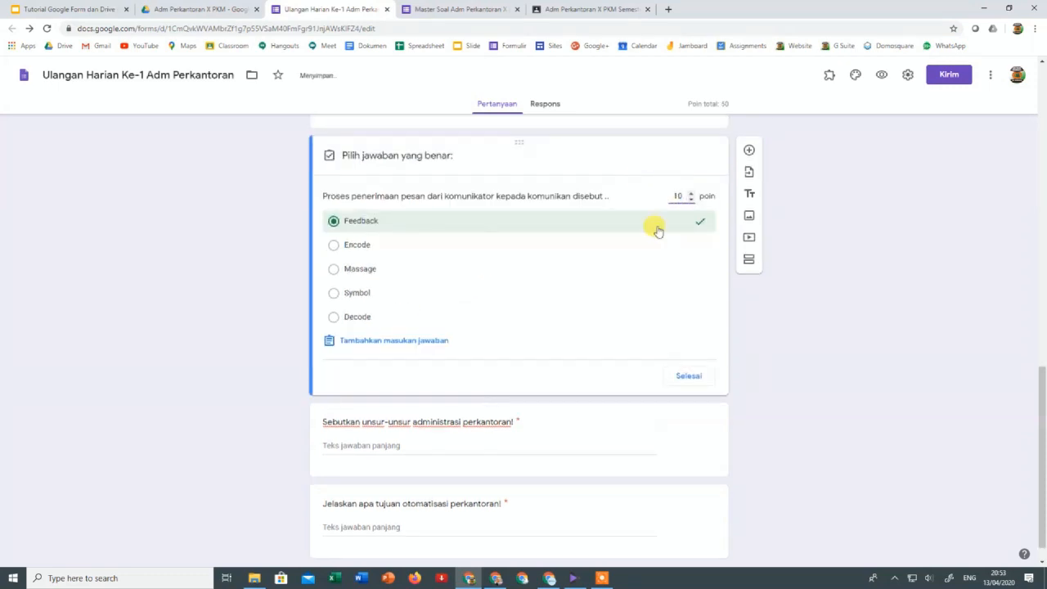
{"action": "left_click", "coordinate": [687, 377]}
{"action": "left_click", "coordinate": [704, 384]}
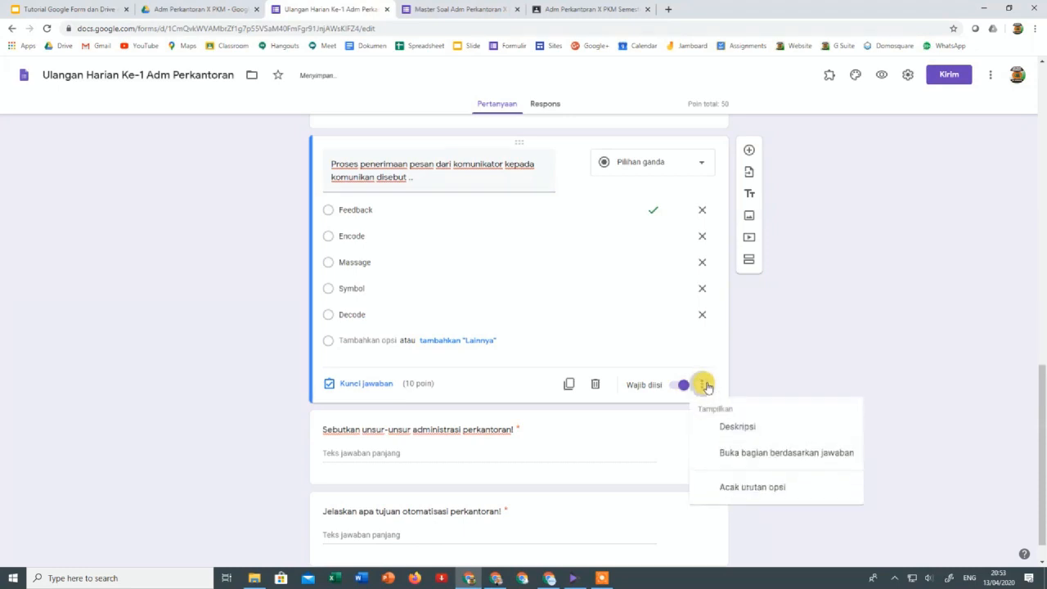
{"action": "left_click", "coordinate": [757, 488]}
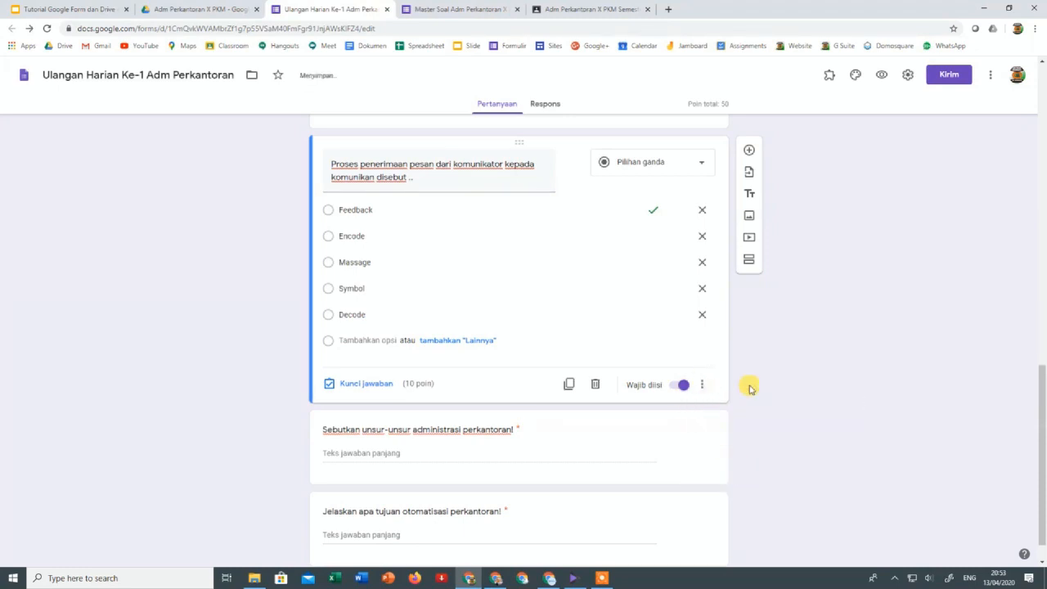
{"action": "scroll", "coordinate": [450, 336], "scroll_direction": "down", "scroll_amount": 1}
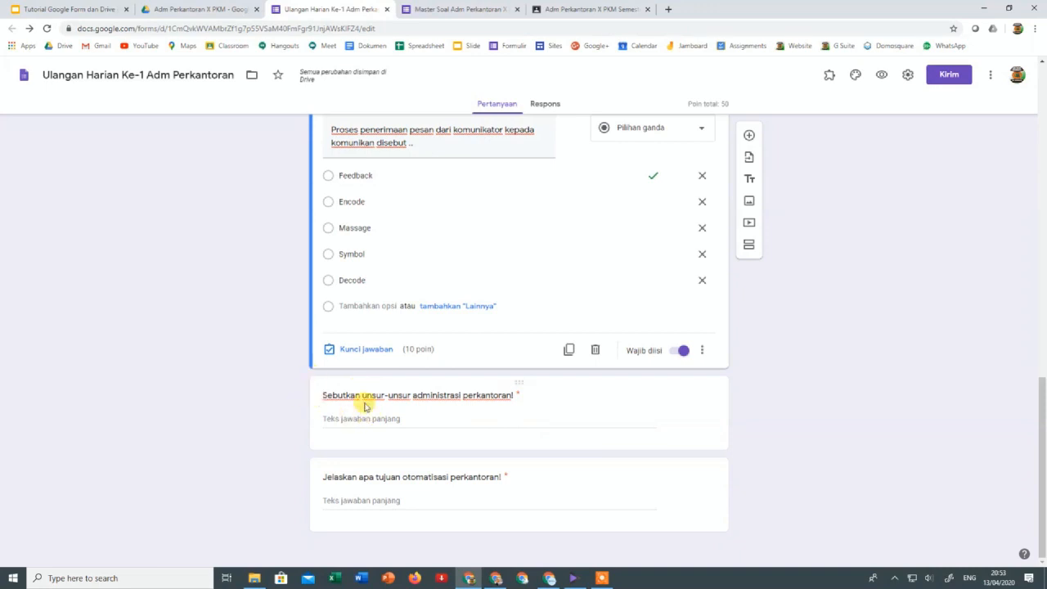
Set both essay questions, unsur-unsur and otomatisasi perkantoran, to 25 points each
{"action": "left_click", "coordinate": [538, 420]}
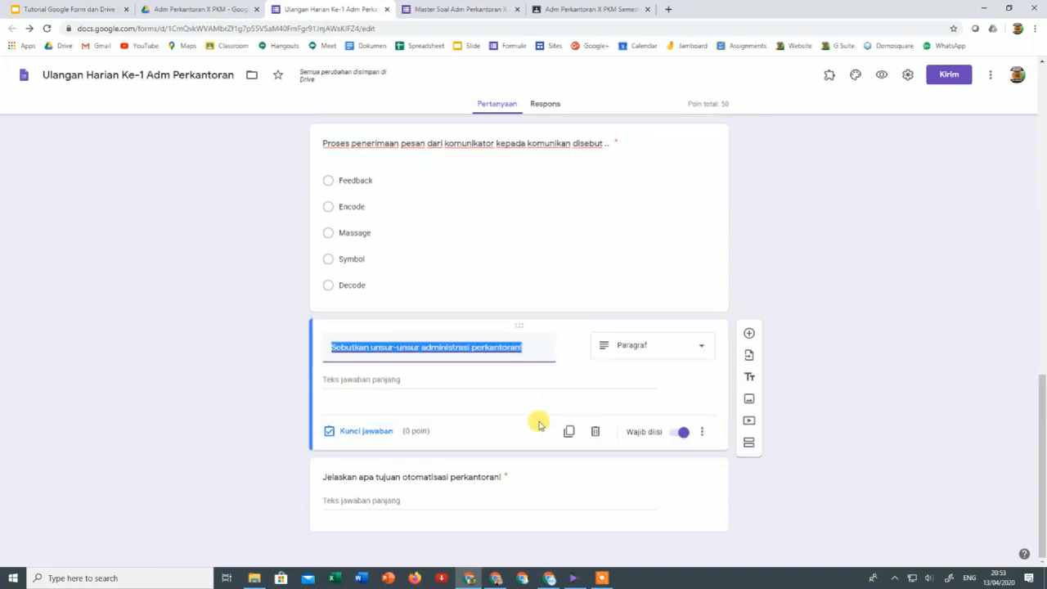
{"action": "left_click", "coordinate": [365, 431]}
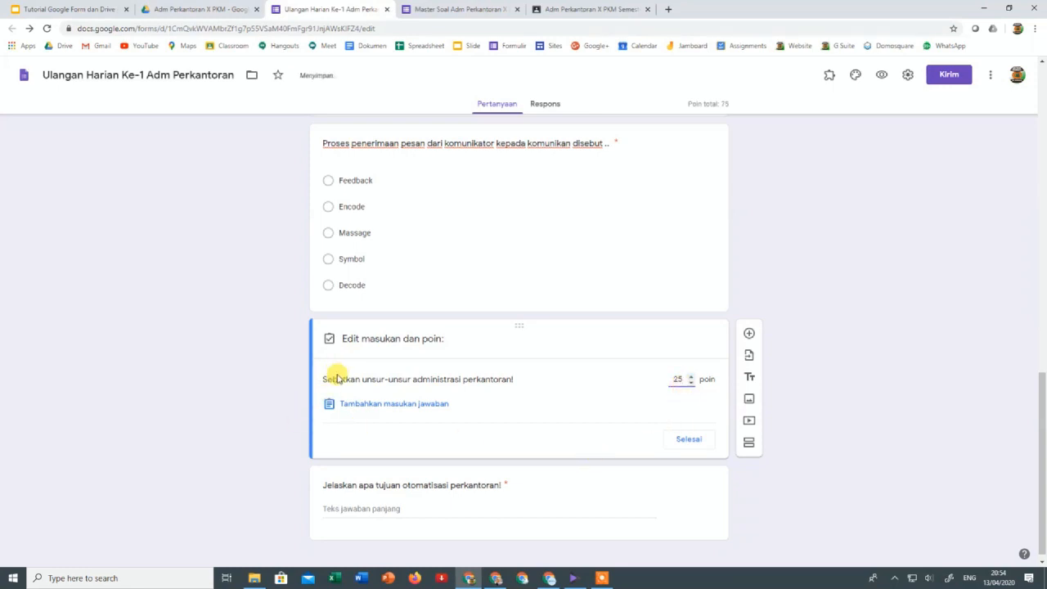
{"action": "left_click", "coordinate": [682, 440]}
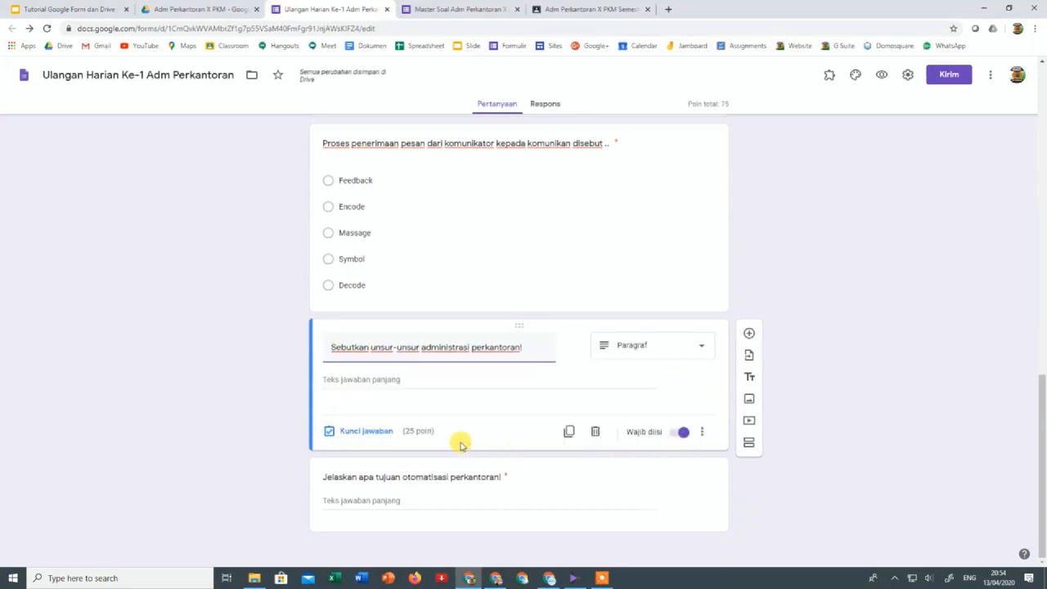
{"action": "left_click", "coordinate": [361, 502]}
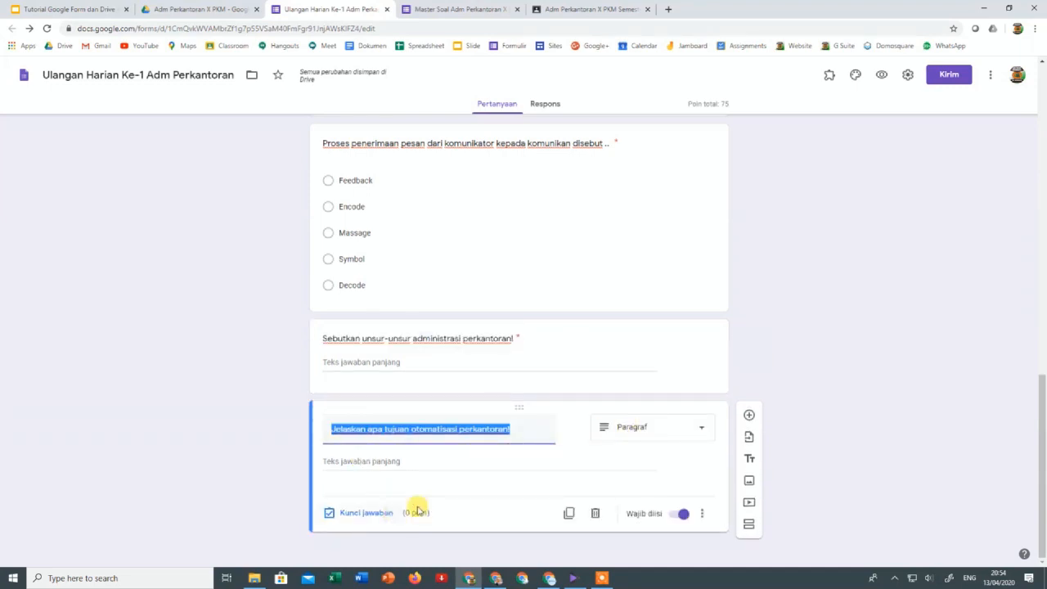
{"action": "left_click", "coordinate": [357, 513]}
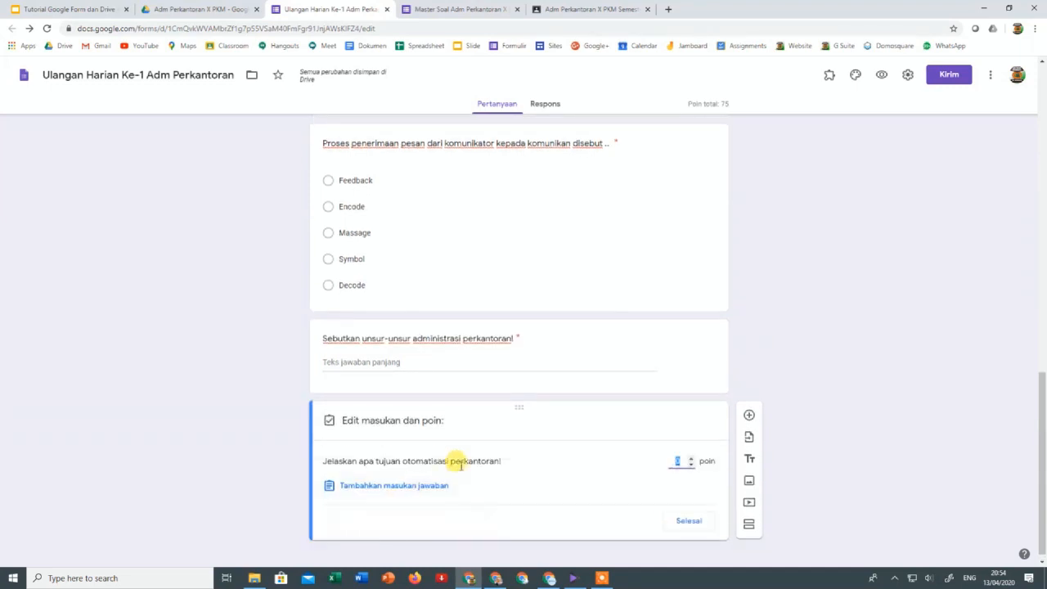
{"action": "type", "text": "25"}
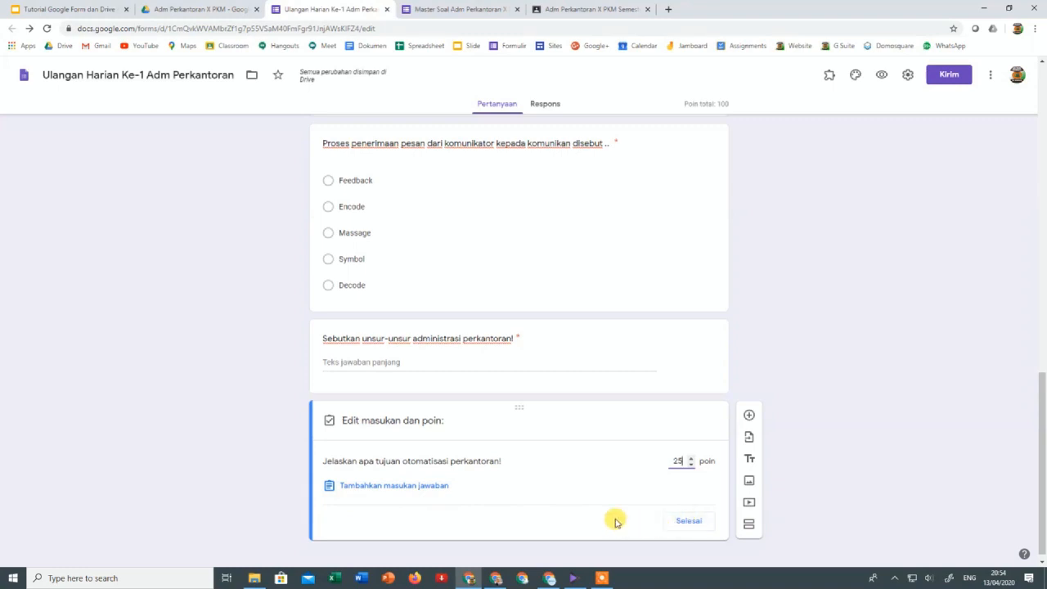
{"action": "left_click", "coordinate": [687, 521]}
{"action": "scroll", "coordinate": [593, 446], "scroll_direction": "up", "scroll_amount": 2}
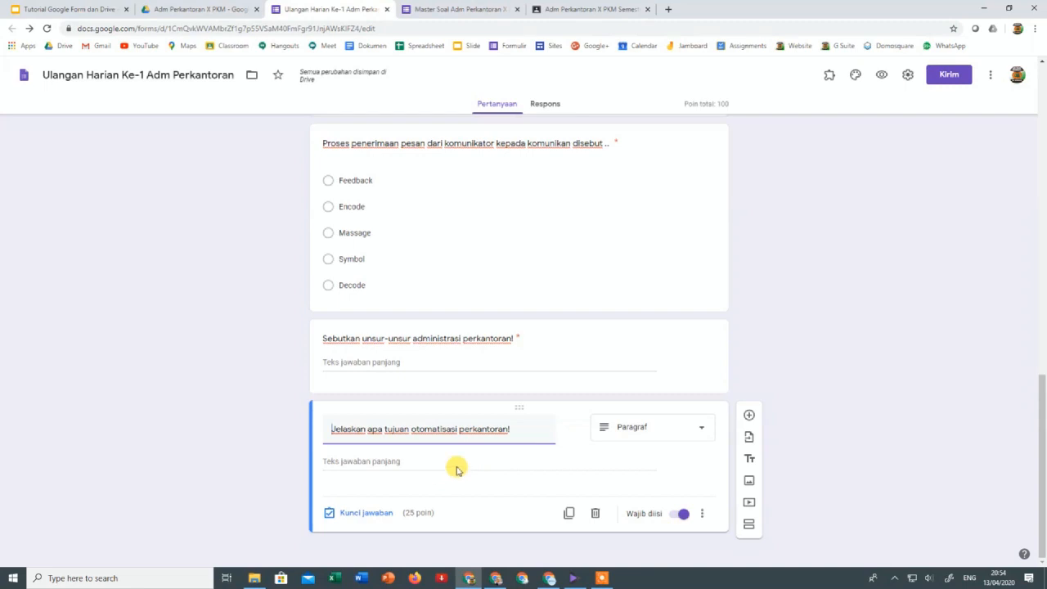
{"action": "left_click", "coordinate": [832, 413]}
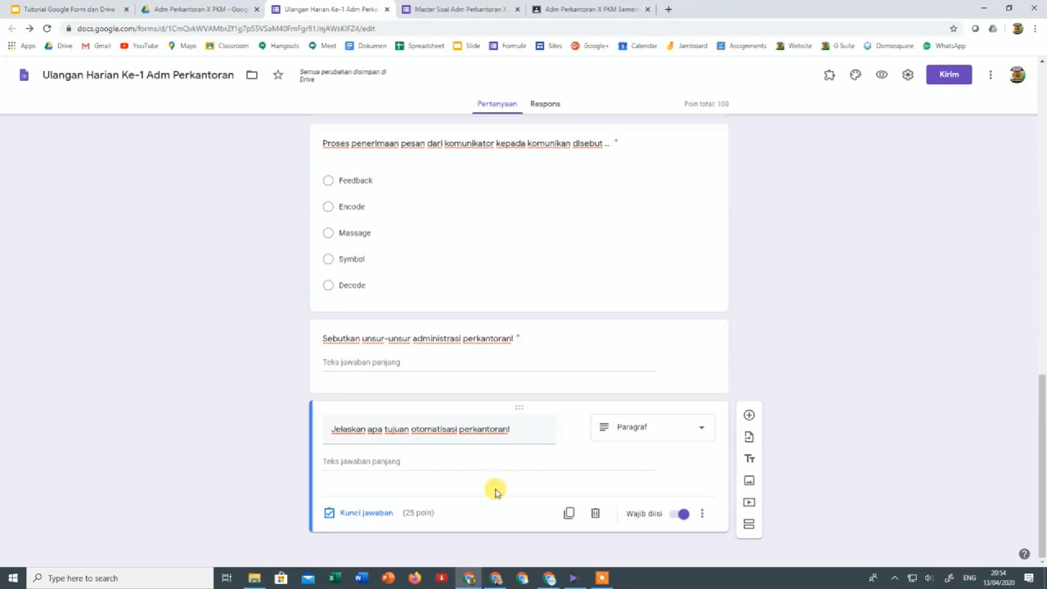
{"action": "scroll", "coordinate": [515, 479], "scroll_direction": "up", "scroll_amount": 3}
{"action": "scroll", "coordinate": [516, 467], "scroll_direction": "up", "scroll_amount": 8}
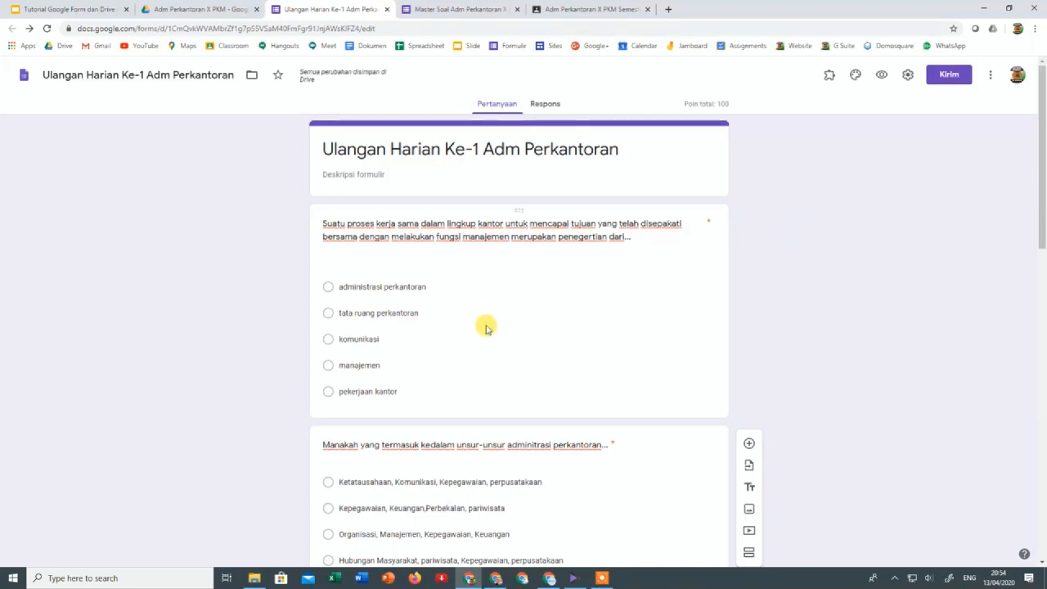
{"action": "scroll", "coordinate": [486, 325], "scroll_direction": "down", "scroll_amount": 2}
{"action": "scroll", "coordinate": [485, 325], "scroll_direction": "up", "scroll_amount": 2}
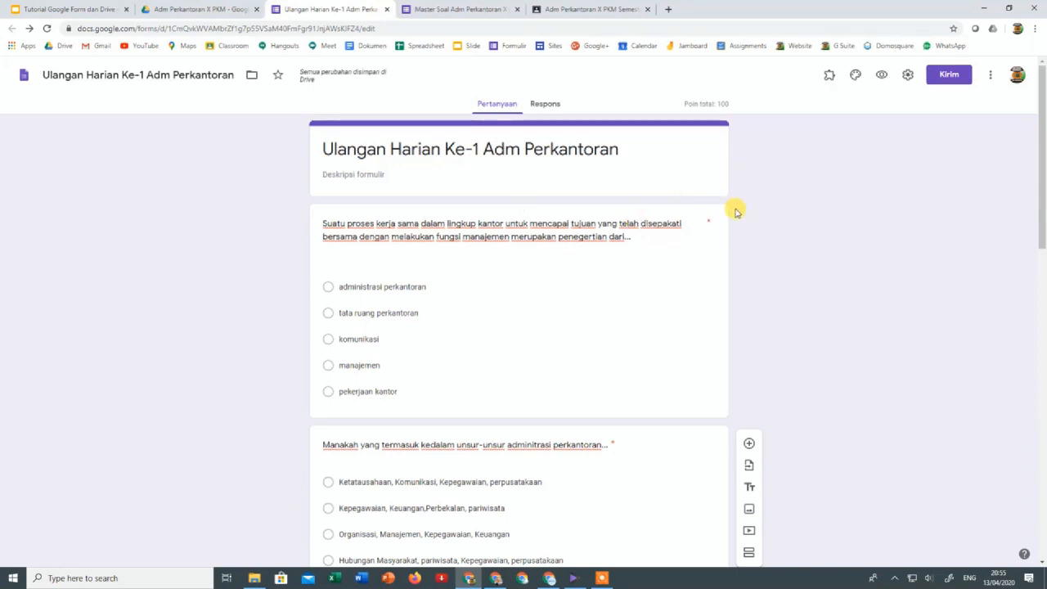
{"action": "left_click", "coordinate": [674, 254]}
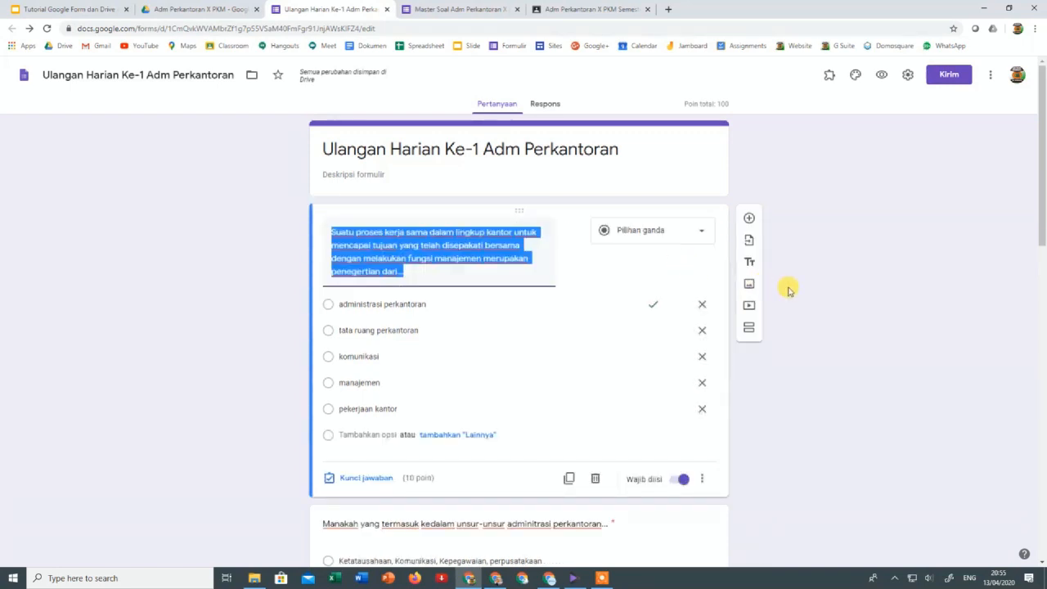
{"action": "left_click", "coordinate": [699, 155]}
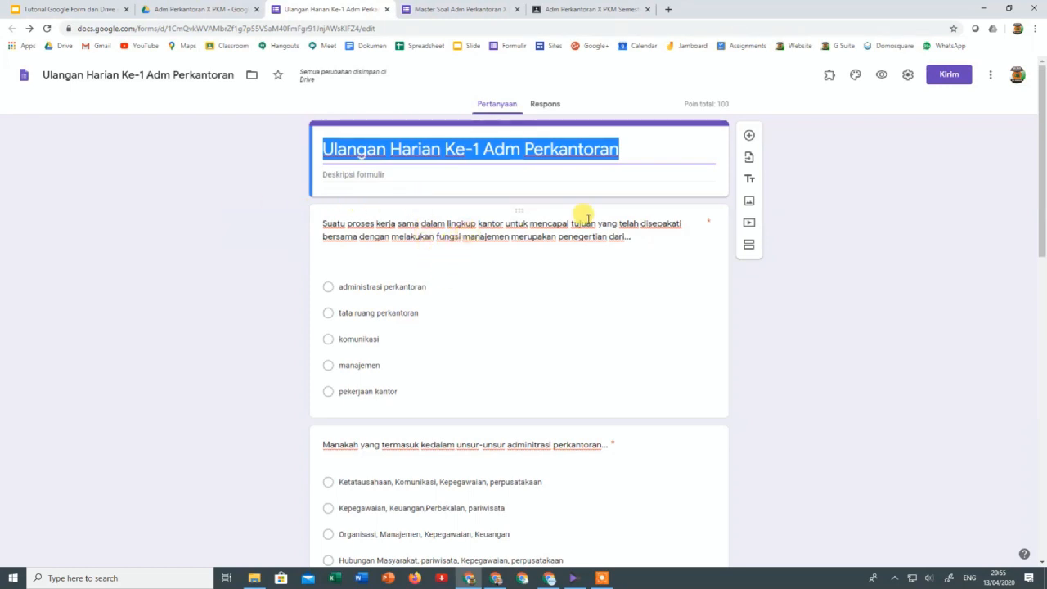
{"action": "left_click", "coordinate": [829, 287]}
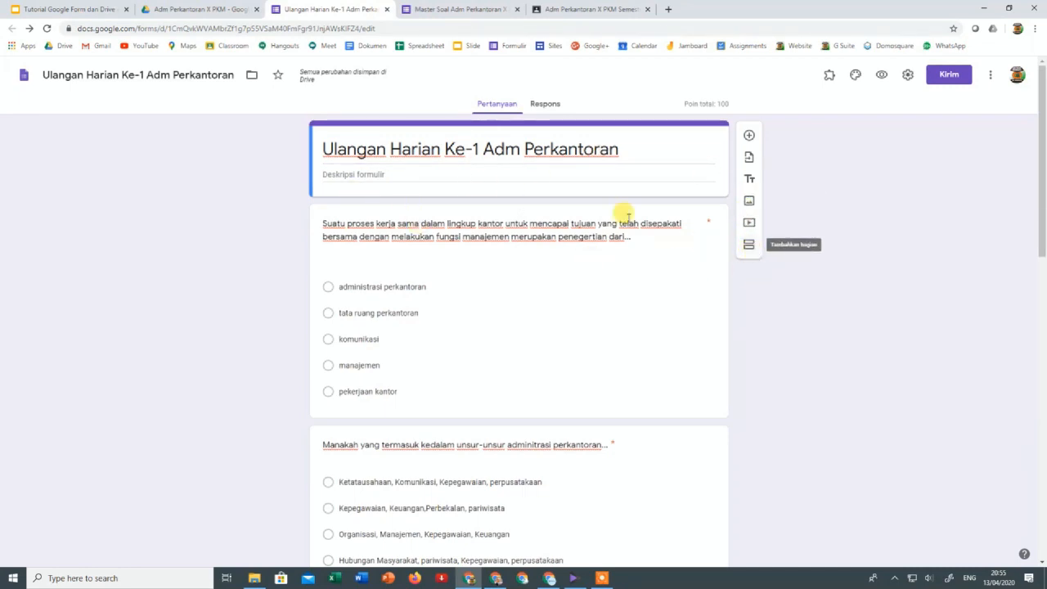
Add sections, merging the misplaced one after the first essay back into the section above
{"action": "left_click", "coordinate": [748, 246]}
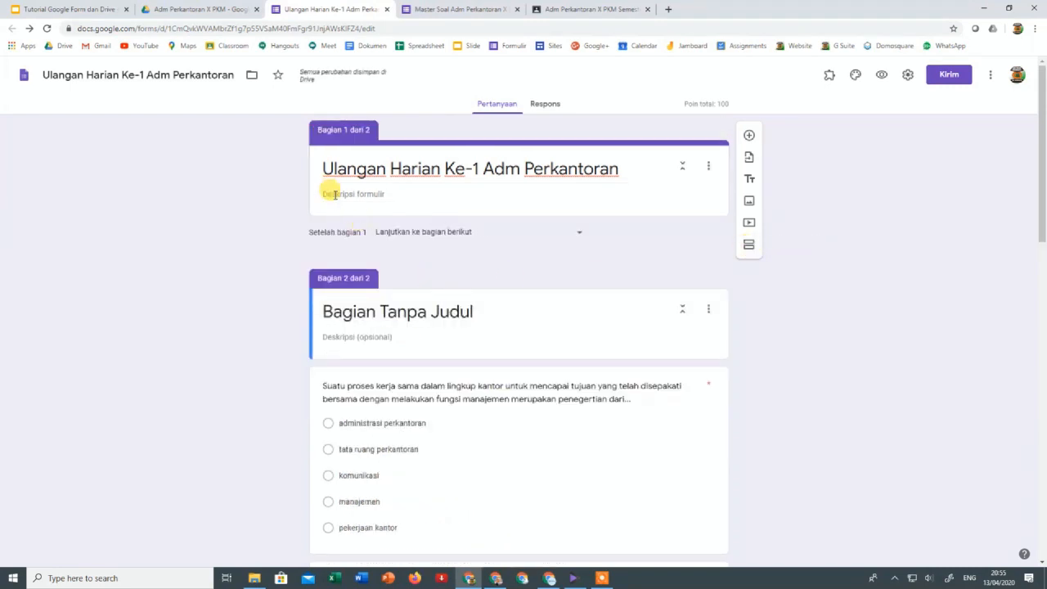
{"action": "scroll", "coordinate": [428, 330], "scroll_direction": "down", "scroll_amount": 1}
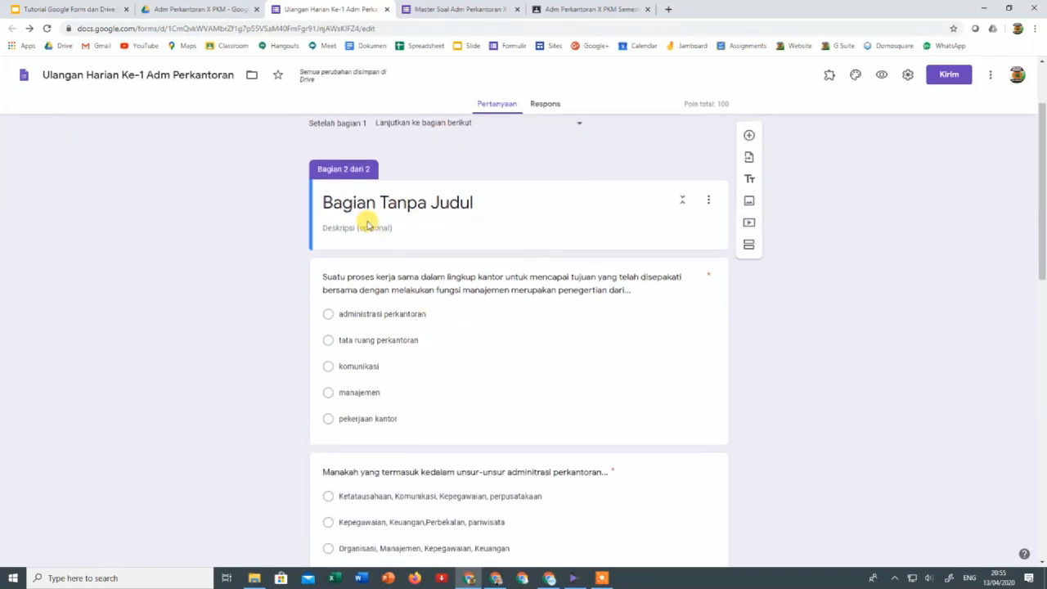
{"action": "scroll", "coordinate": [368, 225], "scroll_direction": "down", "scroll_amount": 6}
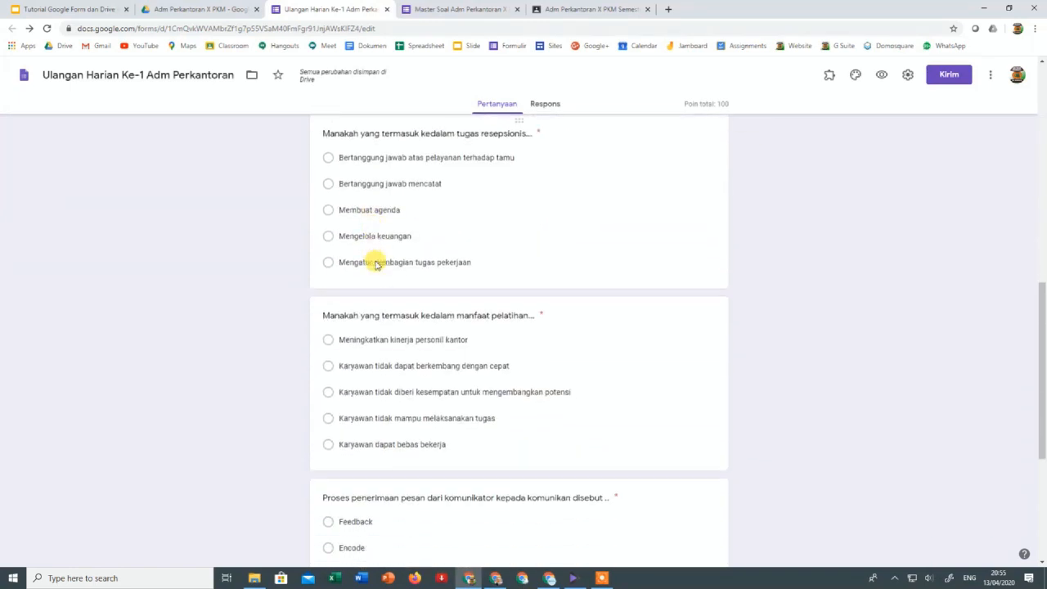
{"action": "scroll", "coordinate": [376, 263], "scroll_direction": "down", "scroll_amount": 3}
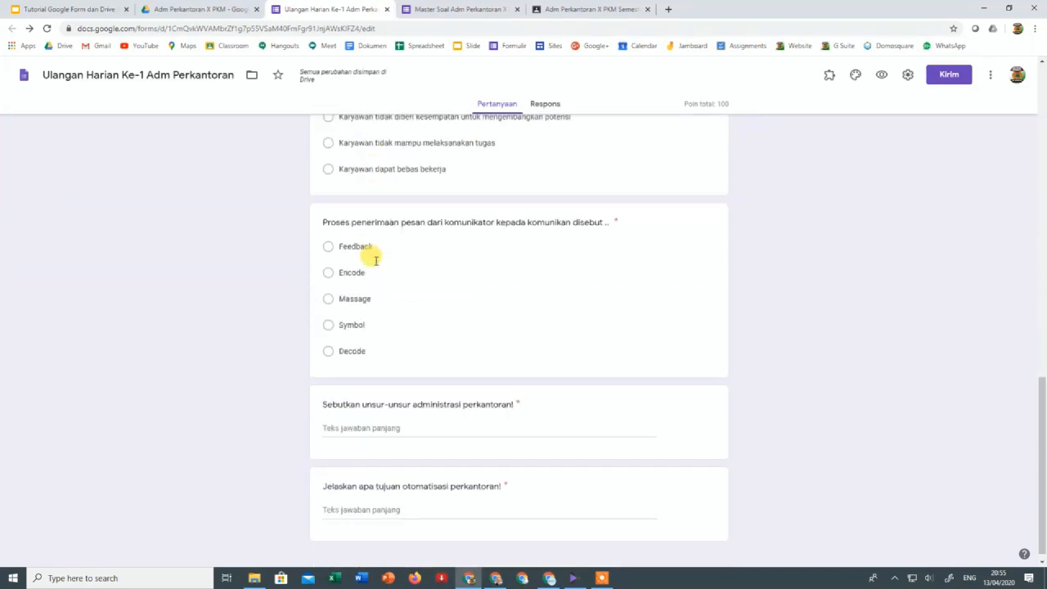
{"action": "left_click", "coordinate": [566, 400]}
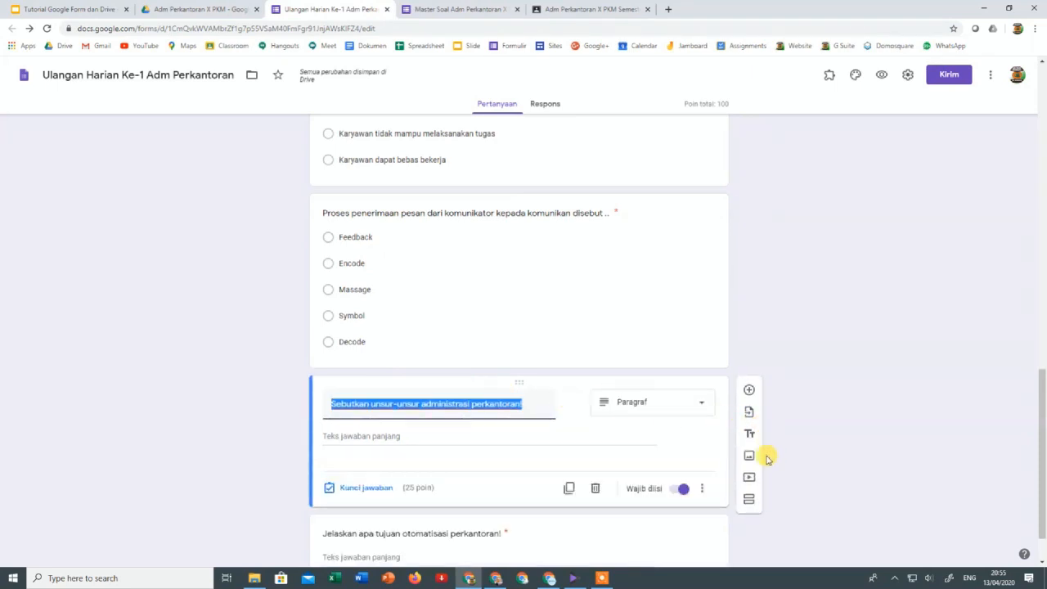
{"action": "left_click", "coordinate": [749, 500]}
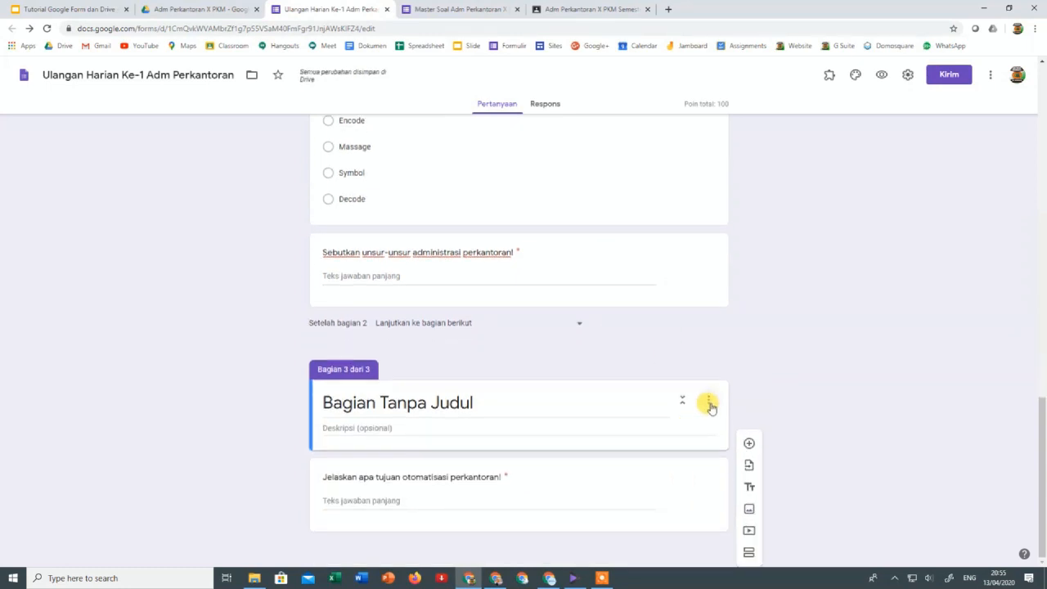
{"action": "left_click", "coordinate": [708, 400]}
{"action": "left_click", "coordinate": [730, 514]}
Add a section after the Proses penerimaan question and title it 'Soal Essay'
{"action": "left_click", "coordinate": [588, 256]}
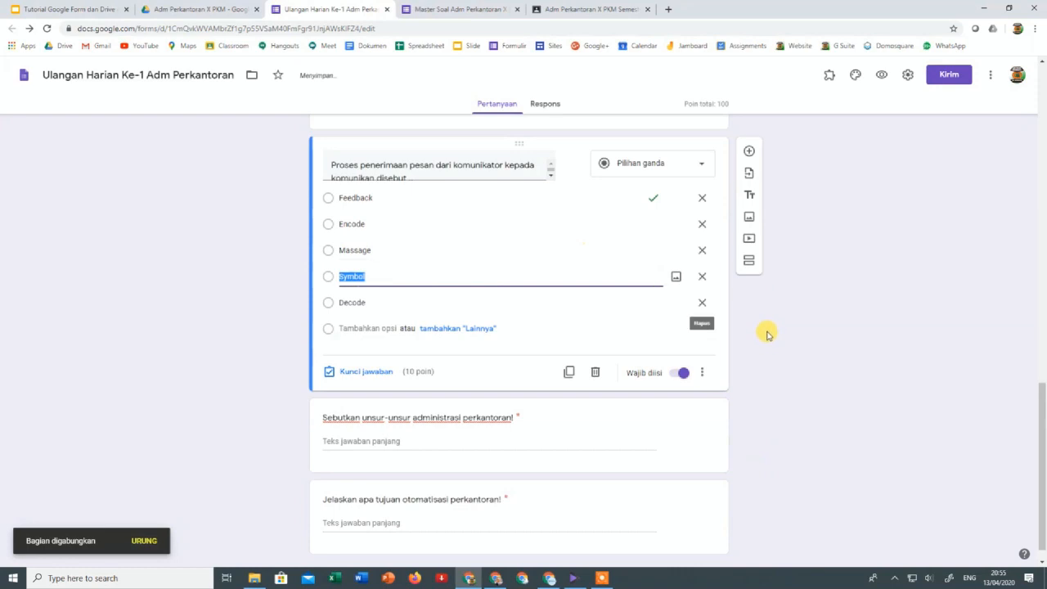
{"action": "left_click", "coordinate": [748, 260]}
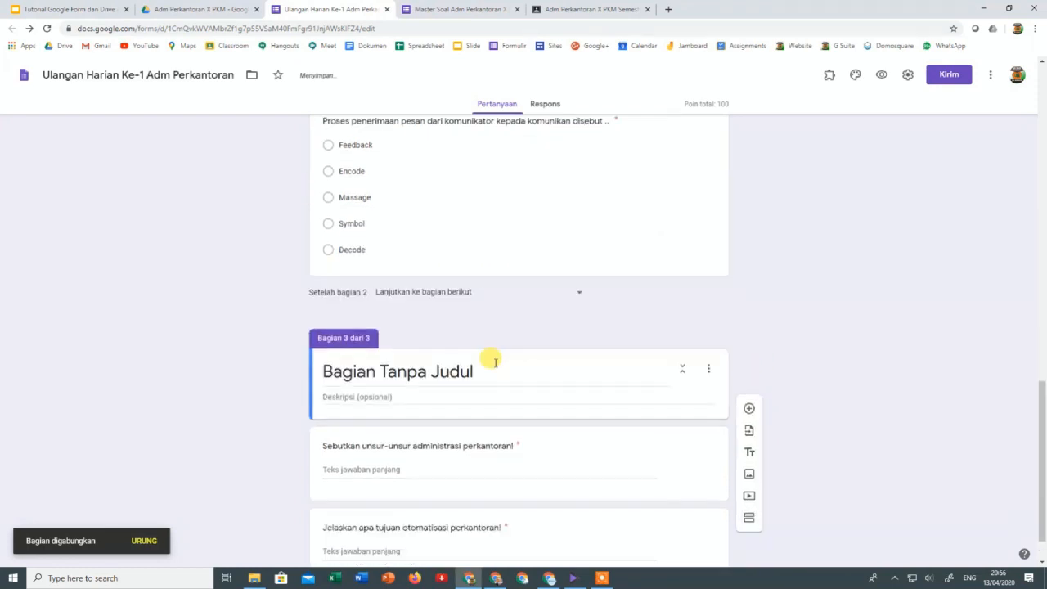
{"action": "left_click", "coordinate": [472, 323]}
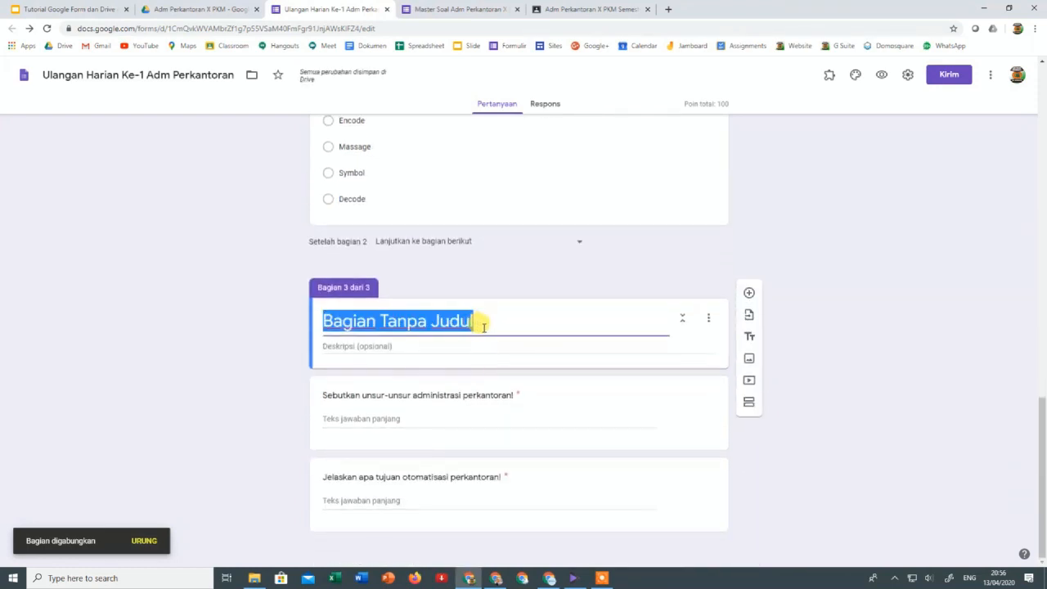
{"action": "type", "text": "Soal"}
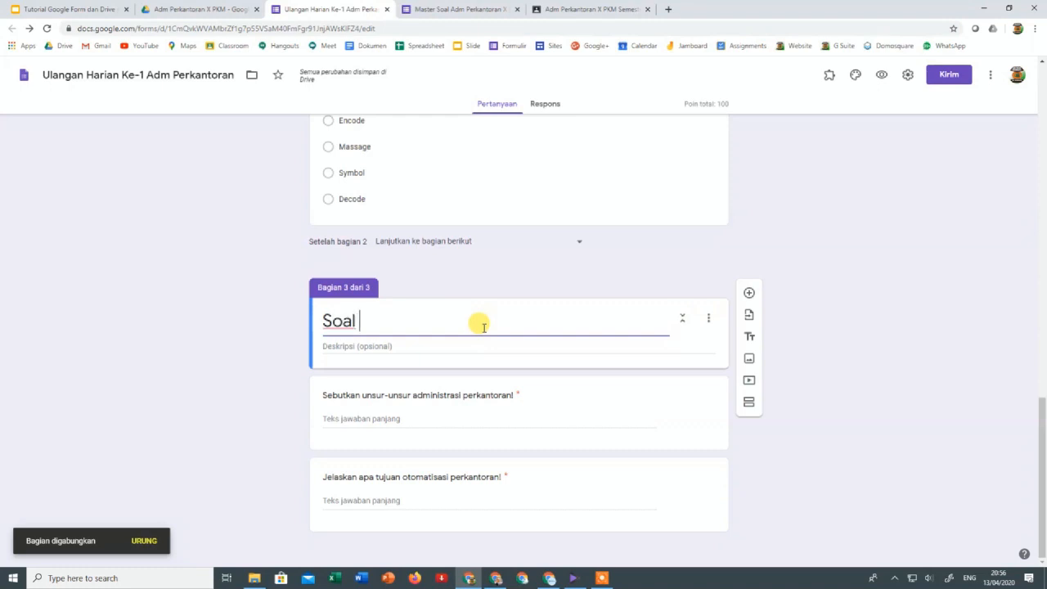
{"action": "type", "text": " Essay"}
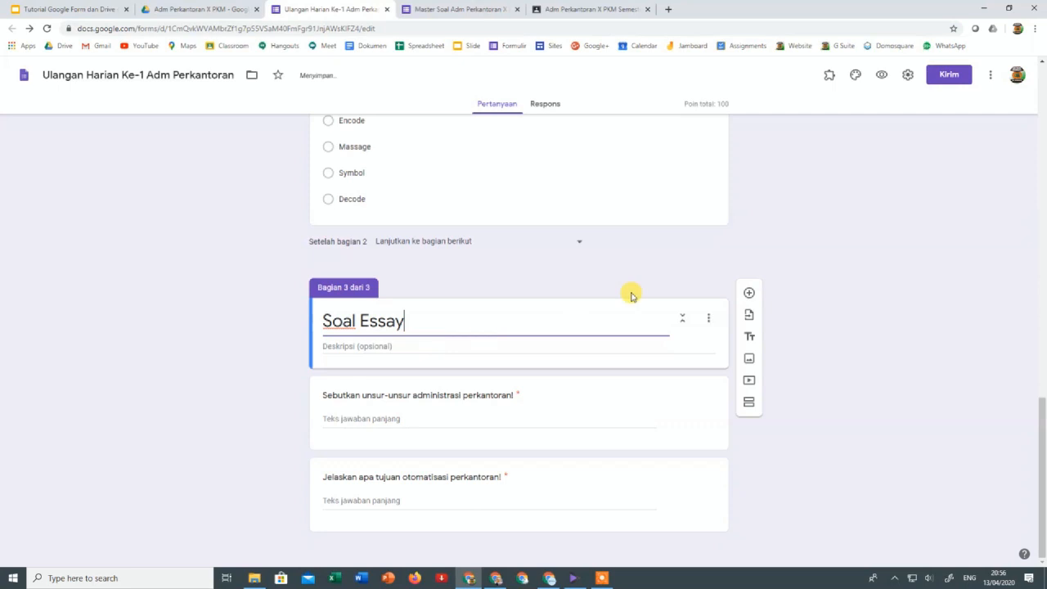
{"action": "scroll", "coordinate": [713, 266], "scroll_direction": "up", "scroll_amount": 2}
{"action": "scroll", "coordinate": [713, 266], "scroll_direction": "up", "scroll_amount": 10}
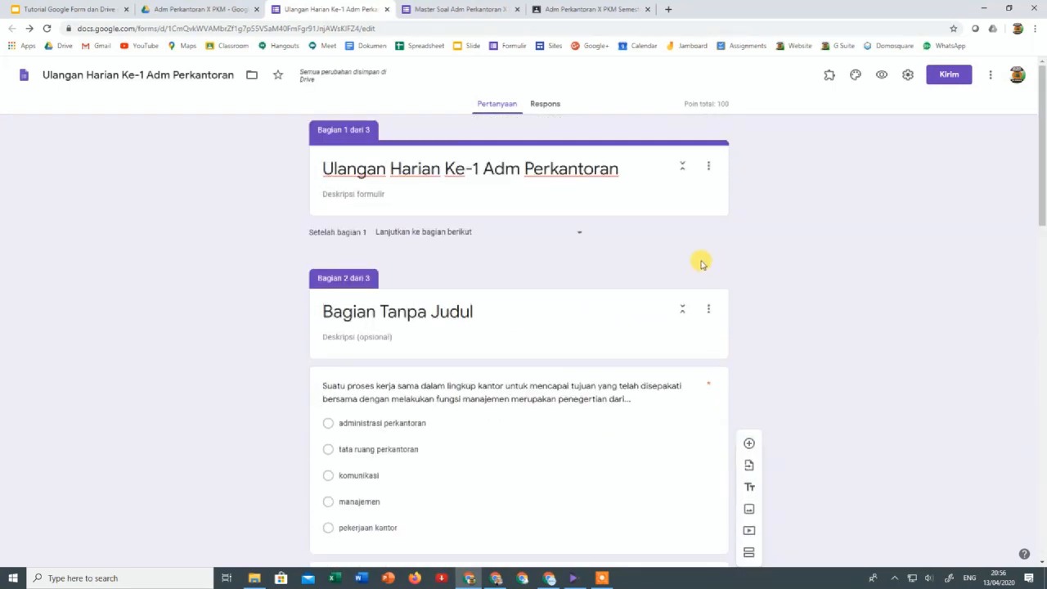
Rename section 2 from Bagian Tanpa Judul to 'Soal Pilihan Ganda' with description 'Pilihlah jawaban yang paling tepat dan benar!'
{"action": "left_click", "coordinate": [364, 309]}
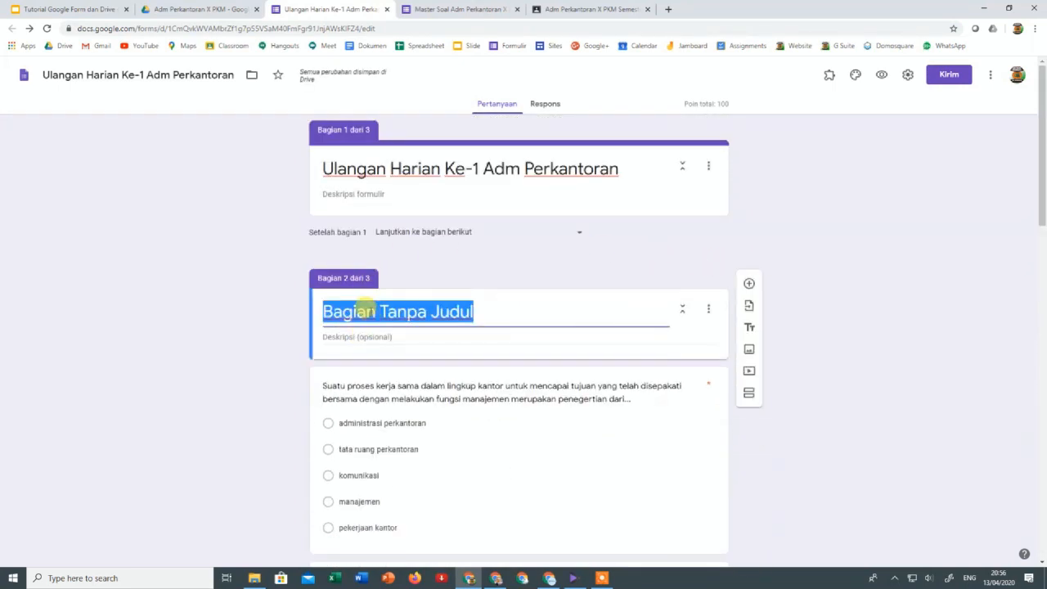
{"action": "type", "text": "Soal Pi"}
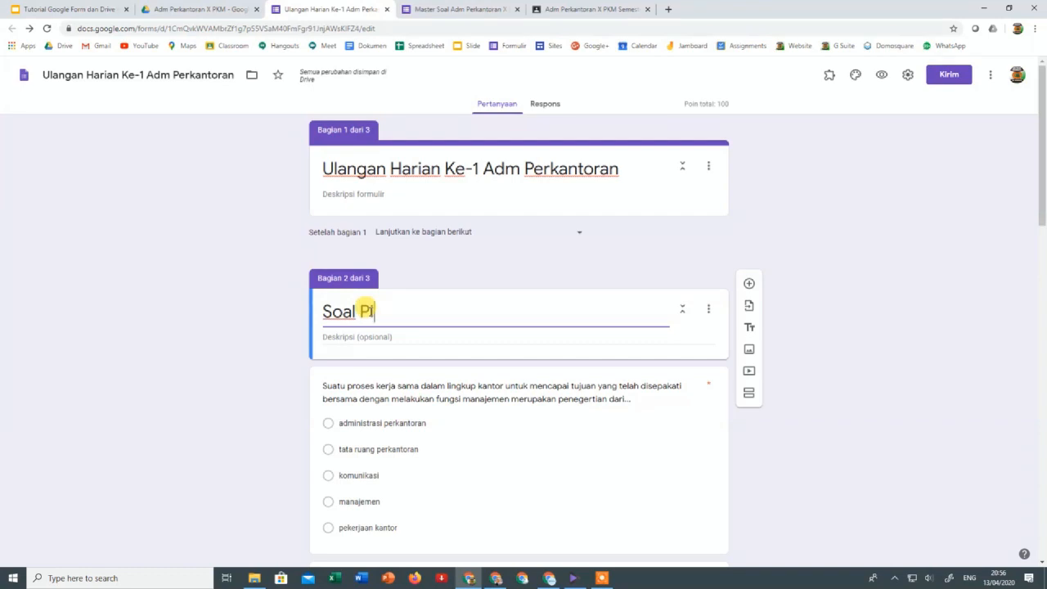
{"action": "type", "text": "lihan Ganda"}
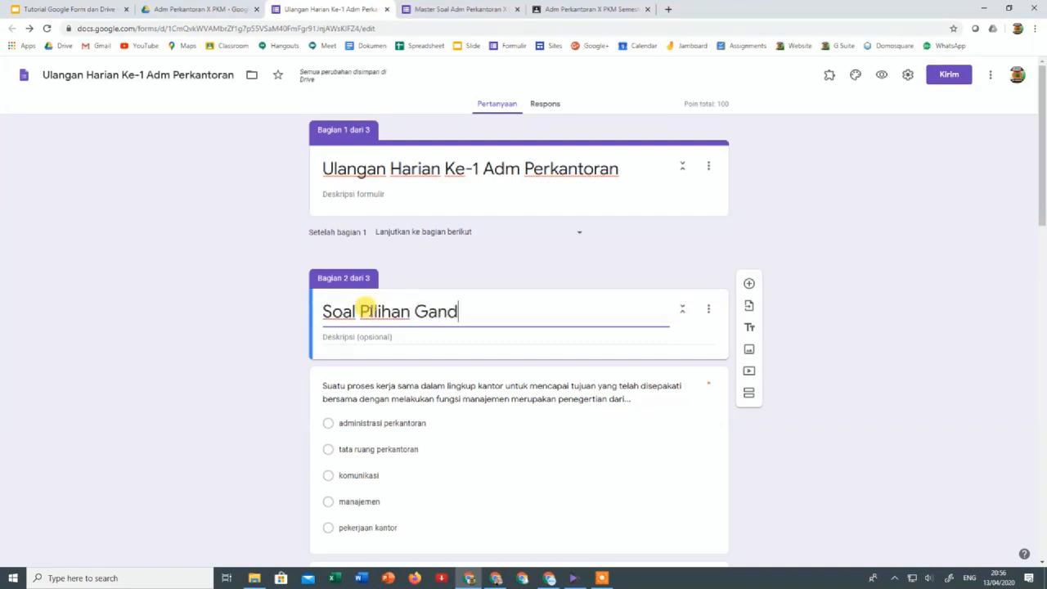
{"action": "left_click", "coordinate": [363, 338]}
{"action": "type", "text": "Pilihan"}
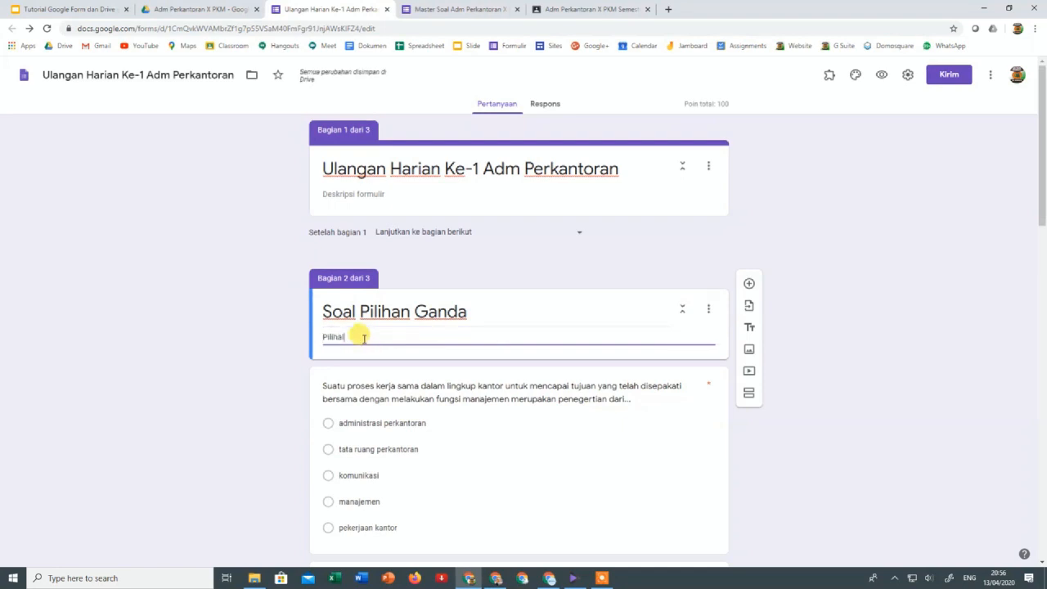
{"action": "type", "text": "h jawaban yang paling tepa"}
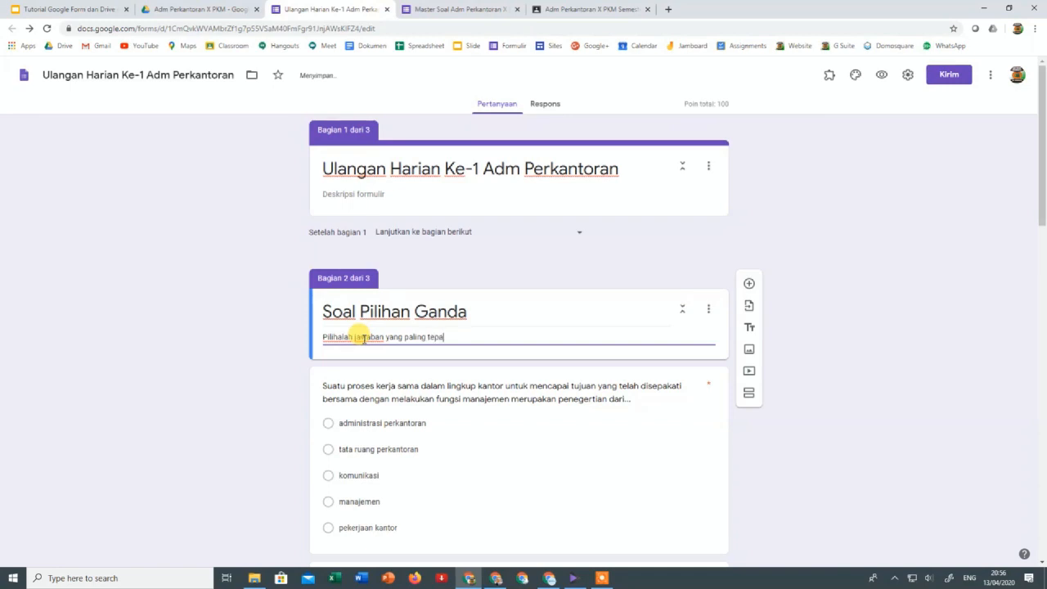
{"action": "type", "text": "n benar"}
{"action": "key", "text": "BackSpace"}
{"action": "key", "text": "BackSpace"}
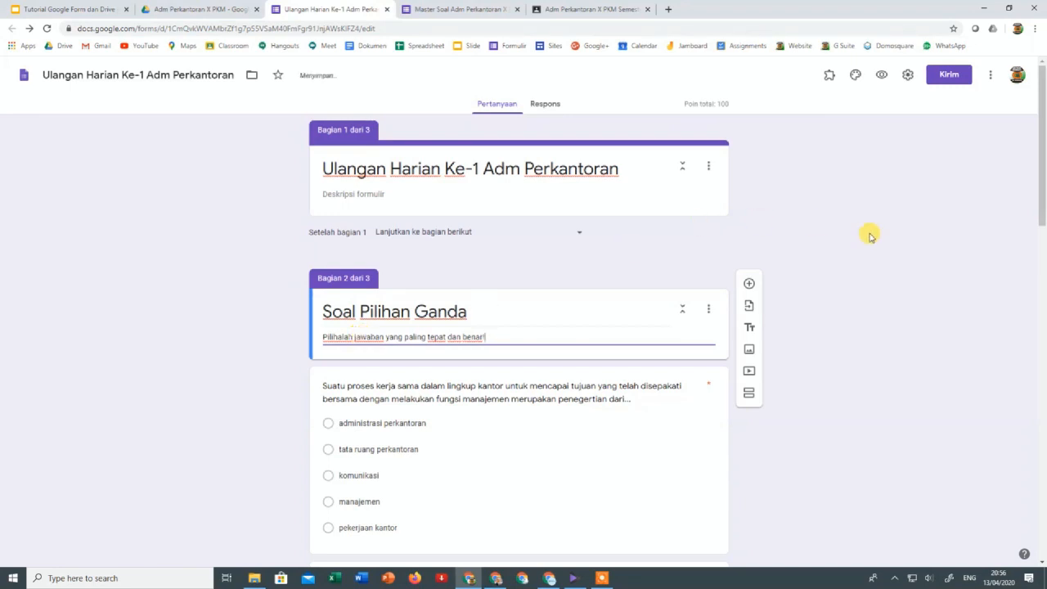
{"action": "left_click", "coordinate": [814, 274]}
{"action": "scroll", "coordinate": [810, 283], "scroll_direction": "down", "scroll_amount": 10}
{"action": "scroll", "coordinate": [810, 283], "scroll_direction": "down", "scroll_amount": 5}
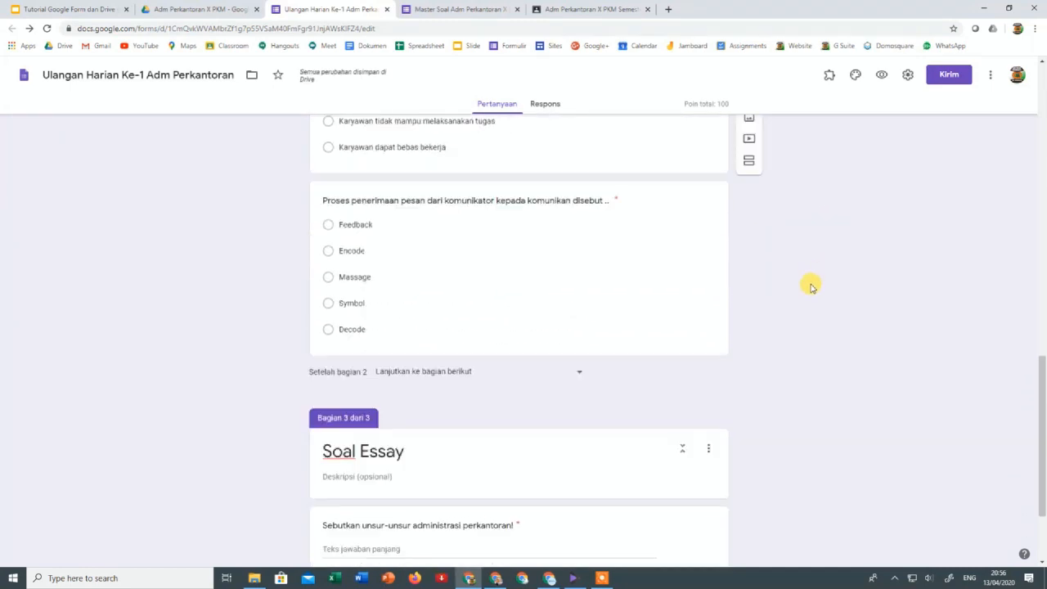
Describe the Soal Essay section as 'Jawablah pertanyaan di bawah dengan baik dan benar!'
{"action": "left_click", "coordinate": [396, 343]}
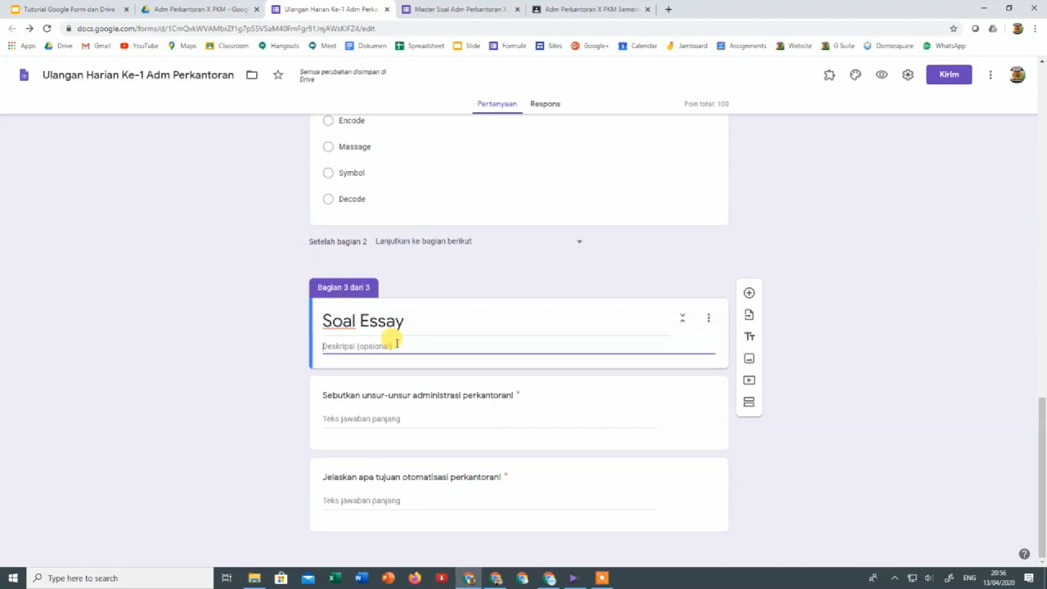
{"action": "type", "text": "Jawablah "}
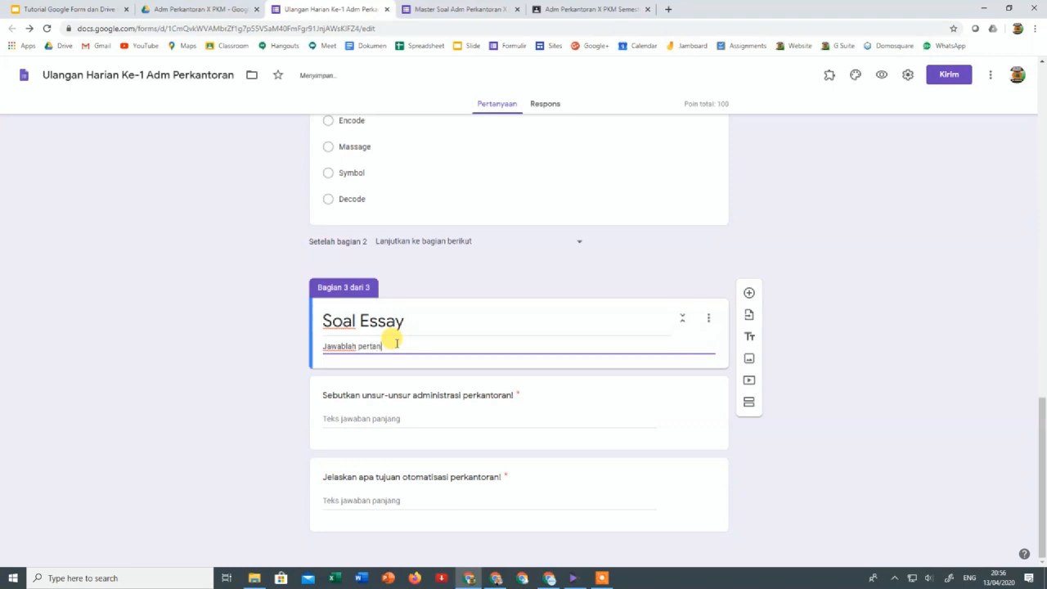
{"action": "type", "text": "pertanyaan di bawah dengan baik dan benas"}
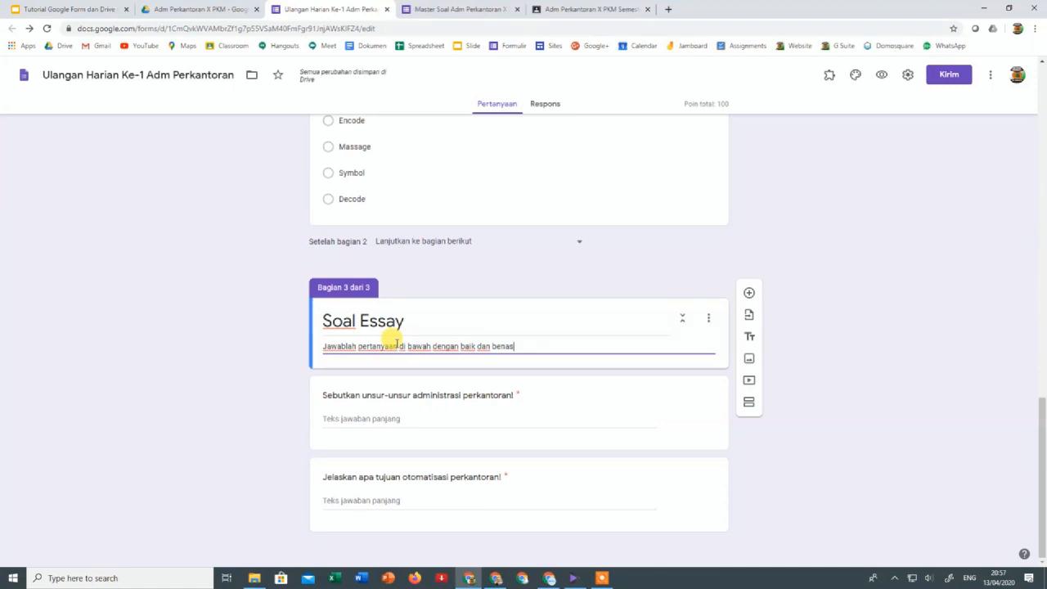
{"action": "key", "text": "BackSpace"}
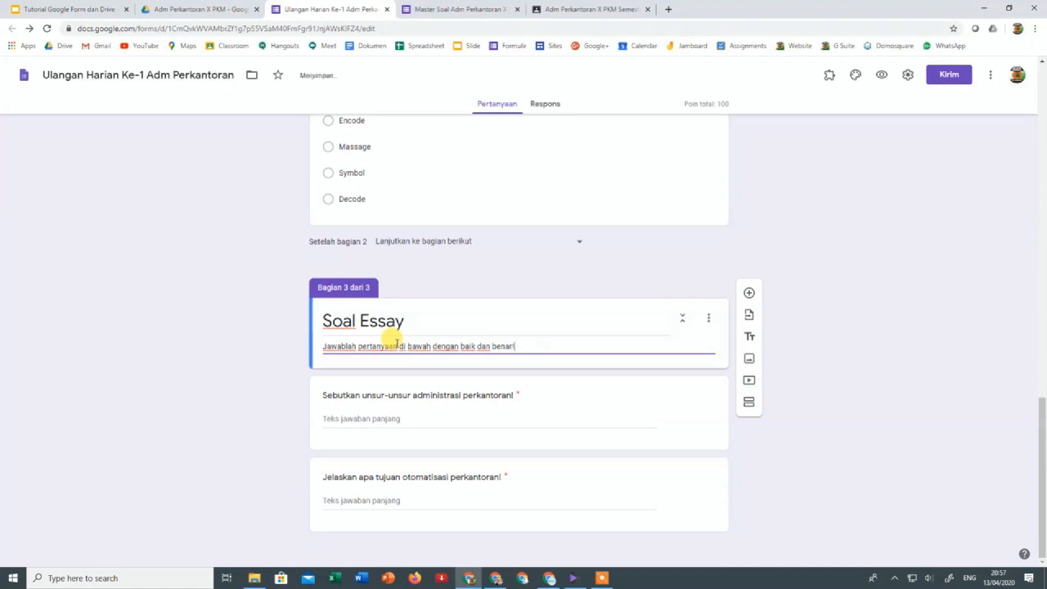
{"action": "left_click", "coordinate": [864, 315]}
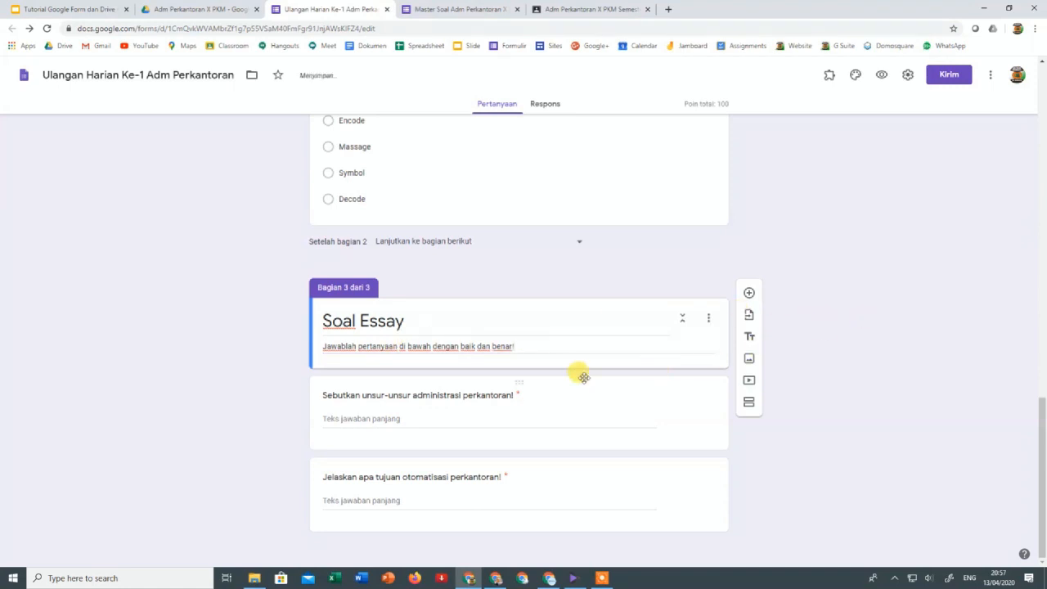
Scroll through the whole quiz to review all three titled sections
{"action": "scroll", "coordinate": [374, 300], "scroll_direction": "up", "scroll_amount": 15}
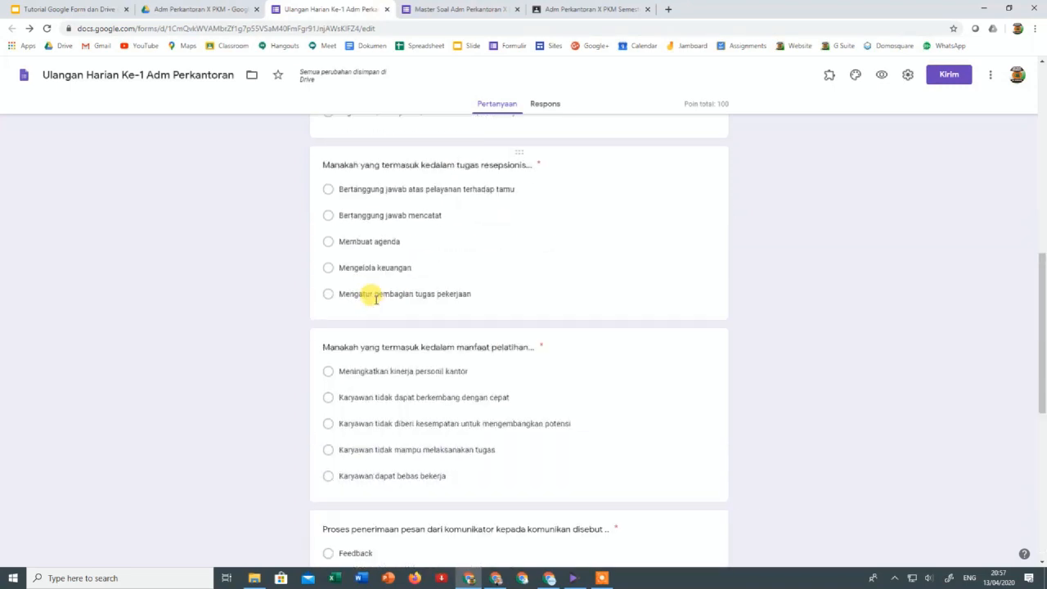
{"action": "scroll", "coordinate": [375, 299], "scroll_direction": "up", "scroll_amount": 3}
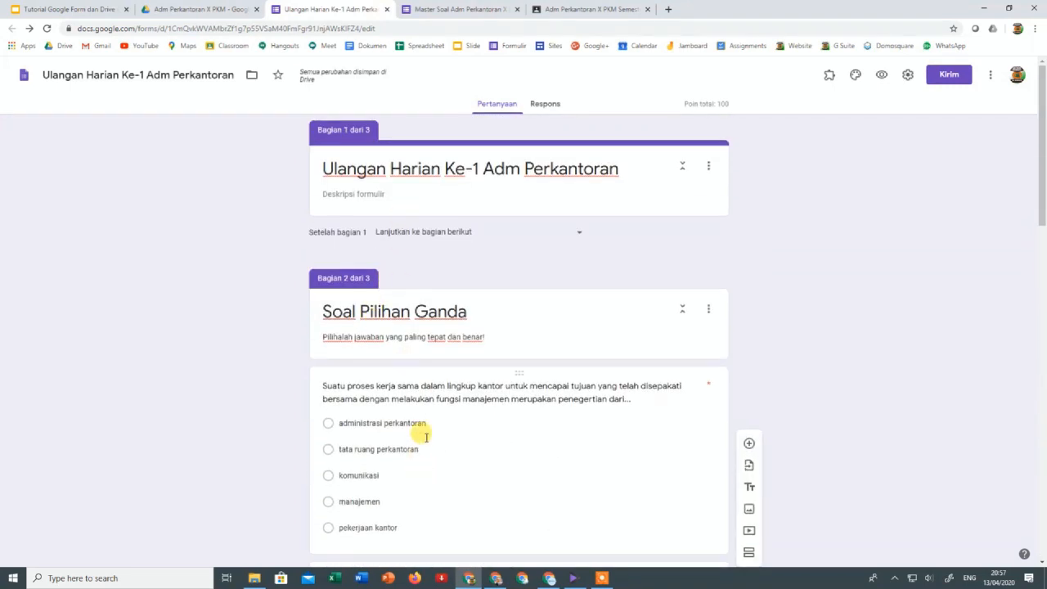
{"action": "scroll", "coordinate": [426, 303], "scroll_direction": "down", "scroll_amount": 10}
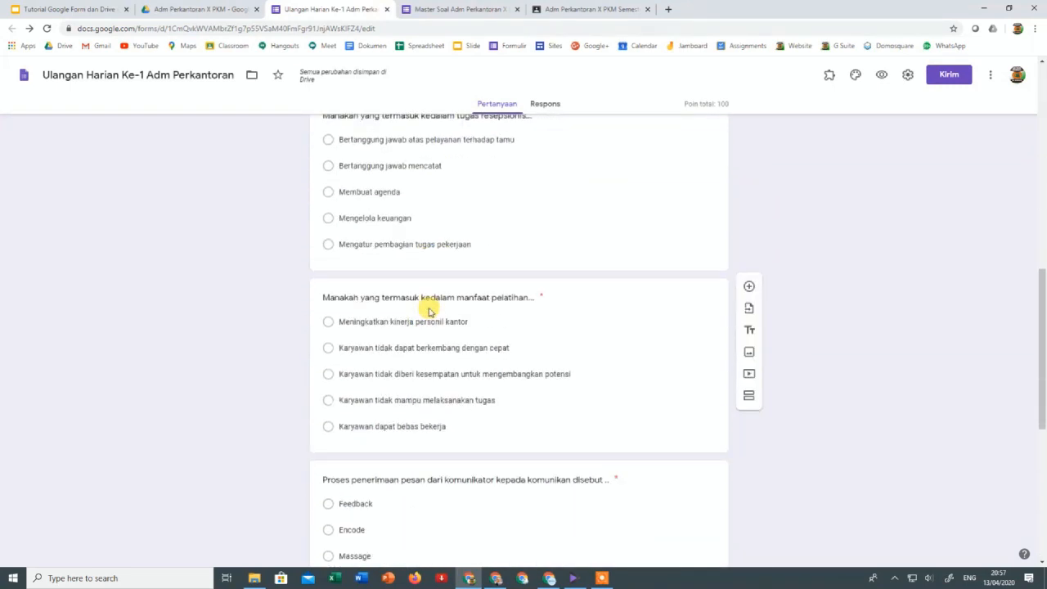
{"action": "scroll", "coordinate": [427, 307], "scroll_direction": "down", "scroll_amount": 2}
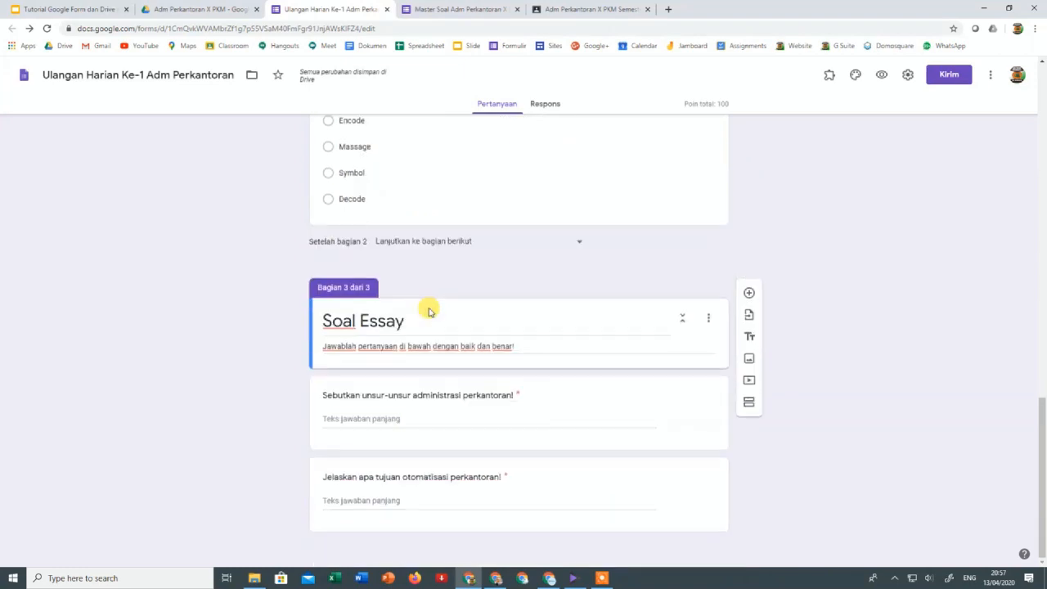
{"action": "scroll", "coordinate": [429, 311], "scroll_direction": "up", "scroll_amount": 15}
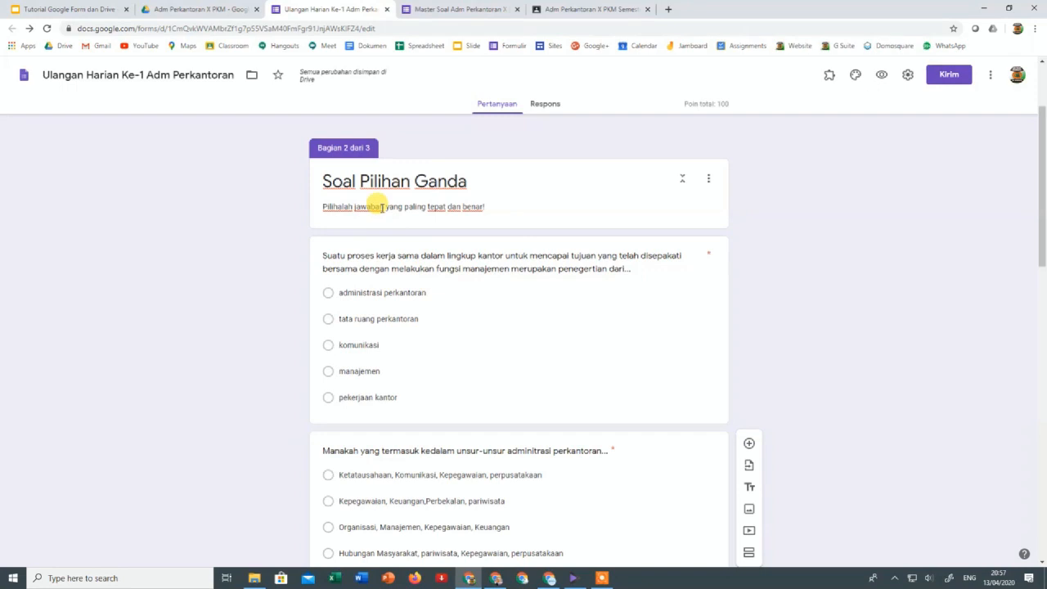
{"action": "scroll", "coordinate": [378, 206], "scroll_direction": "down", "scroll_amount": 4}
{"action": "scroll", "coordinate": [397, 199], "scroll_direction": "up", "scroll_amount": 5}
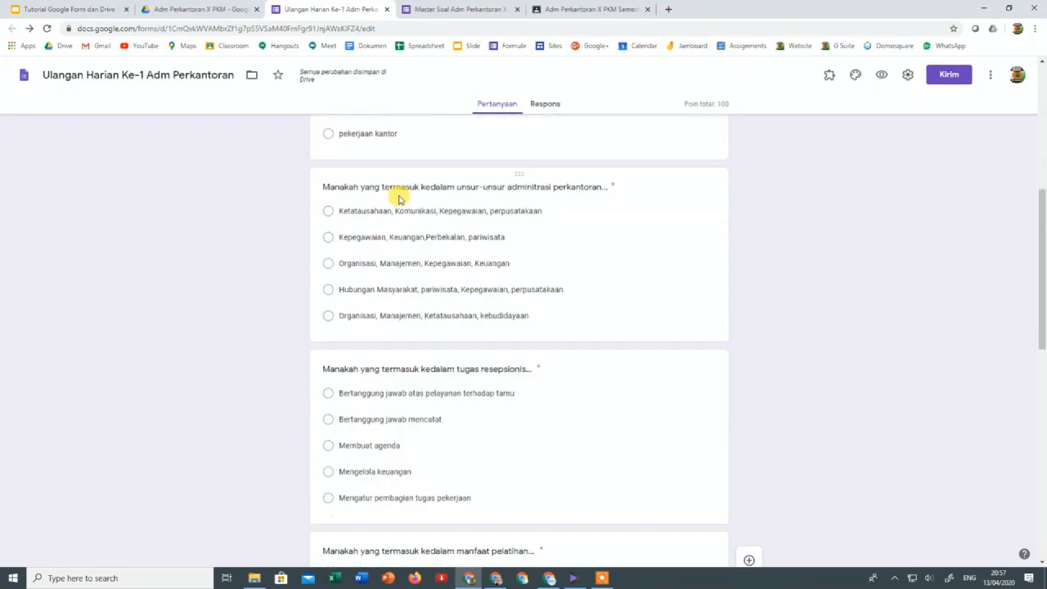
{"action": "scroll", "coordinate": [441, 252], "scroll_direction": "up", "scroll_amount": 1}
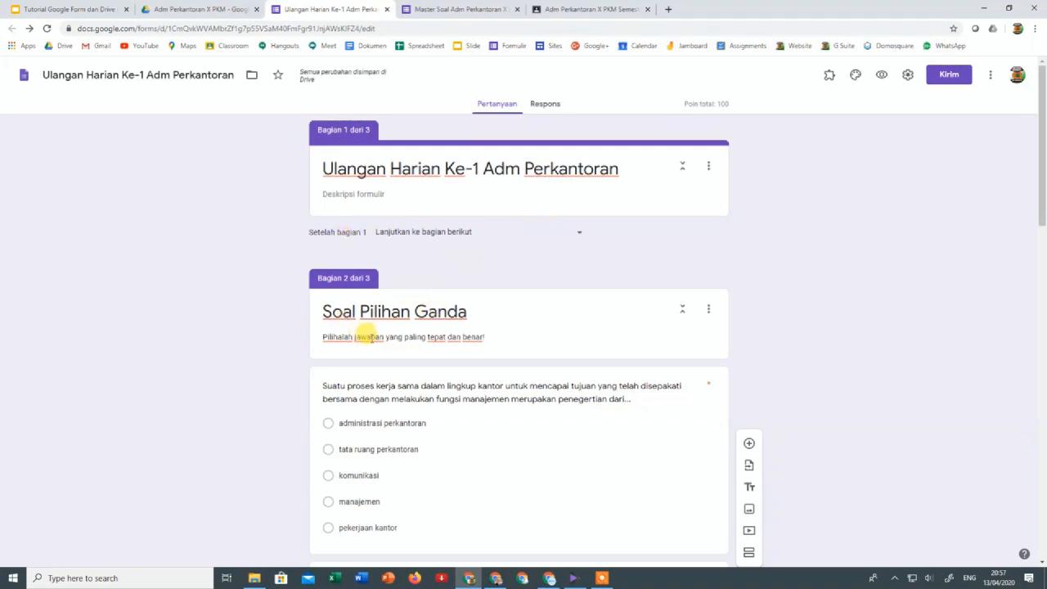
{"action": "scroll", "coordinate": [368, 335], "scroll_direction": "down", "scroll_amount": 1}
{"action": "scroll", "coordinate": [369, 336], "scroll_direction": "down", "scroll_amount": 15}
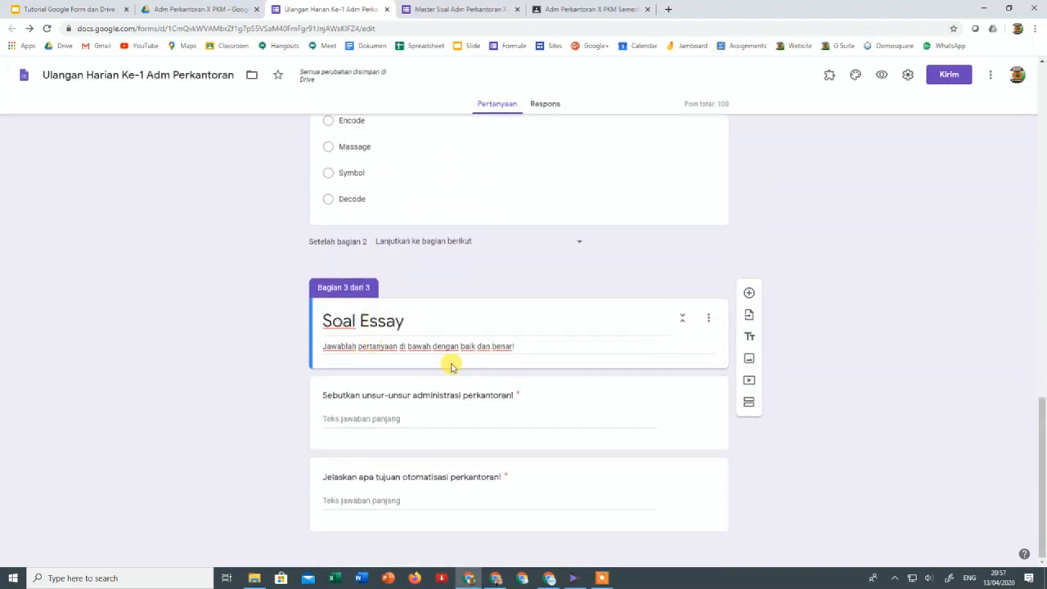
{"action": "scroll", "coordinate": [451, 365], "scroll_direction": "up", "scroll_amount": 15}
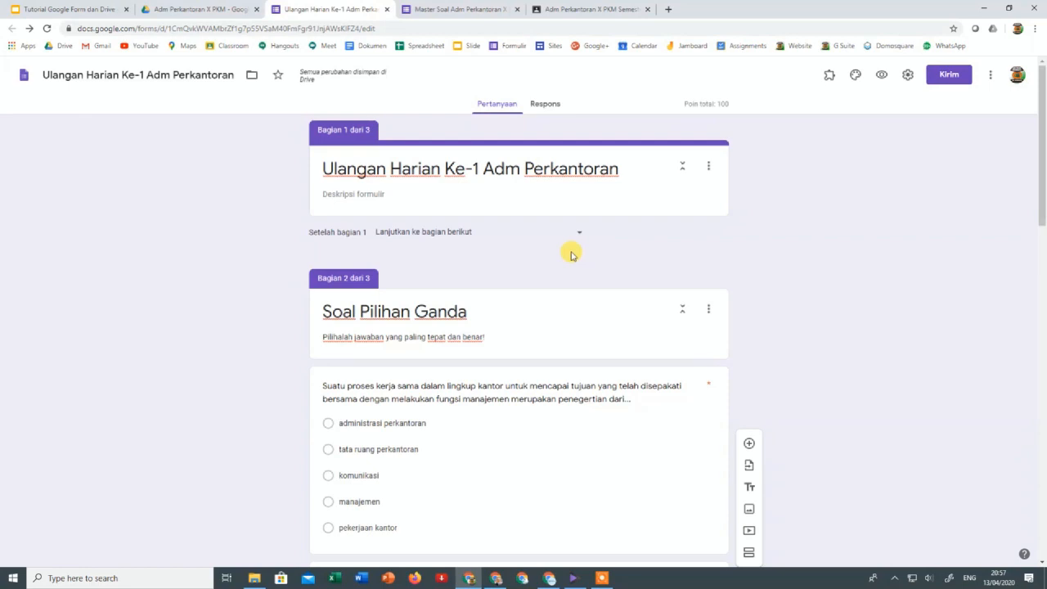
Add a required short-answer 'Nama Siswa' question to section 1, followed by a blank question
{"action": "left_click", "coordinate": [669, 193]}
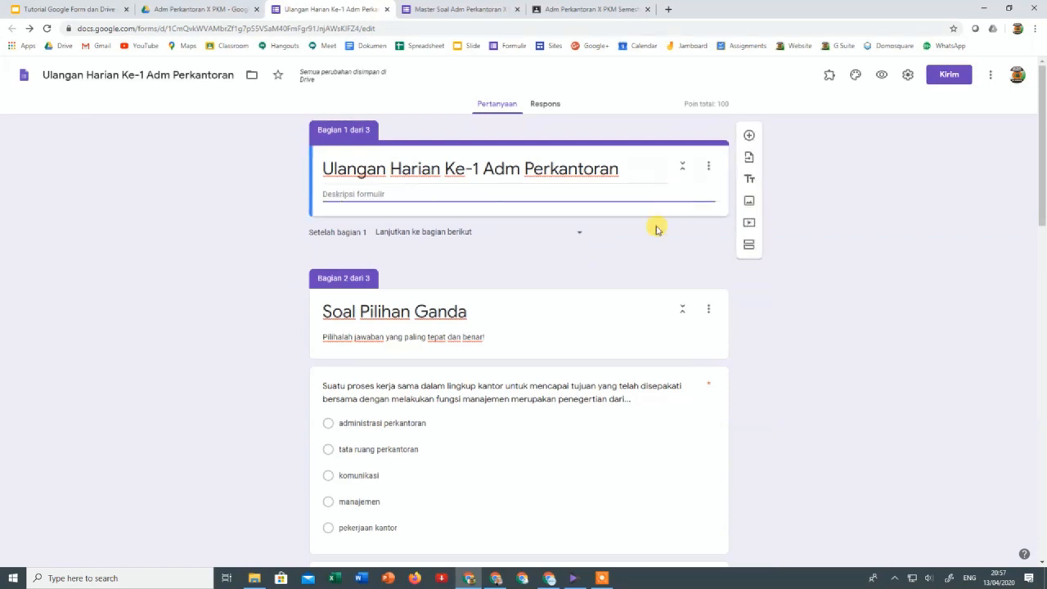
{"action": "left_click", "coordinate": [748, 136]}
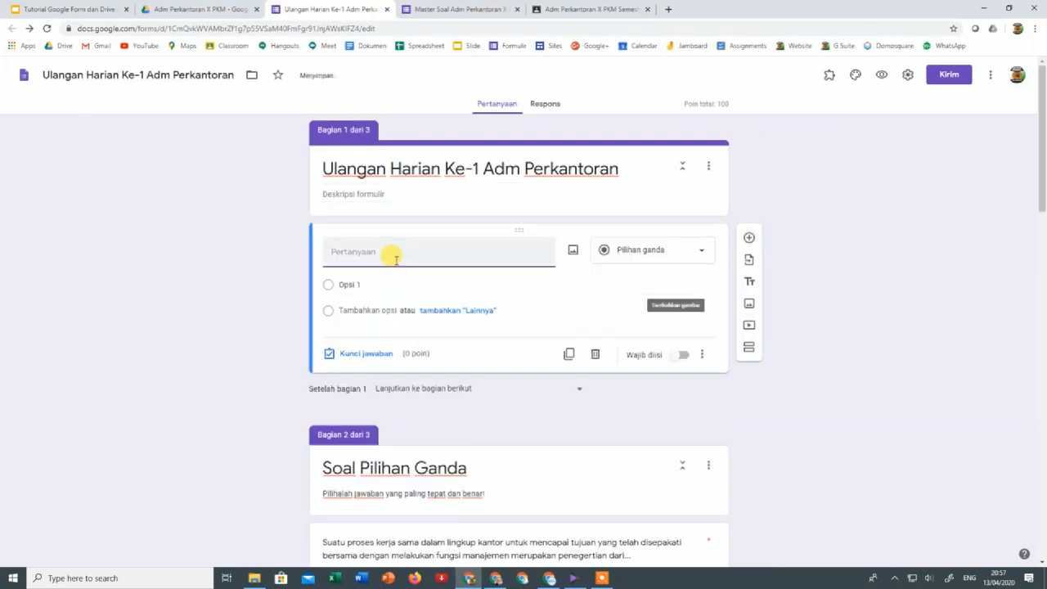
{"action": "type", "text": "Nama"}
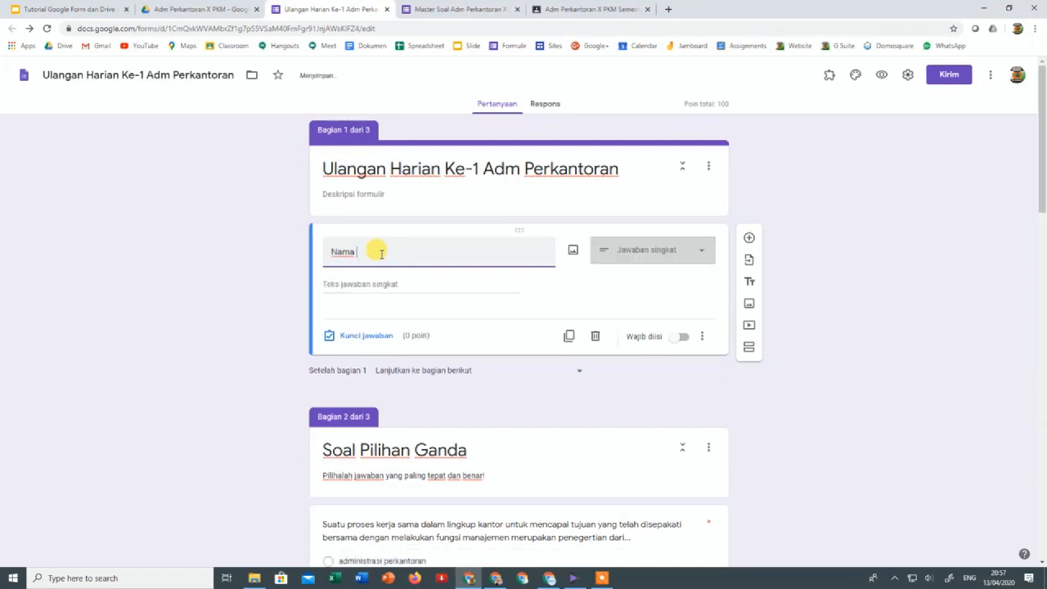
{"action": "type", "text": " Sisw"}
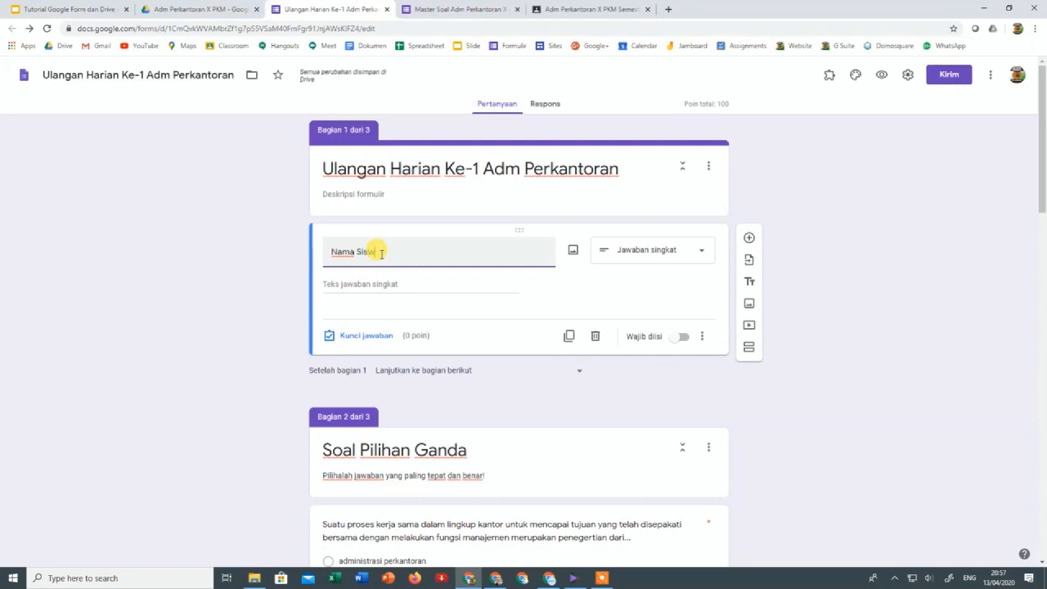
{"action": "type", "text": "a"}
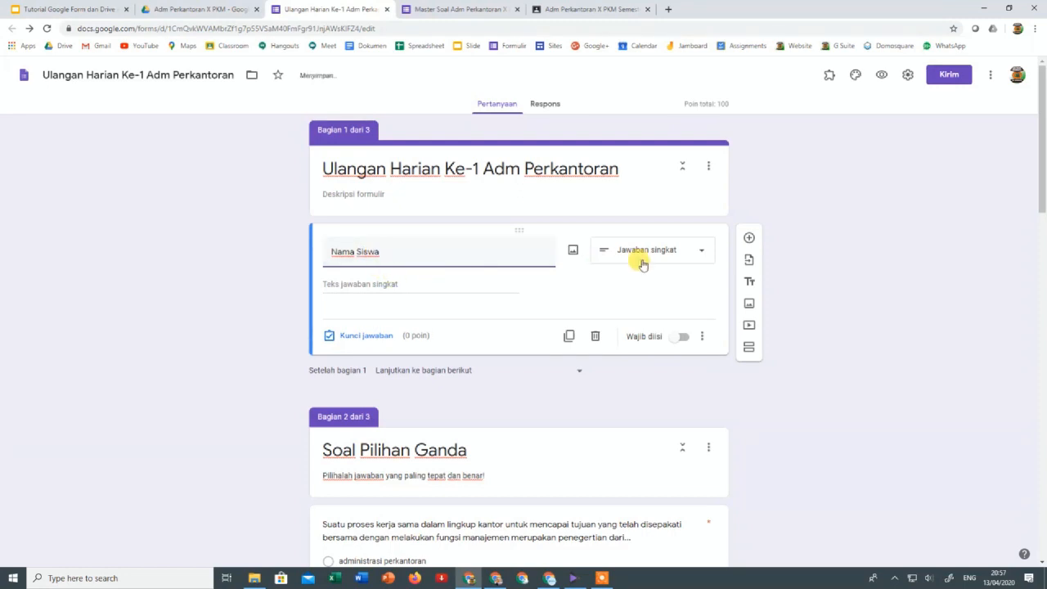
{"action": "left_click", "coordinate": [678, 337]}
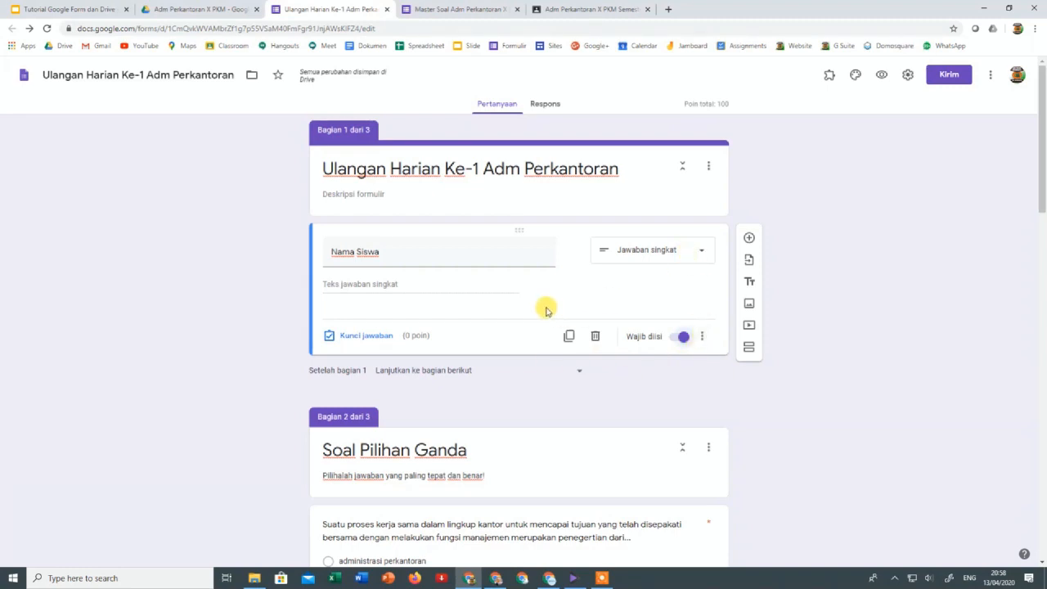
{"action": "left_click", "coordinate": [748, 237]}
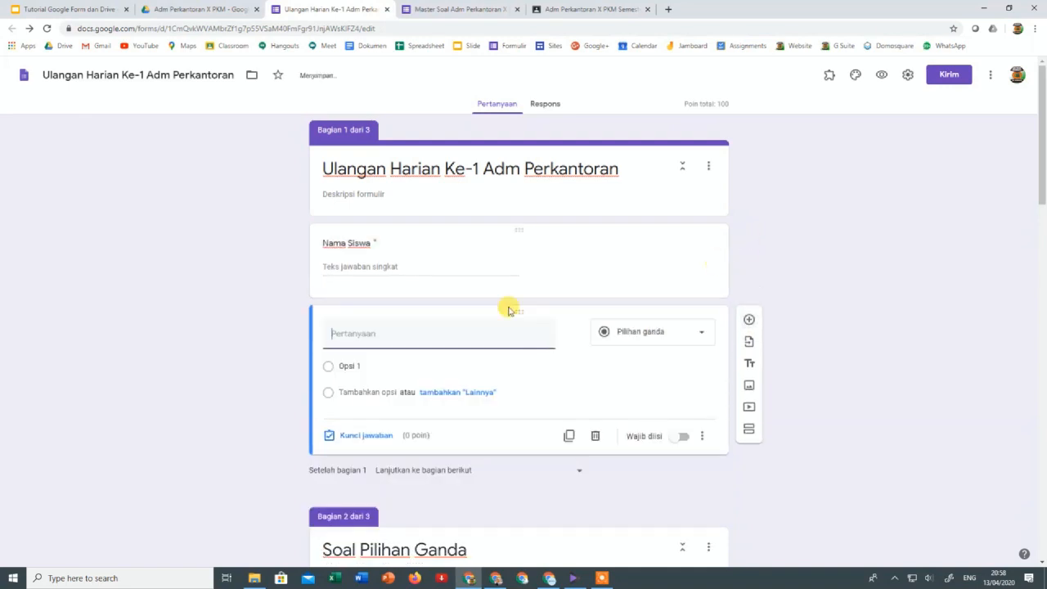
Title the question 'Kelas' and make it a required drop-down with X PKM, XI PKM, XII PKM
{"action": "type", "text": "Kelas"}
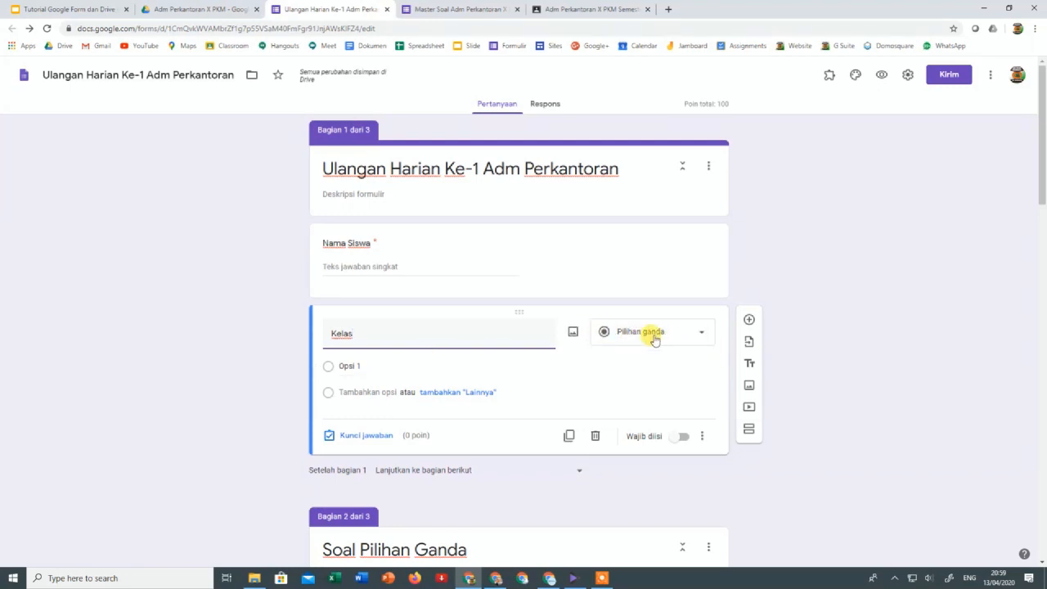
{"action": "left_click", "coordinate": [696, 332]}
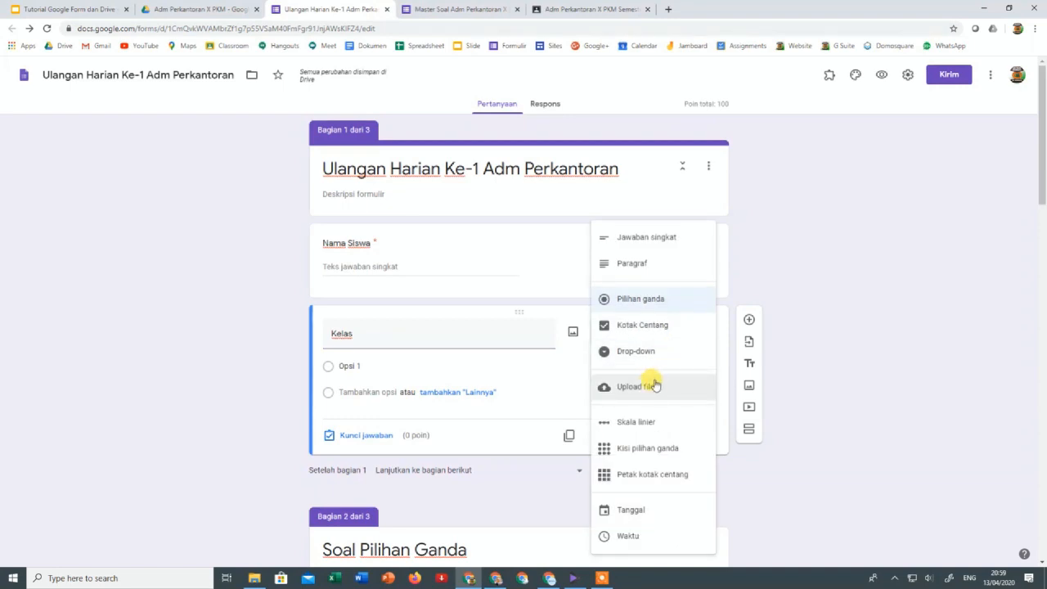
{"action": "left_click", "coordinate": [630, 359]}
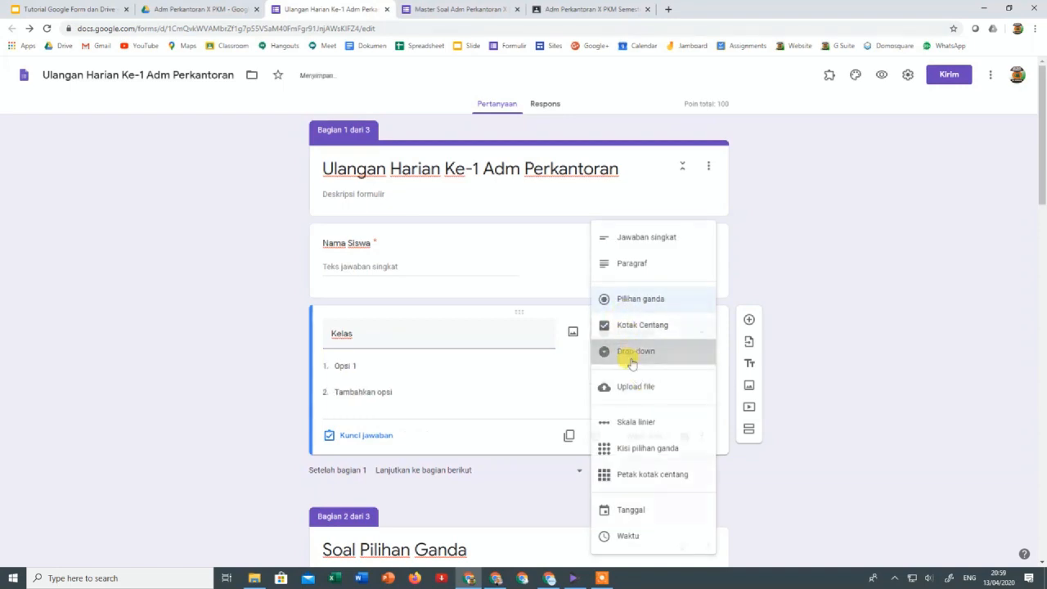
{"action": "left_click", "coordinate": [396, 367]}
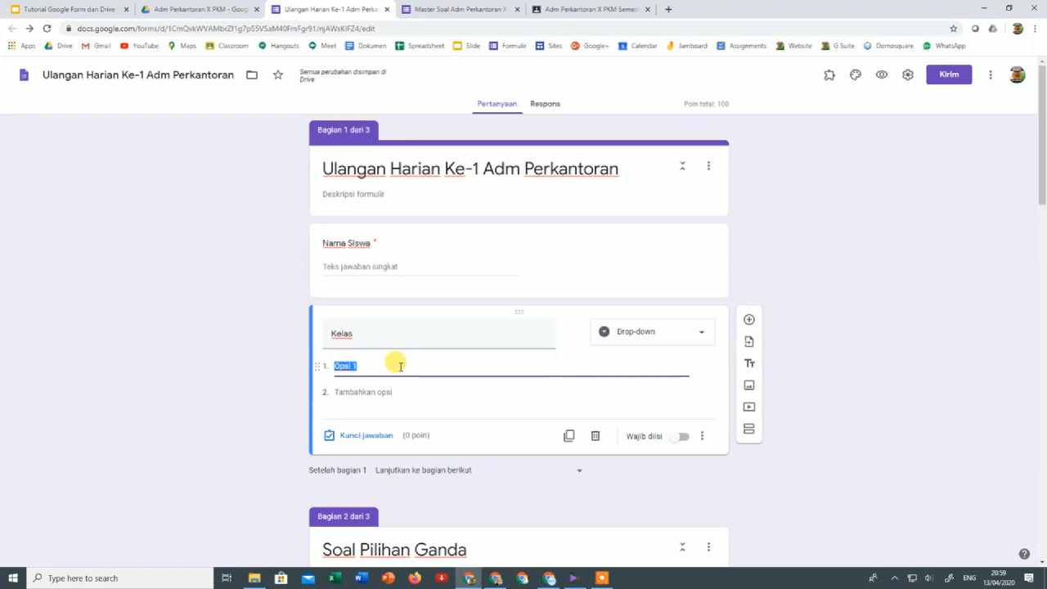
{"action": "type", "text": "X PKM"}
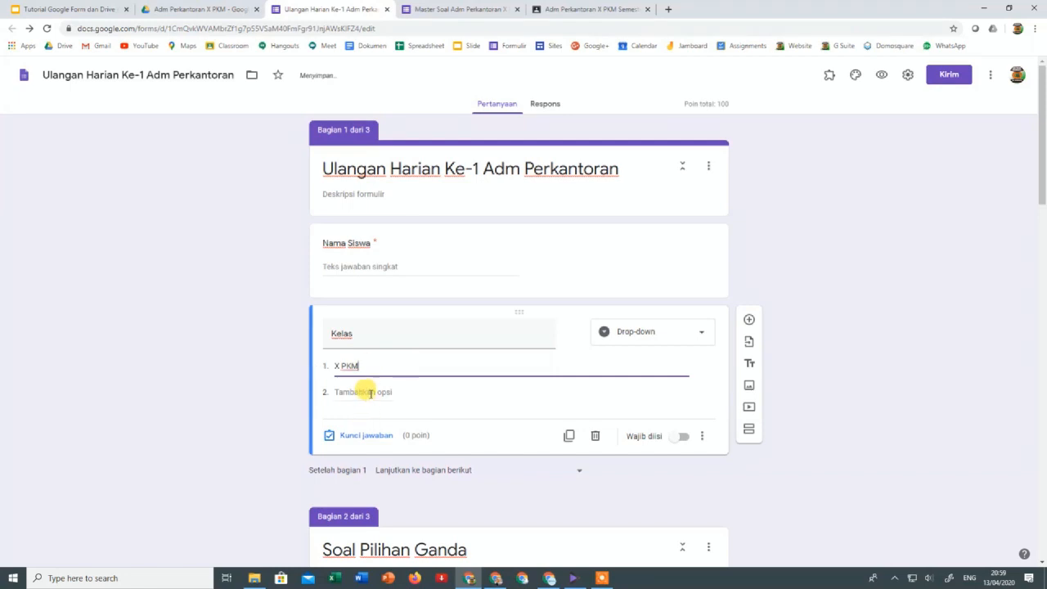
{"action": "left_click", "coordinate": [369, 392]}
{"action": "type", "text": "XI"}
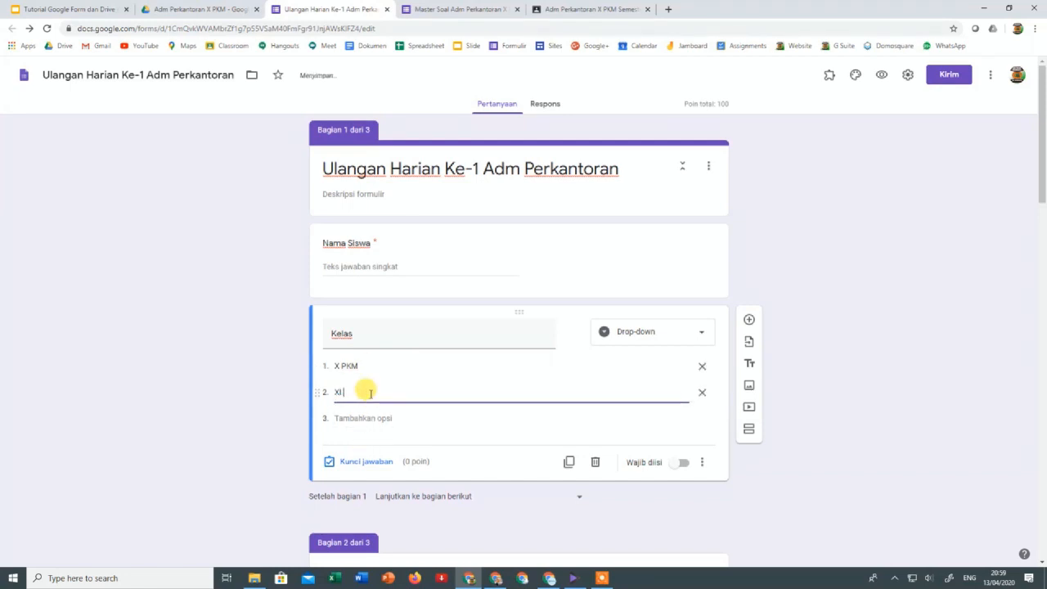
{"action": "type", "text": " PKM"}
{"action": "left_click", "coordinate": [387, 415]}
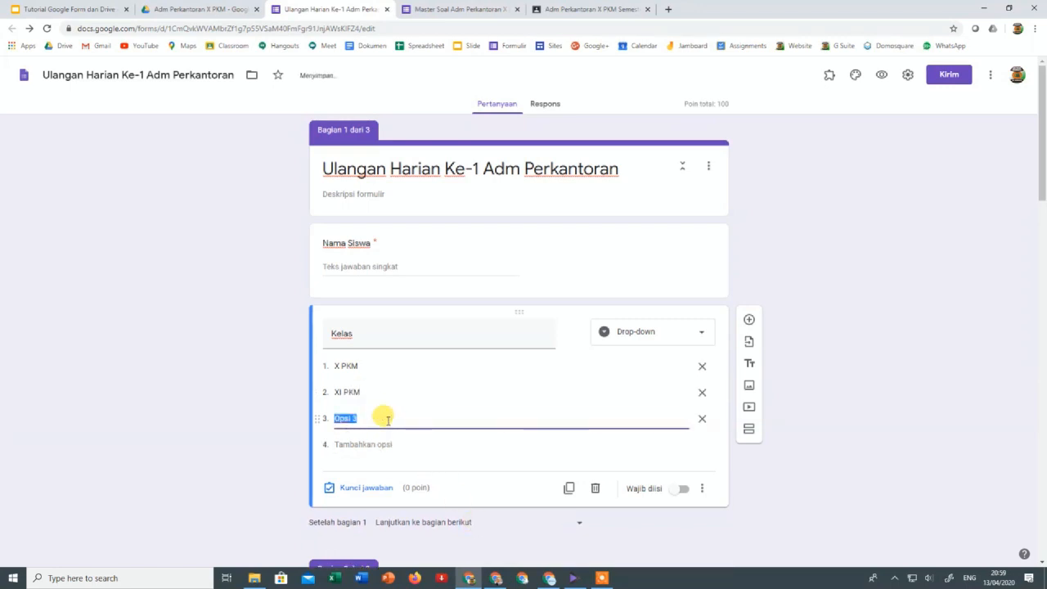
{"action": "type", "text": "XII "}
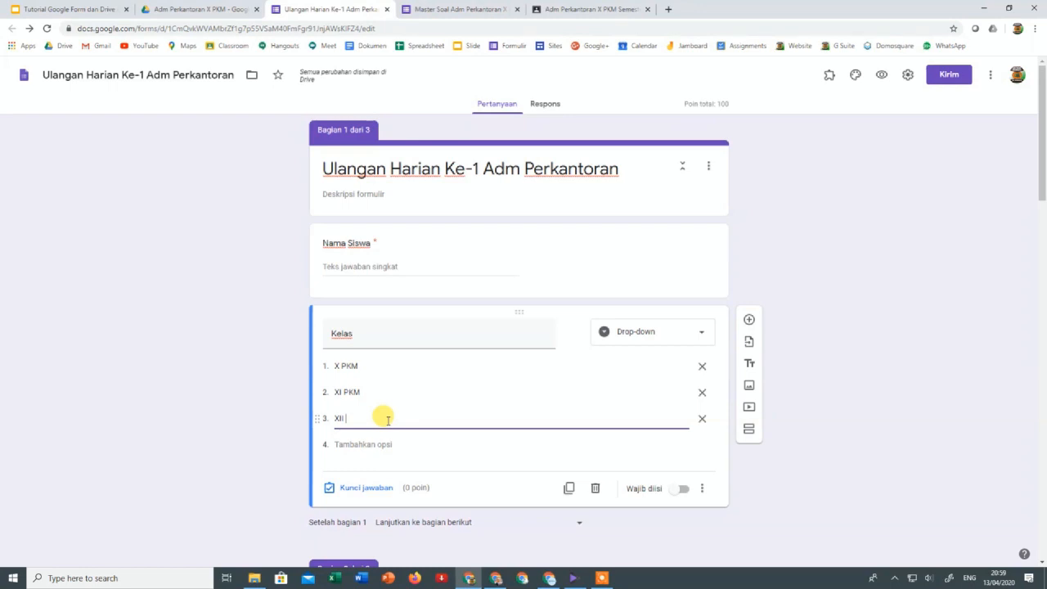
{"action": "type", "text": "PKM"}
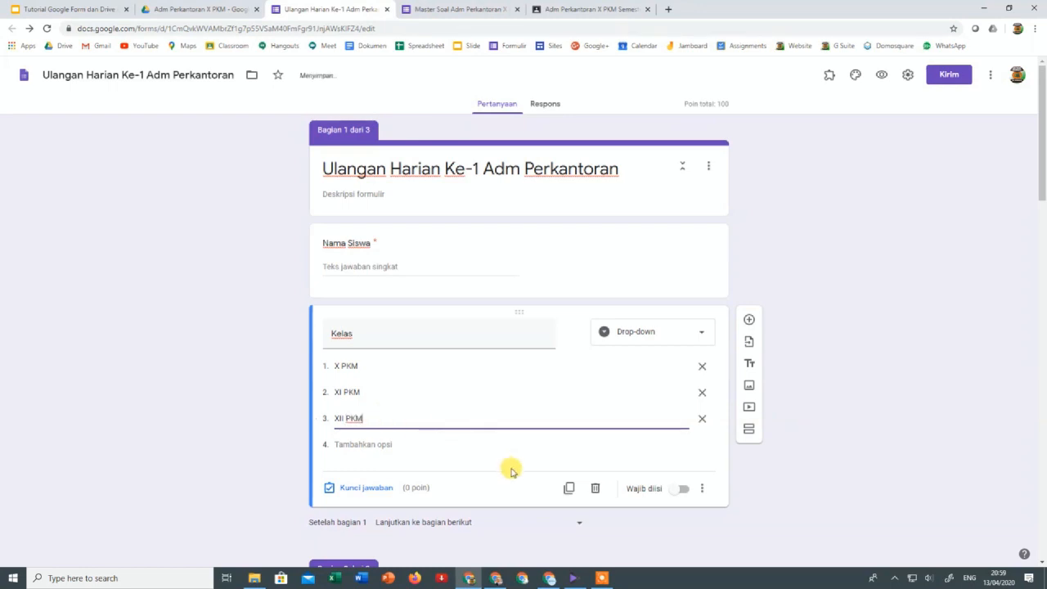
{"action": "left_click", "coordinate": [681, 488]}
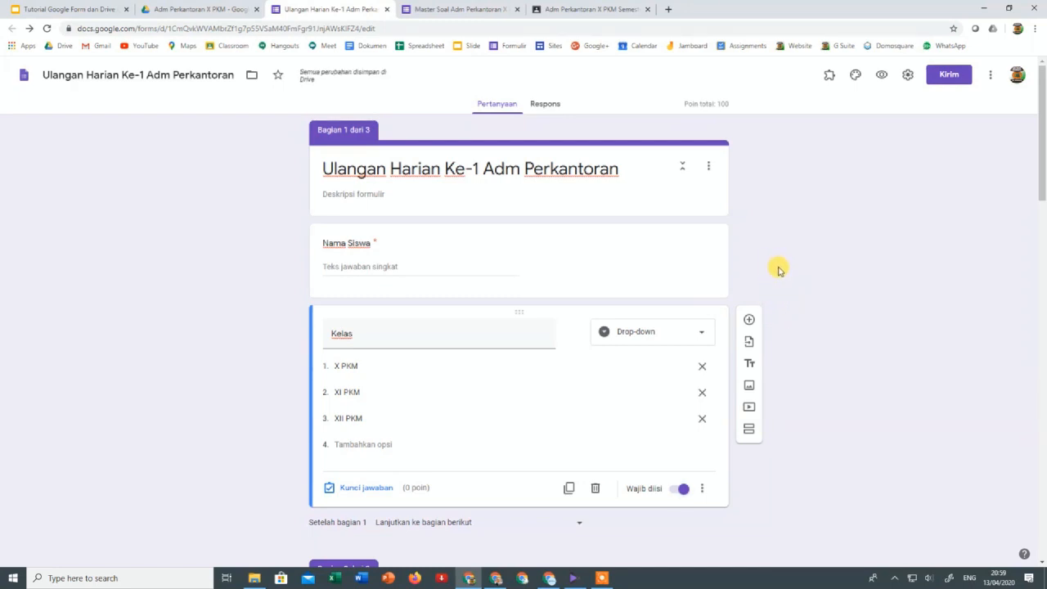
Add a new blank question below the Kelas drop-down
{"action": "scroll", "coordinate": [759, 358], "scroll_direction": "down", "scroll_amount": 2}
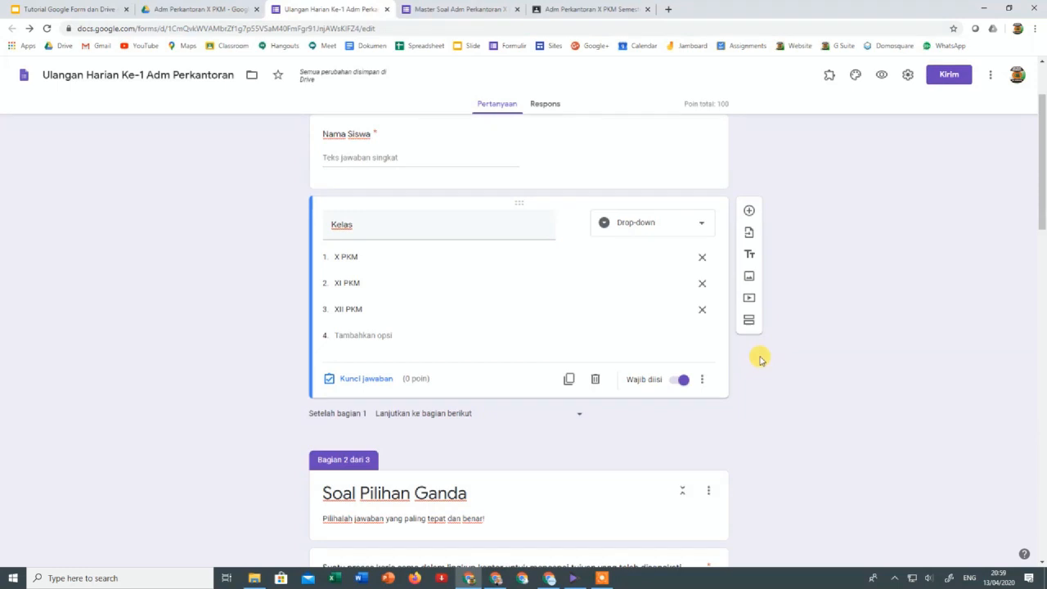
{"action": "scroll", "coordinate": [759, 358], "scroll_direction": "up", "scroll_amount": 2}
{"action": "scroll", "coordinate": [759, 358], "scroll_direction": "down", "scroll_amount": 2}
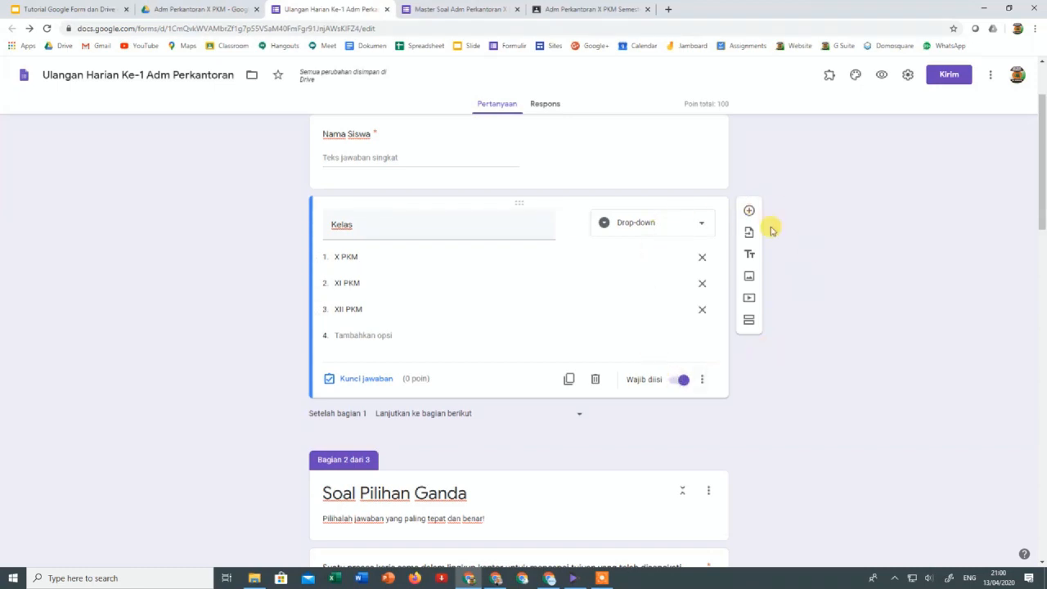
{"action": "left_click", "coordinate": [748, 210]}
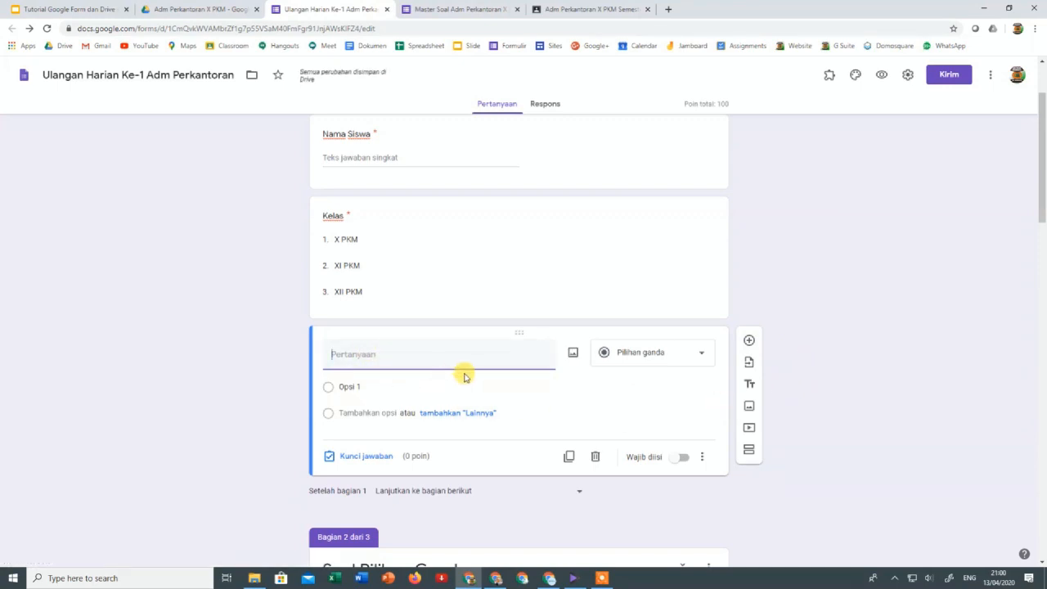
Title the question 'Token' and validate that answers contain the exam token code
{"action": "type", "text": "Token"}
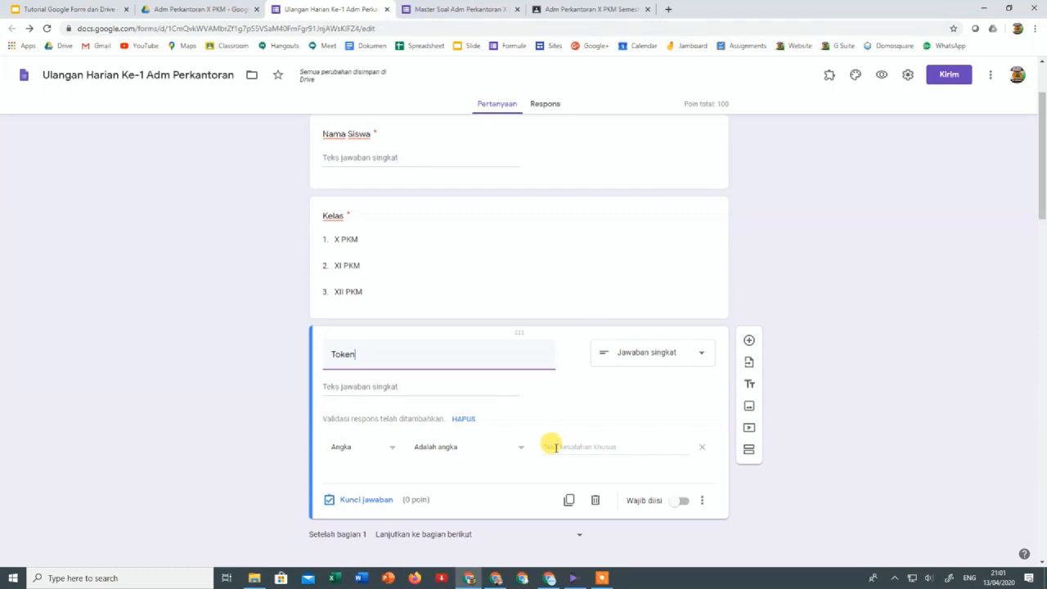
{"action": "left_click", "coordinate": [394, 451]}
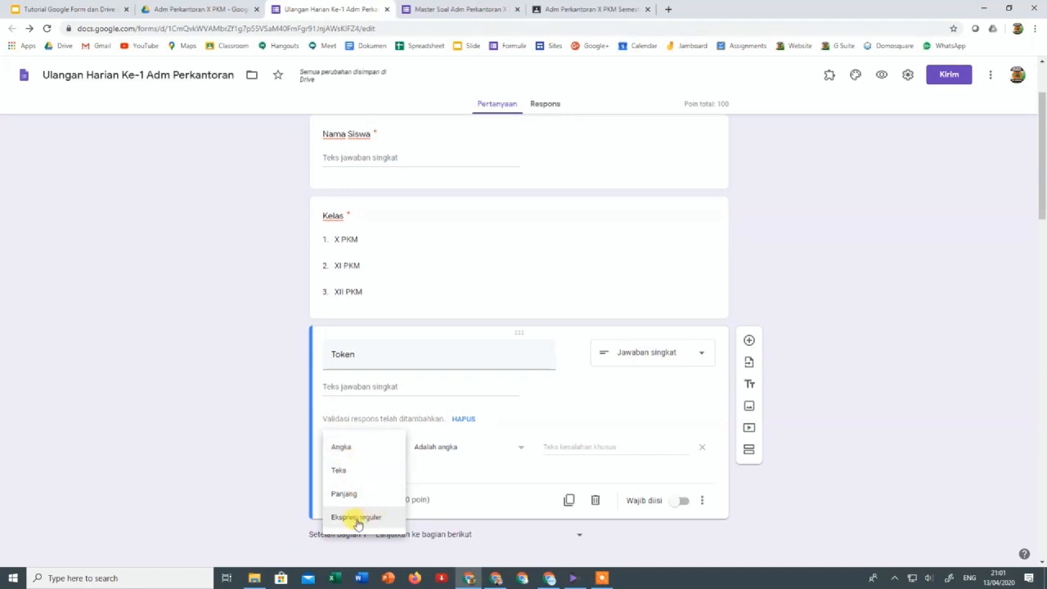
{"action": "left_click", "coordinate": [346, 477]}
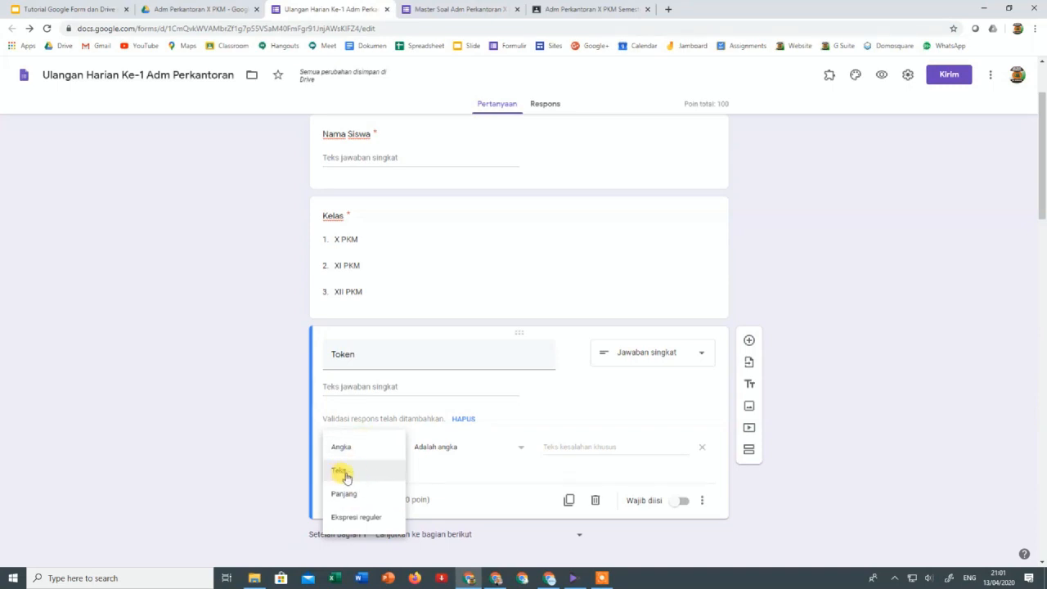
{"action": "left_click", "coordinate": [464, 451]}
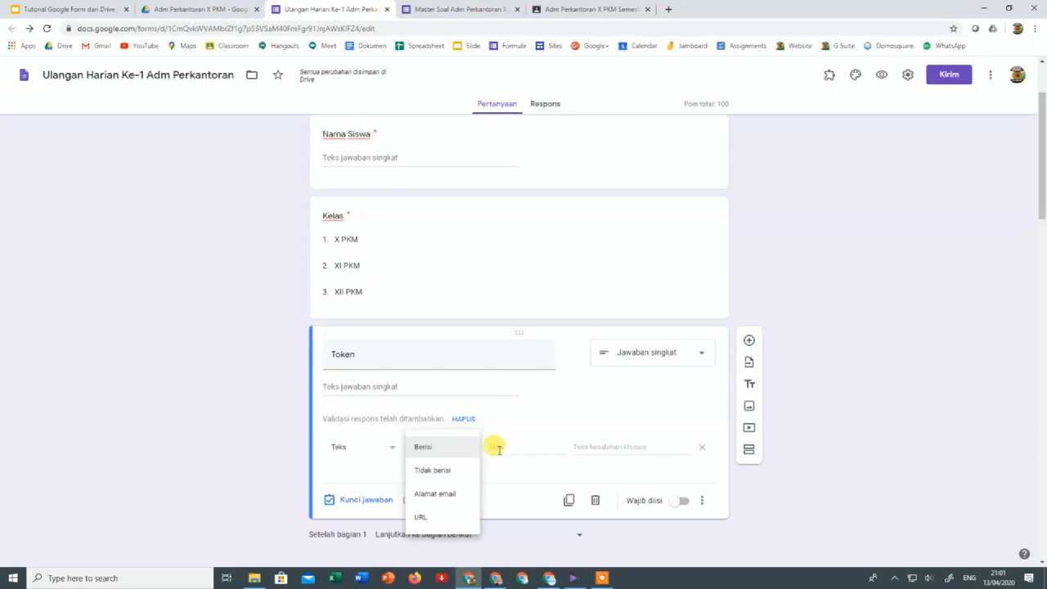
{"action": "left_click", "coordinate": [442, 446]}
{"action": "left_click", "coordinate": [517, 447]}
{"action": "type", "text": "1234"}
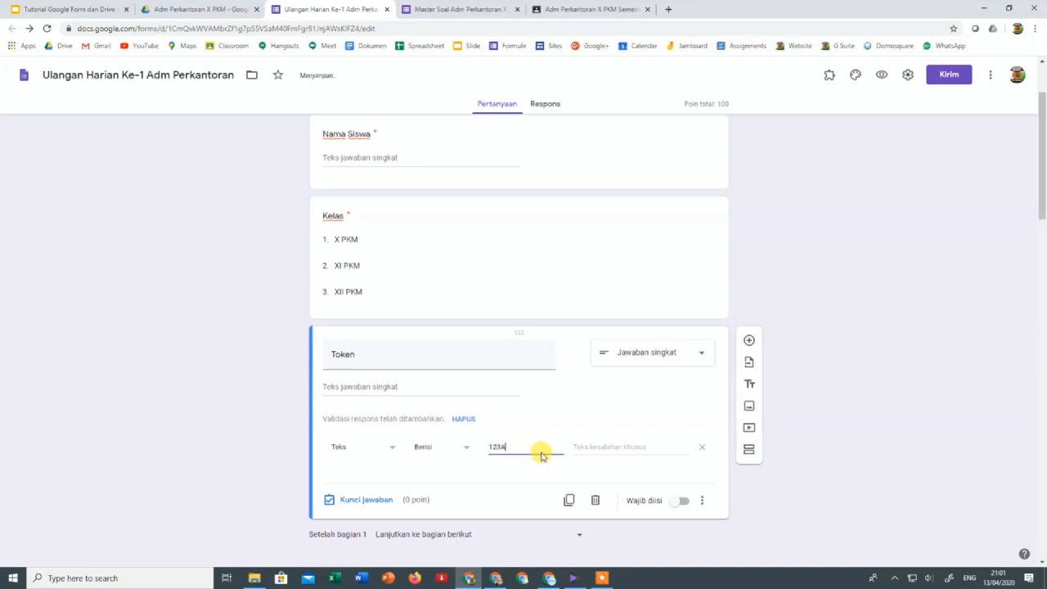
{"action": "key", "text": "BackSpace"}
{"action": "type", "text": "ABC"}
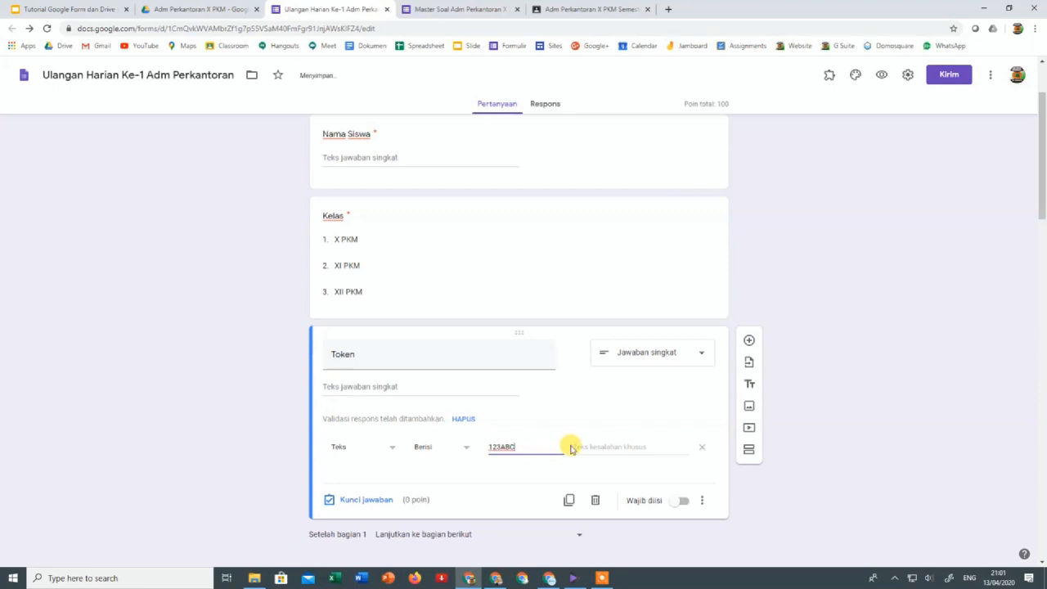
Set the validation error 'Maaf Token yang anda masukkan salah!' and make Token required
{"action": "left_click", "coordinate": [608, 442]}
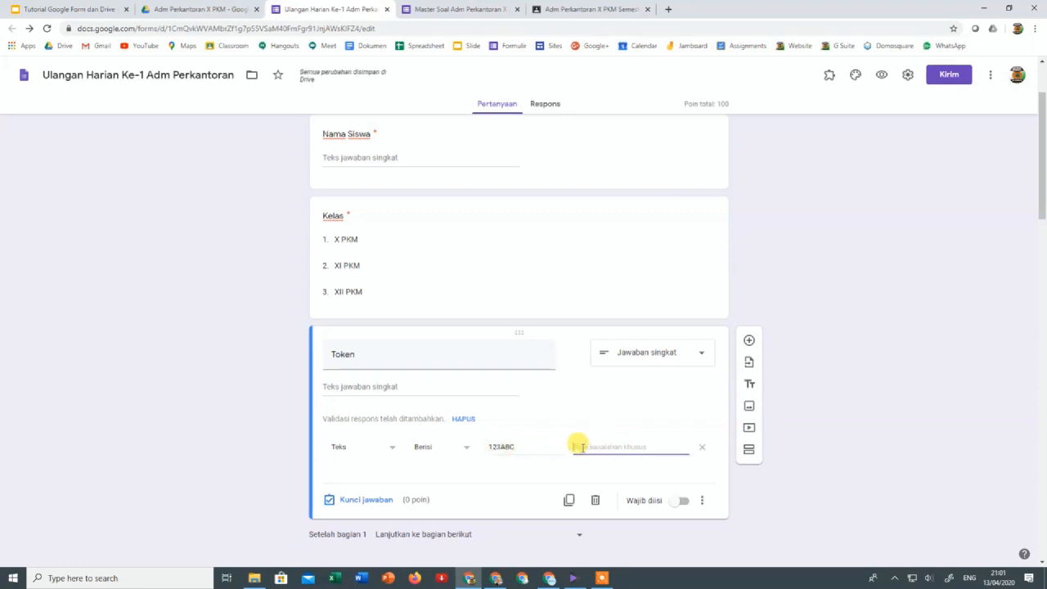
{"action": "type", "text": "'"}
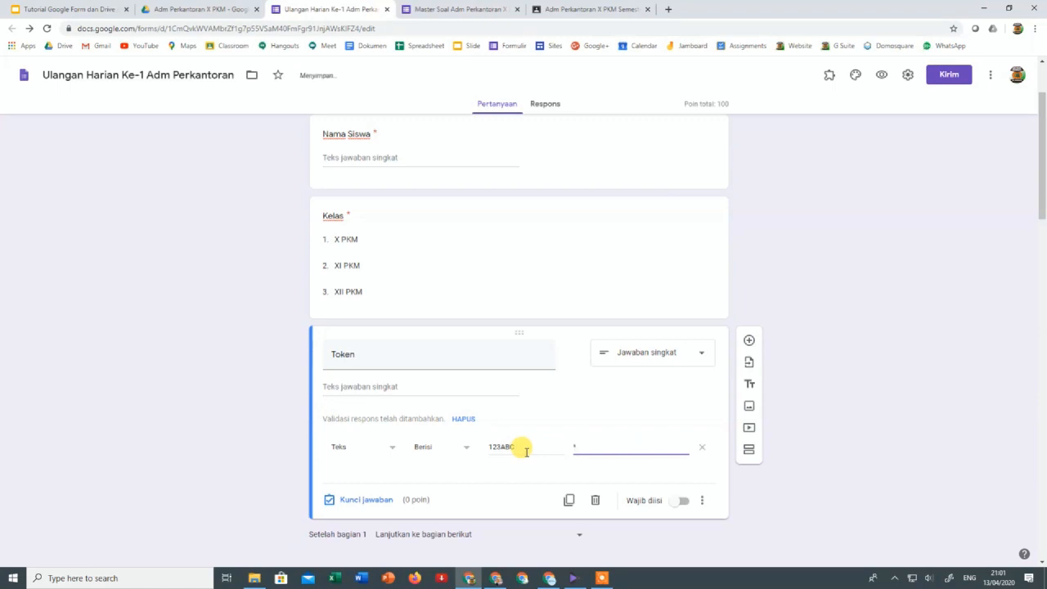
{"action": "key", "text": "BackSpace"}
{"action": "left_click", "coordinate": [526, 450]}
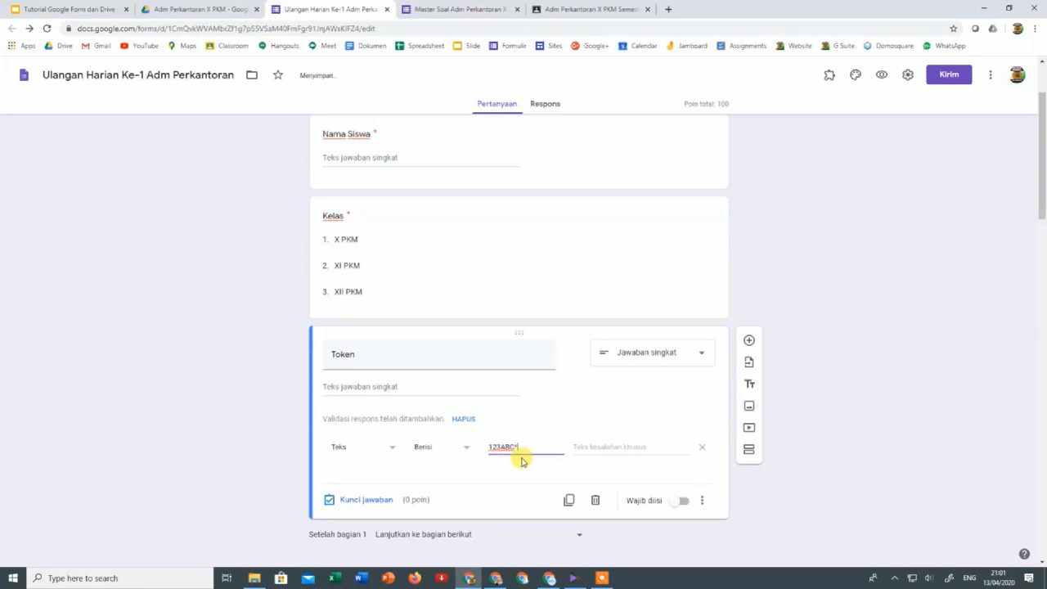
{"action": "left_click", "coordinate": [460, 448]}
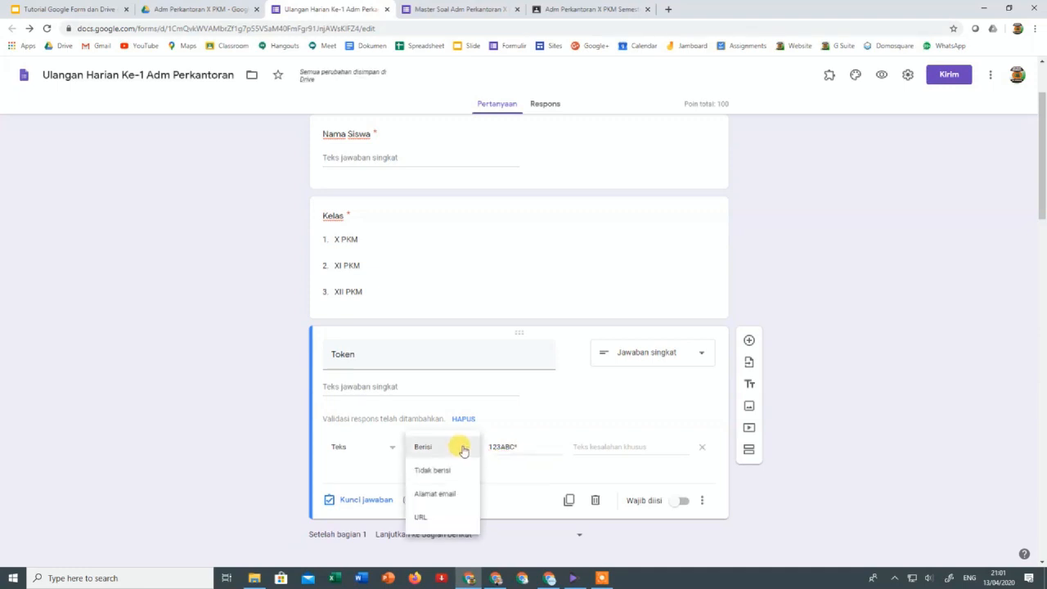
{"action": "left_click", "coordinate": [539, 449]}
{"action": "left_click", "coordinate": [627, 450]}
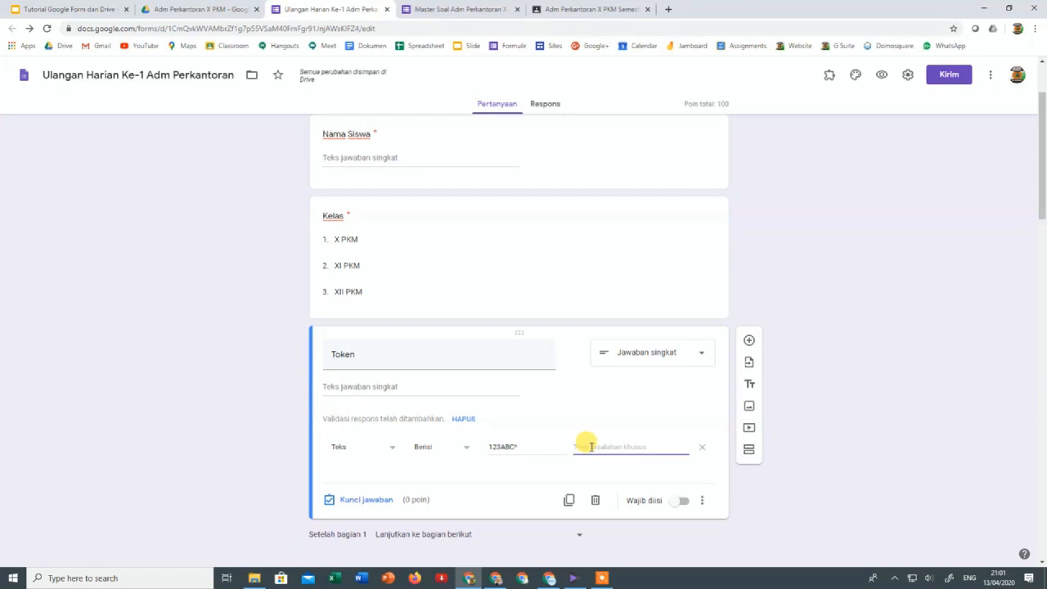
{"action": "type", "text": "Maaf Toke"}
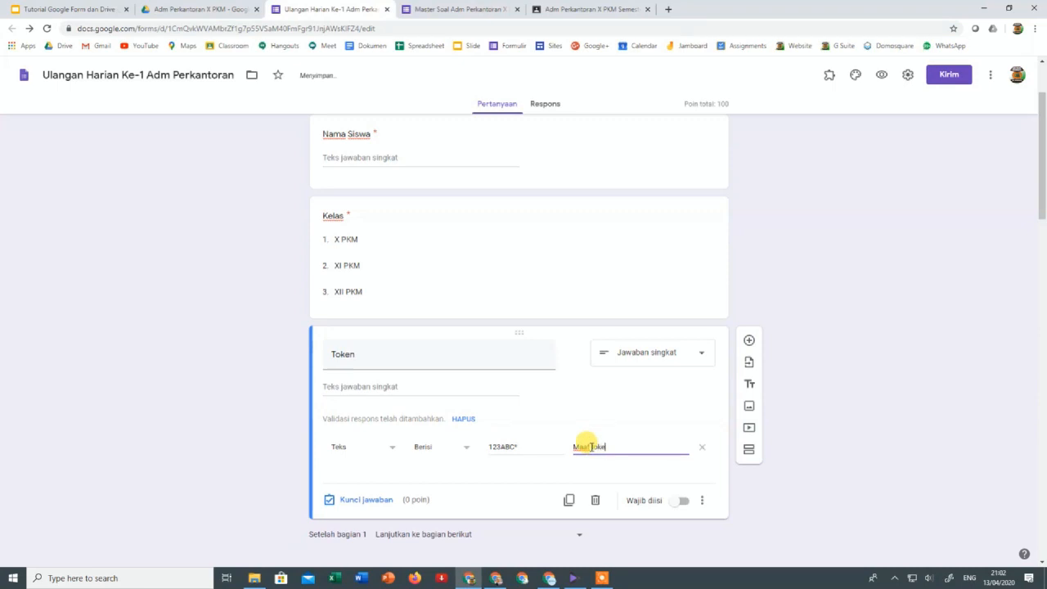
{"action": "type", "text": "n yang anda masukkan salah"}
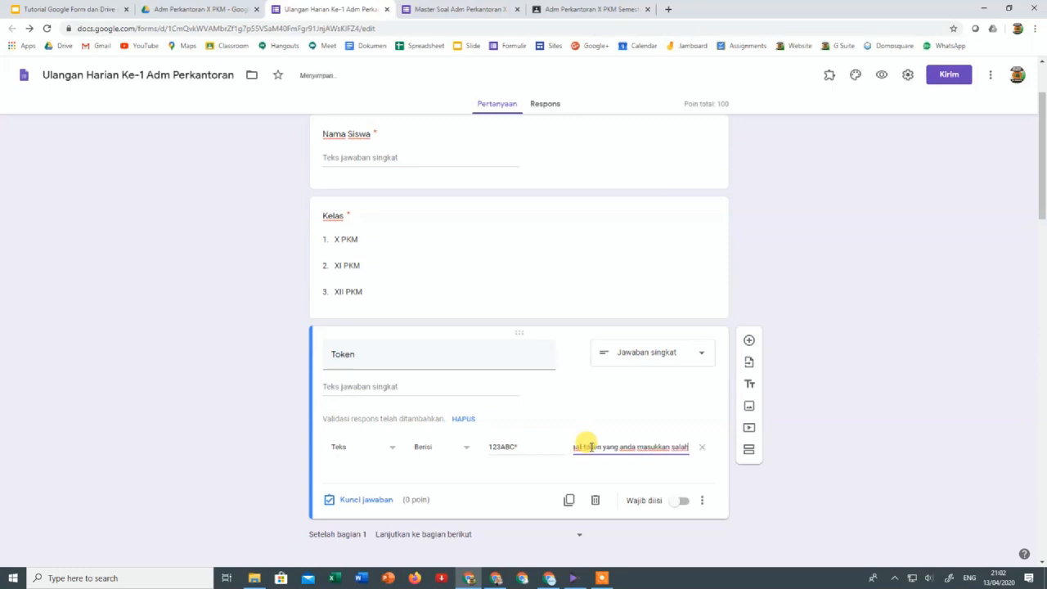
{"action": "type", "text": "!"}
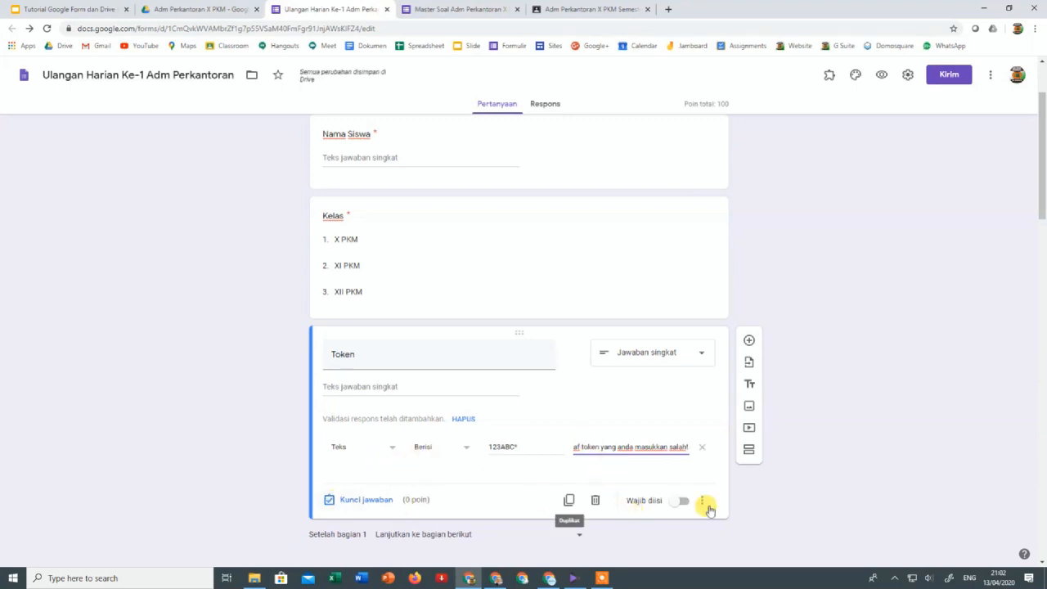
{"action": "left_click", "coordinate": [681, 500]}
Look over the form, then open the respondent preview of the quiz
{"action": "scroll", "coordinate": [836, 400], "scroll_direction": "down", "scroll_amount": 2}
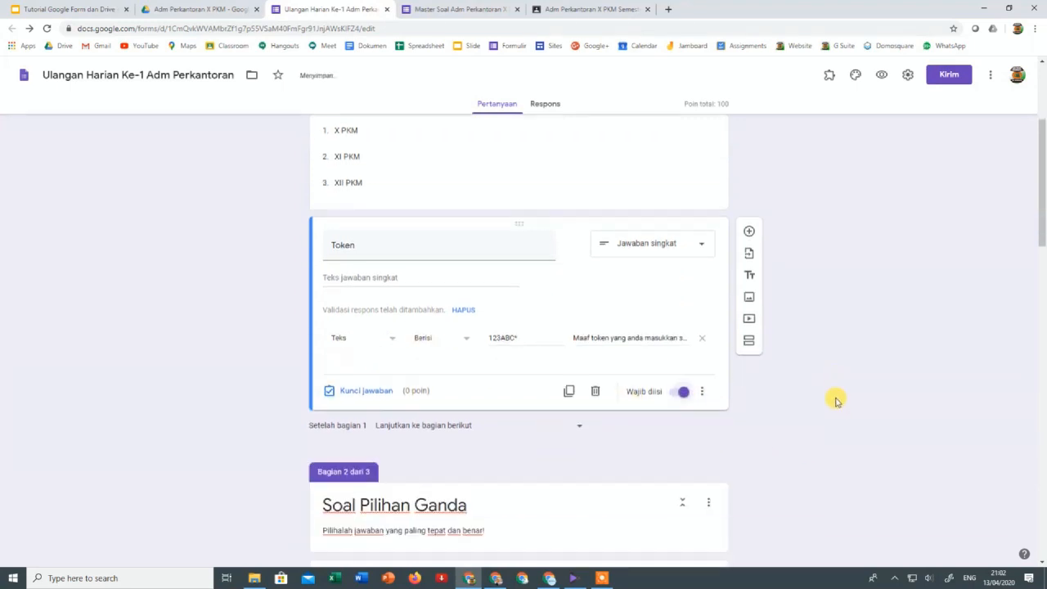
{"action": "scroll", "coordinate": [836, 401], "scroll_direction": "up", "scroll_amount": 1}
{"action": "scroll", "coordinate": [836, 401], "scroll_direction": "down", "scroll_amount": 3}
{"action": "scroll", "coordinate": [835, 401], "scroll_direction": "down", "scroll_amount": 3}
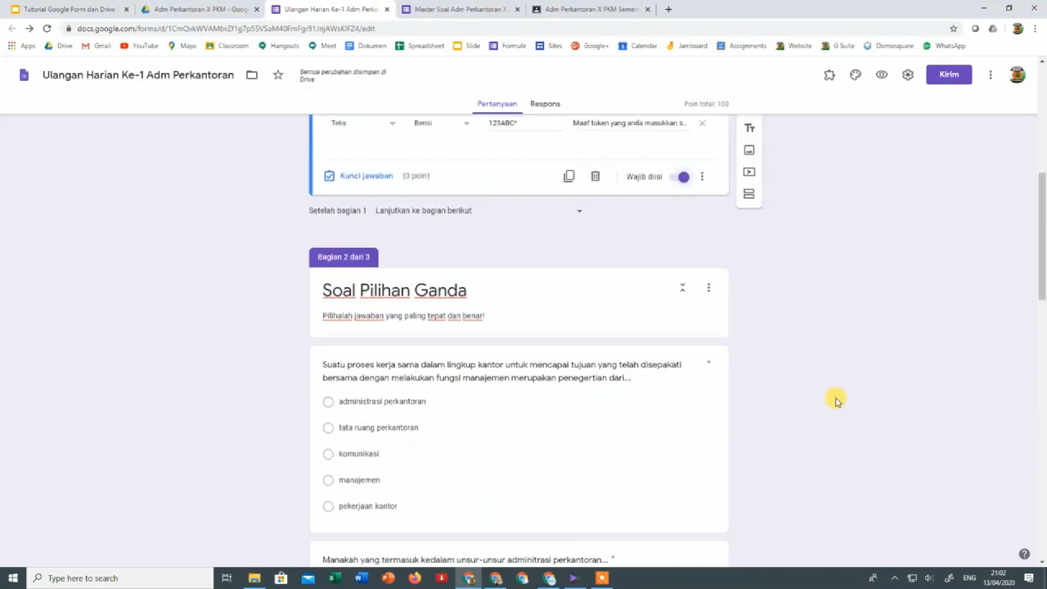
{"action": "scroll", "coordinate": [836, 401], "scroll_direction": "up", "scroll_amount": 7}
{"action": "scroll", "coordinate": [836, 401], "scroll_direction": "up", "scroll_amount": 1}
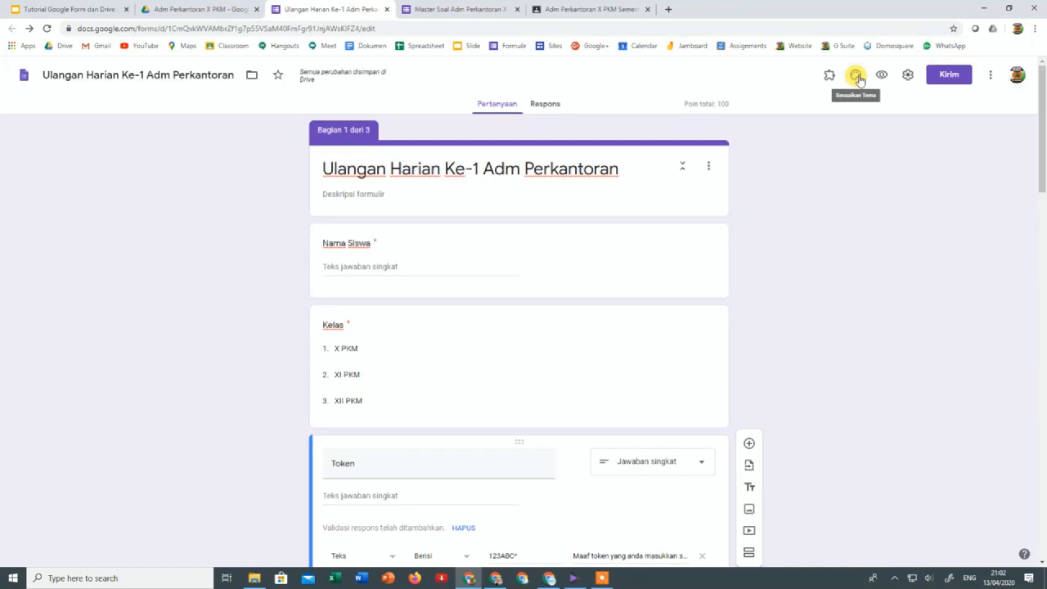
{"action": "scroll", "coordinate": [577, 357], "scroll_direction": "down", "scroll_amount": 3}
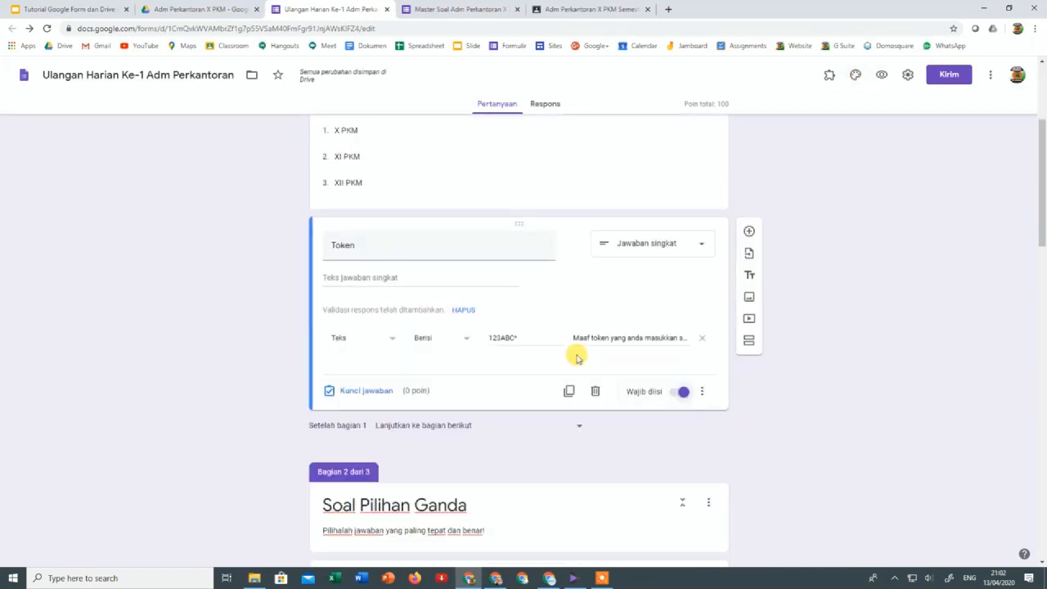
{"action": "left_click", "coordinate": [881, 78]}
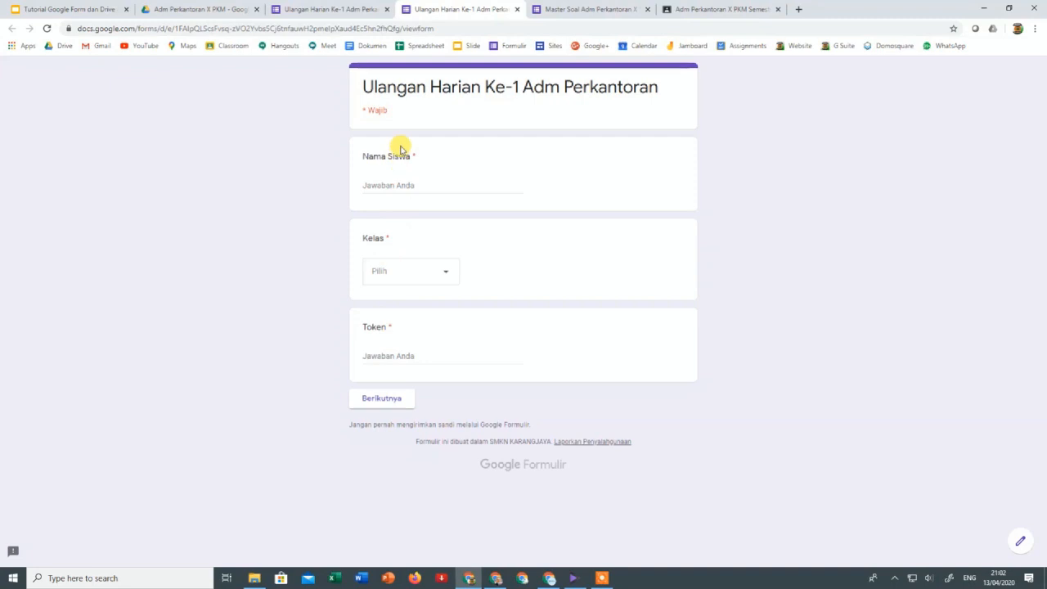
Try continuing the preview without answers to trigger the required Nama Siswa warning, then close it
{"action": "left_click", "coordinate": [393, 183]}
{"action": "left_click", "coordinate": [397, 275]}
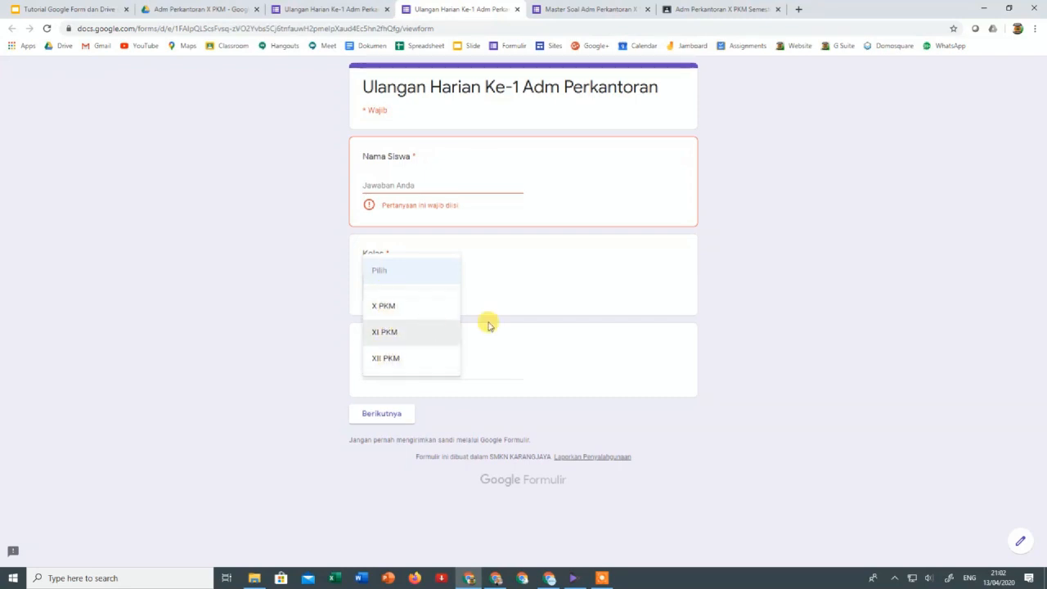
{"action": "left_click", "coordinate": [543, 291]}
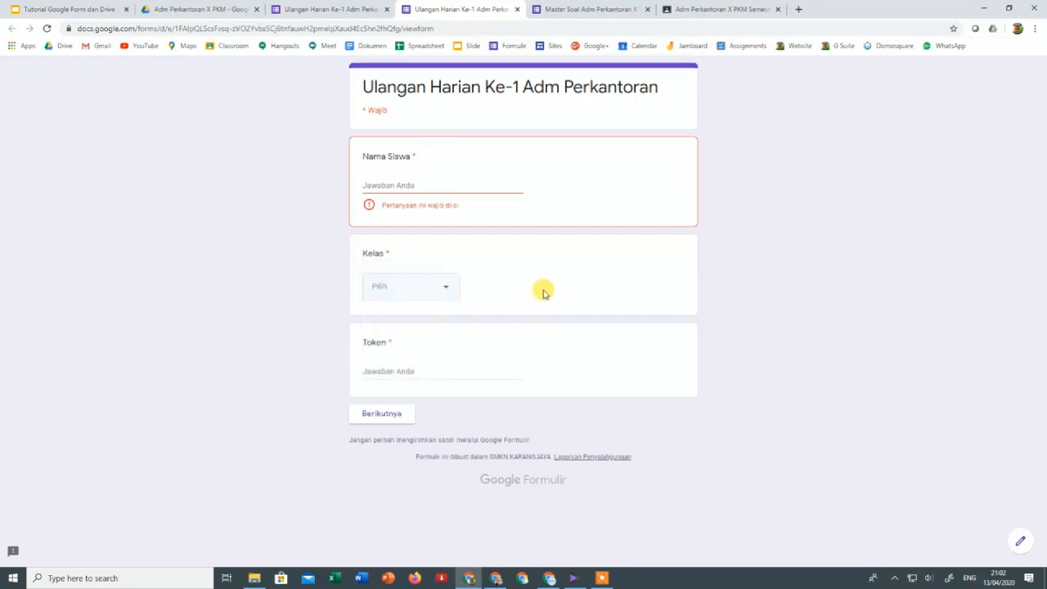
{"action": "left_click", "coordinate": [388, 370]}
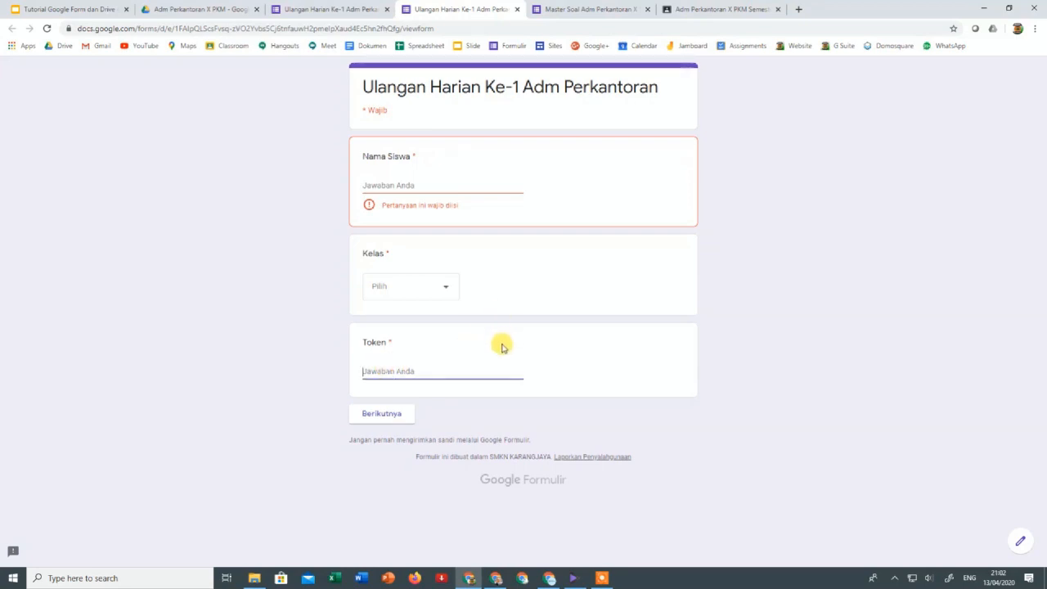
{"action": "left_click", "coordinate": [398, 415]}
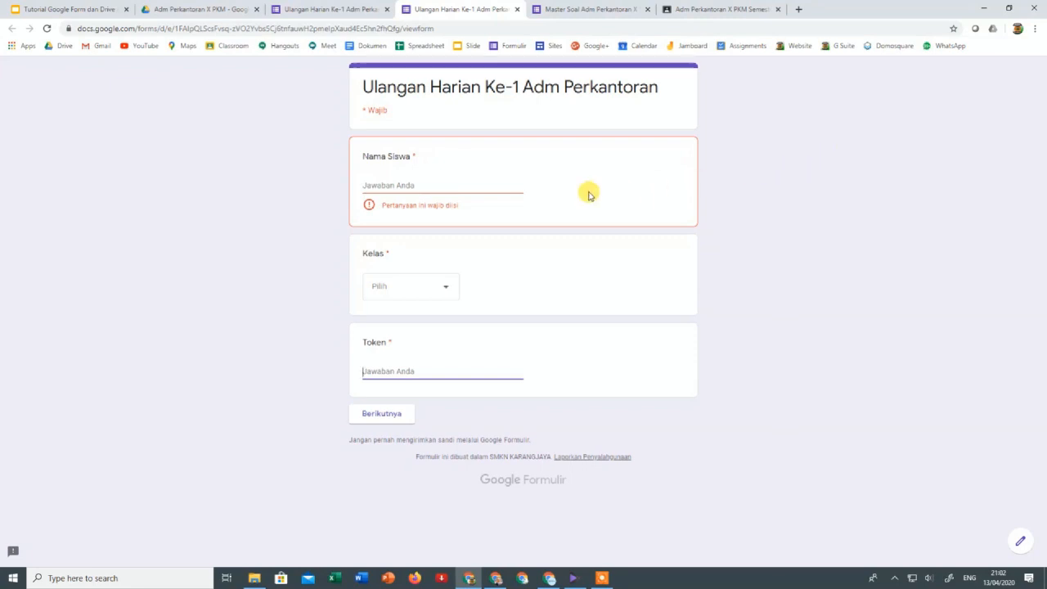
{"action": "left_click", "coordinate": [519, 9]}
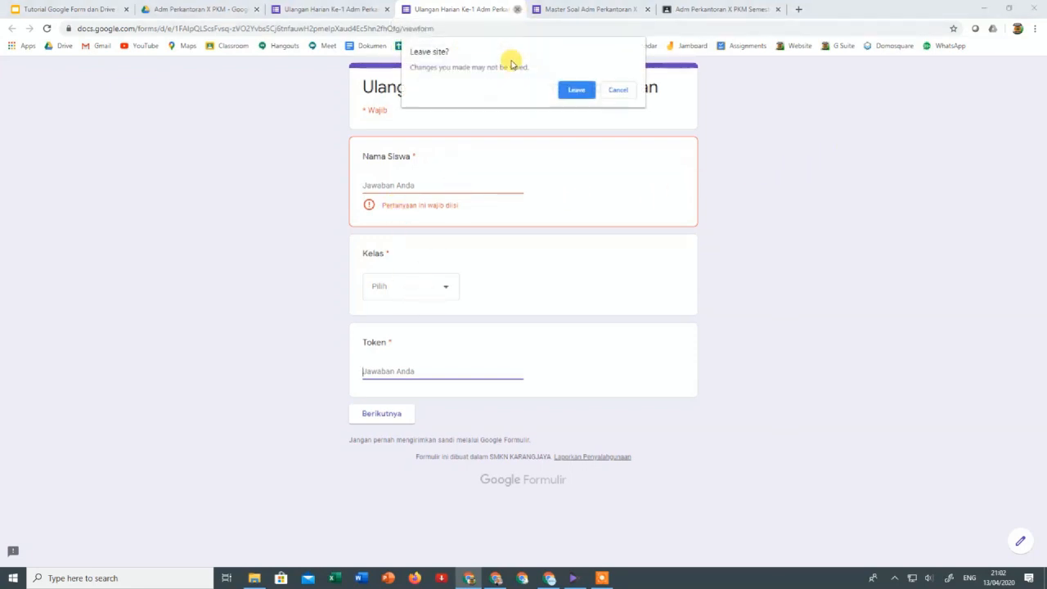
{"action": "left_click", "coordinate": [575, 91]}
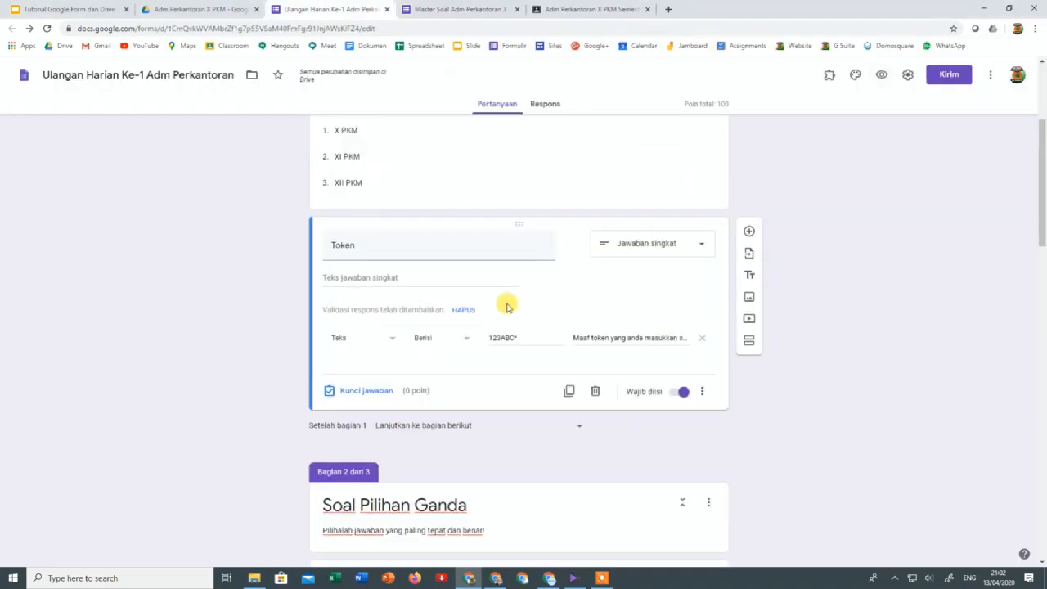
{"action": "scroll", "coordinate": [543, 360], "scroll_direction": "up", "scroll_amount": 3}
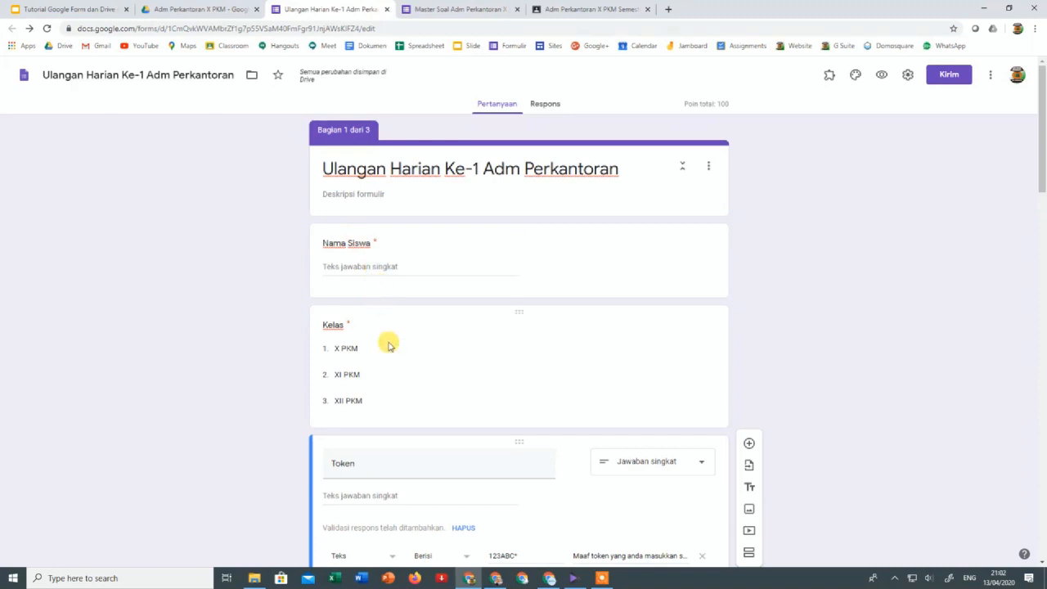
{"action": "scroll", "coordinate": [457, 364], "scroll_direction": "down", "scroll_amount": 2}
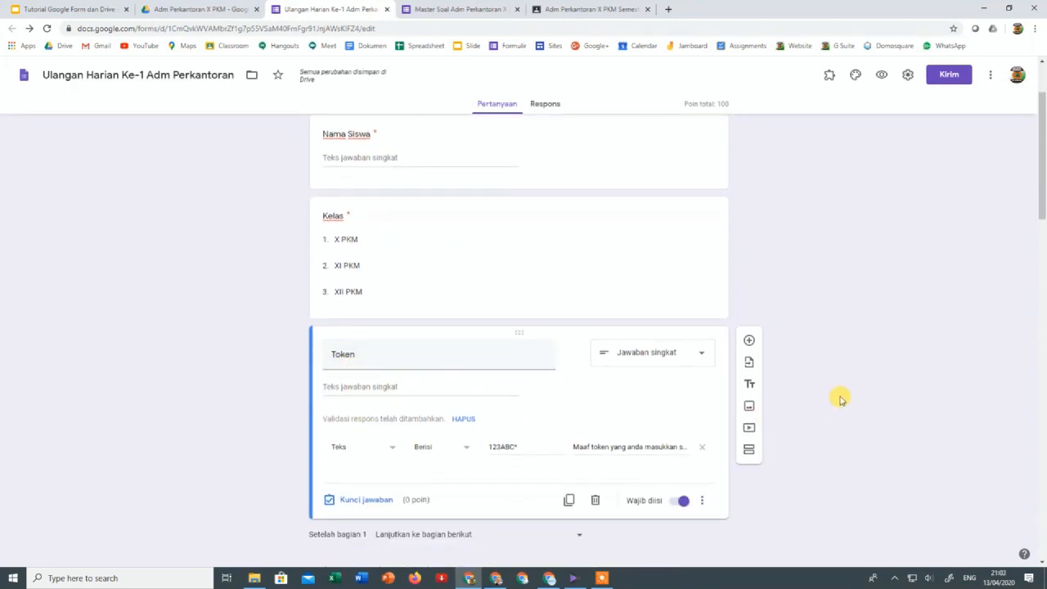
{"action": "scroll", "coordinate": [556, 327], "scroll_direction": "up", "scroll_amount": 2}
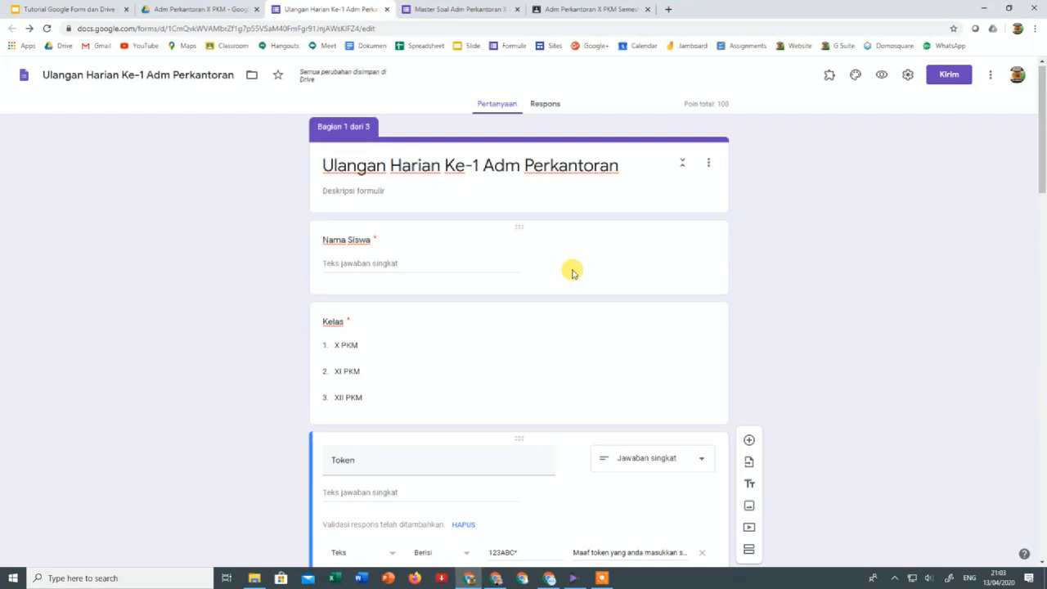
{"action": "scroll", "coordinate": [572, 272], "scroll_direction": "down", "scroll_amount": 1}
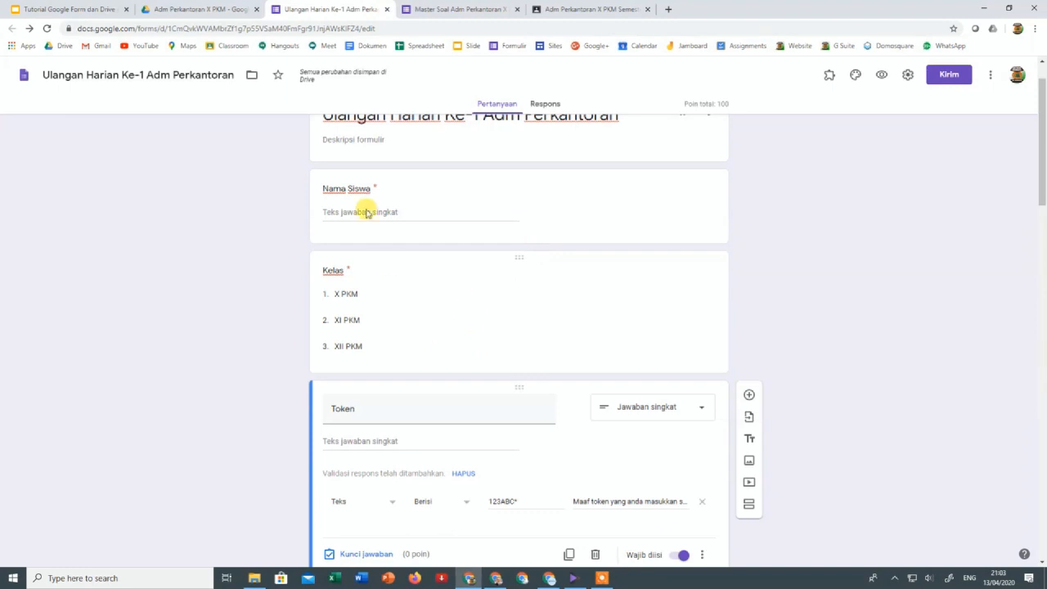
{"action": "scroll", "coordinate": [456, 297], "scroll_direction": "down", "scroll_amount": 15}
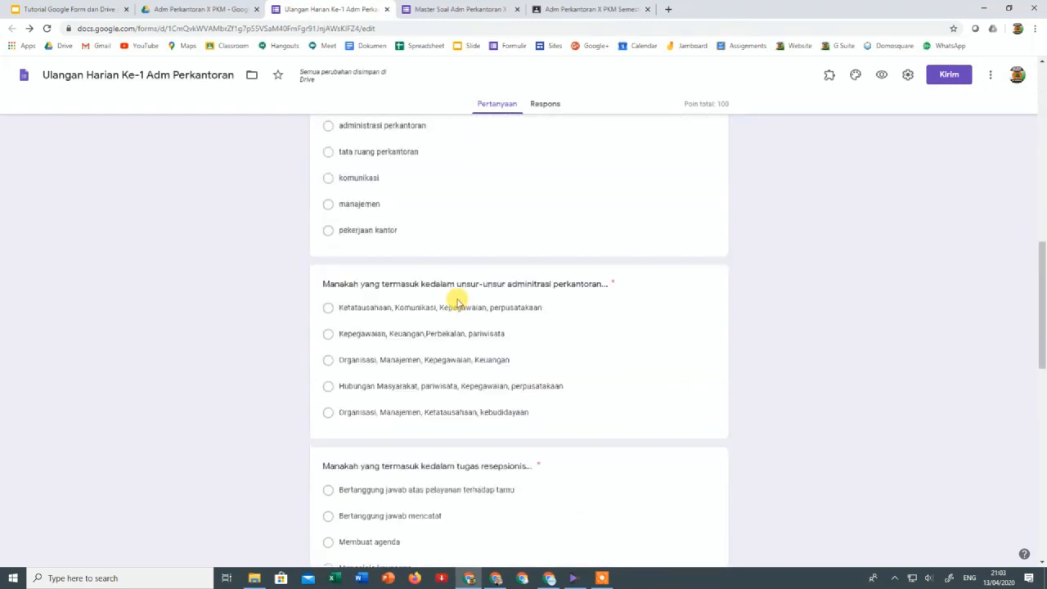
{"action": "scroll", "coordinate": [457, 302], "scroll_direction": "down", "scroll_amount": 3}
{"action": "scroll", "coordinate": [455, 303], "scroll_direction": "up", "scroll_amount": 12}
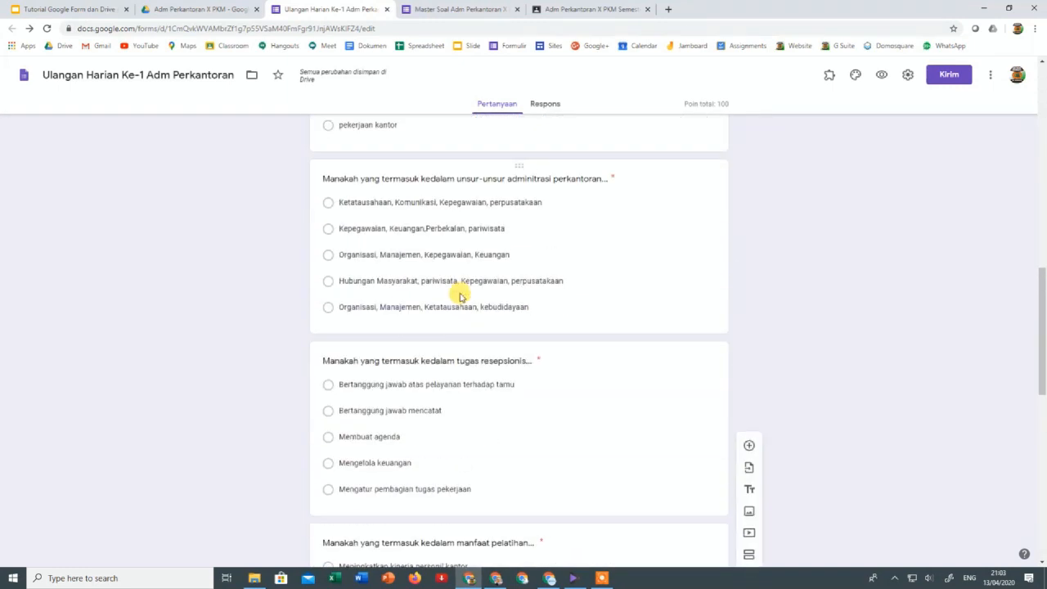
{"action": "scroll", "coordinate": [460, 291], "scroll_direction": "up", "scroll_amount": 2}
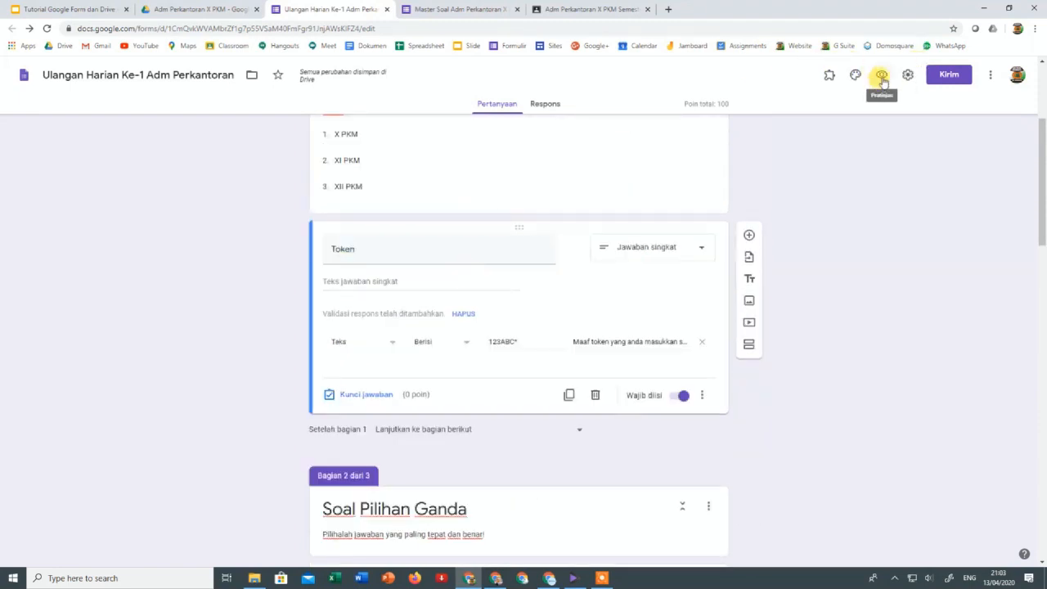
{"action": "left_click", "coordinate": [881, 77]}
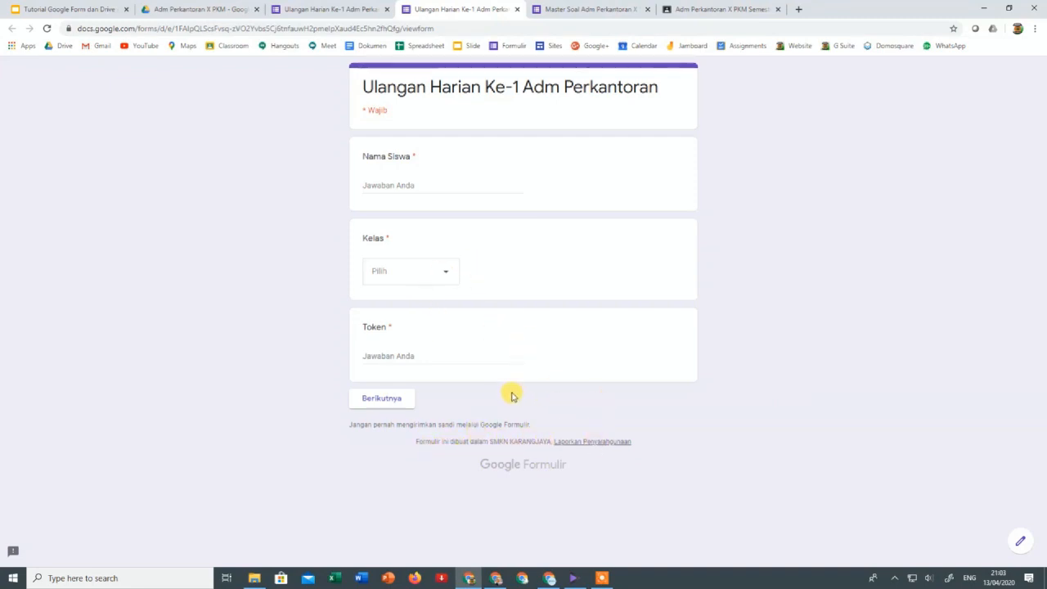
{"action": "left_click", "coordinate": [517, 9]}
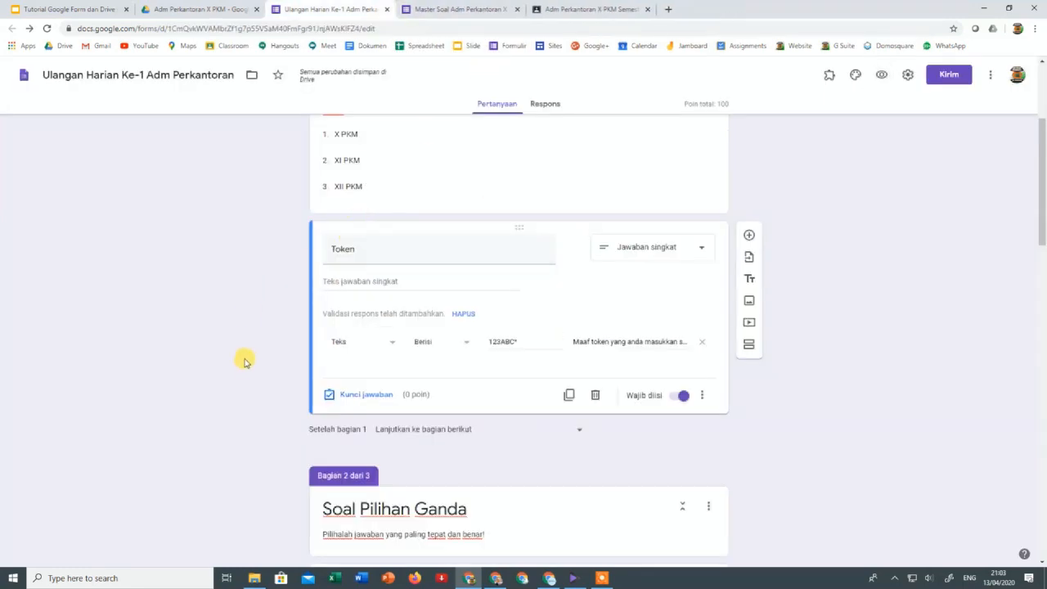
{"action": "scroll", "coordinate": [252, 399], "scroll_direction": "up", "scroll_amount": 3}
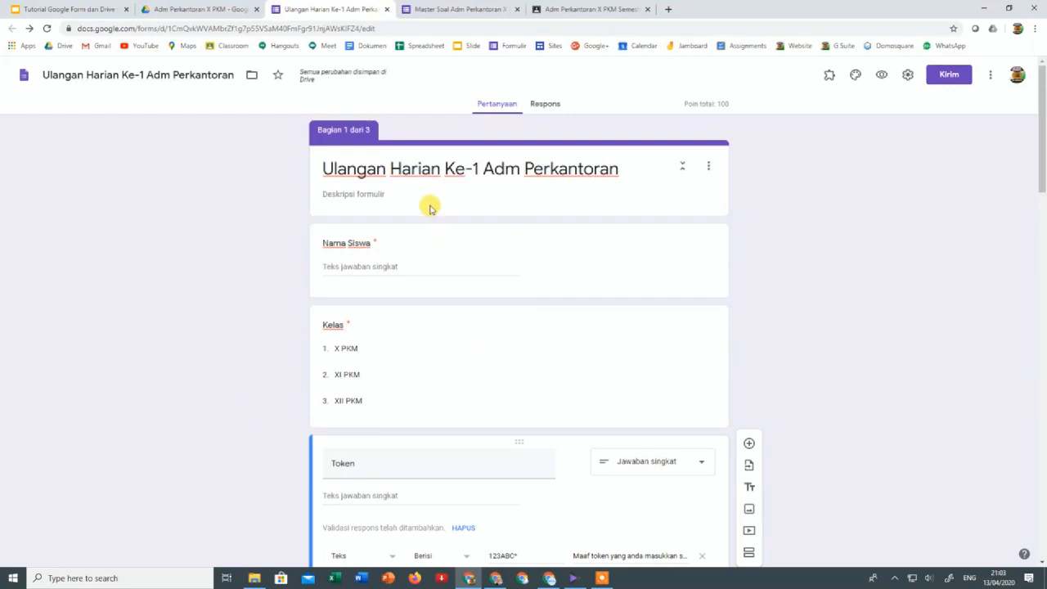
{"action": "scroll", "coordinate": [300, 361], "scroll_direction": "down", "scroll_amount": 6}
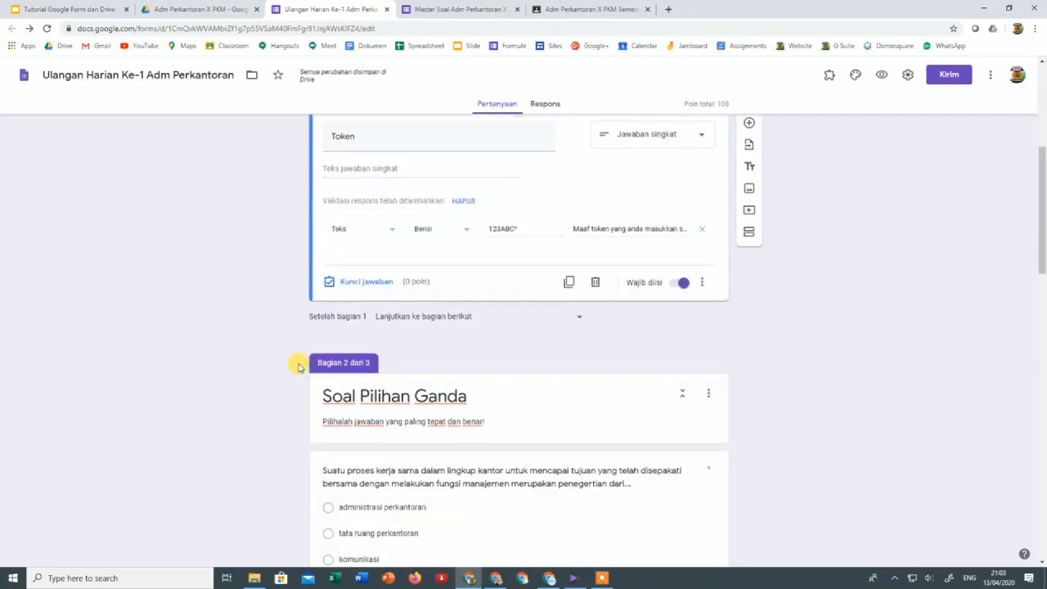
{"action": "scroll", "coordinate": [300, 367], "scroll_direction": "down", "scroll_amount": 10}
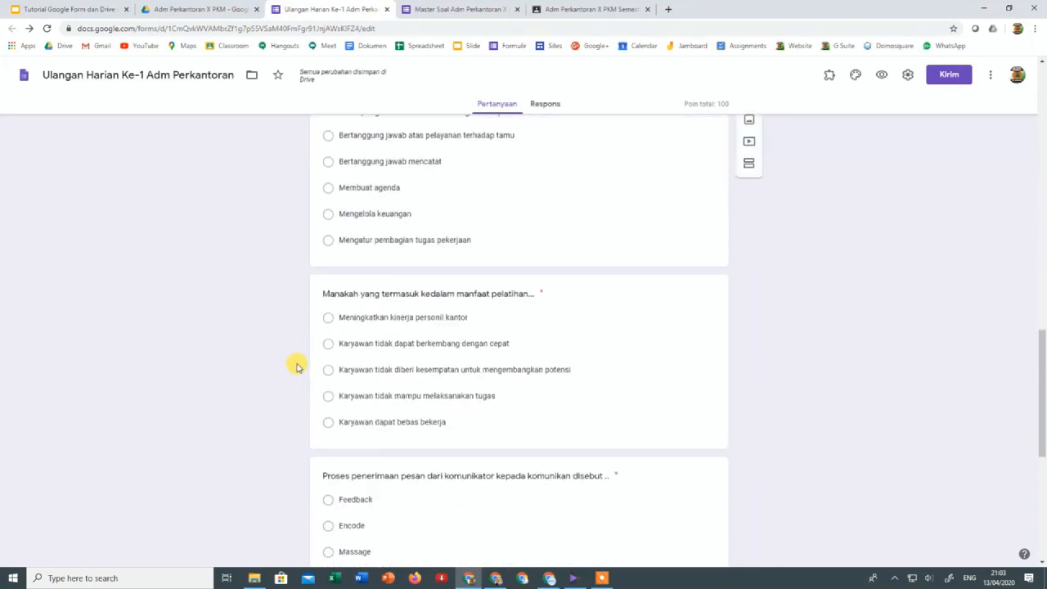
{"action": "scroll", "coordinate": [297, 367], "scroll_direction": "up", "scroll_amount": 10}
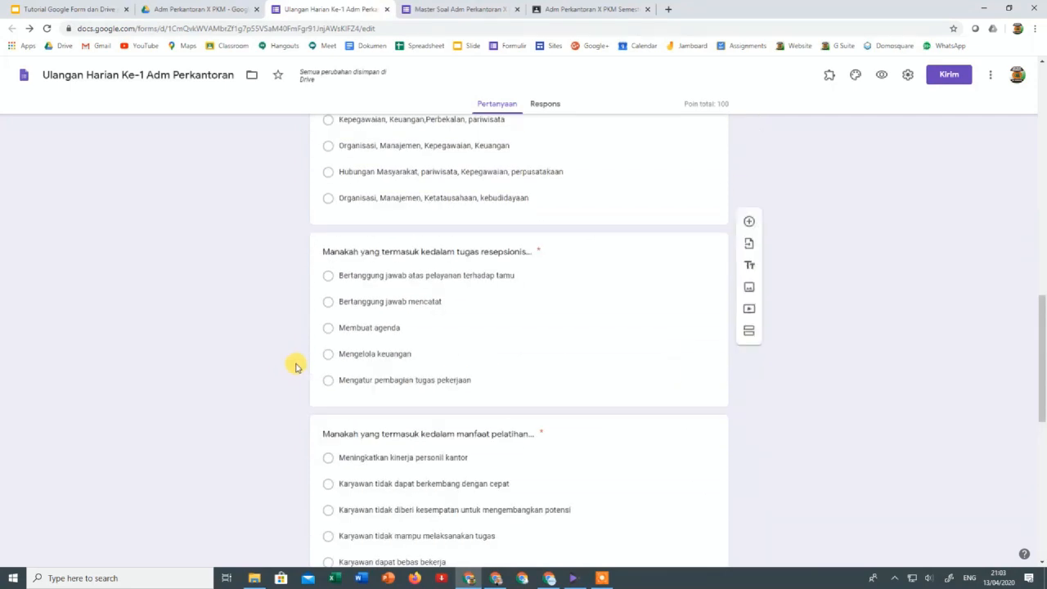
{"action": "scroll", "coordinate": [297, 368], "scroll_direction": "up", "scroll_amount": 6}
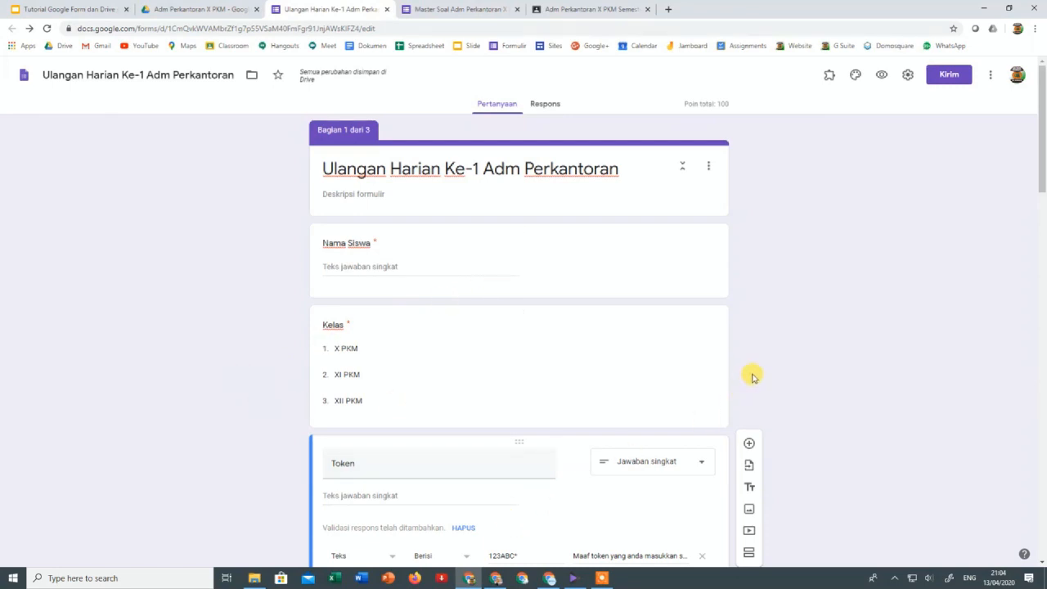
In settings, limit responses to one per respondent, leaving email collection off
{"action": "left_click", "coordinate": [906, 76]}
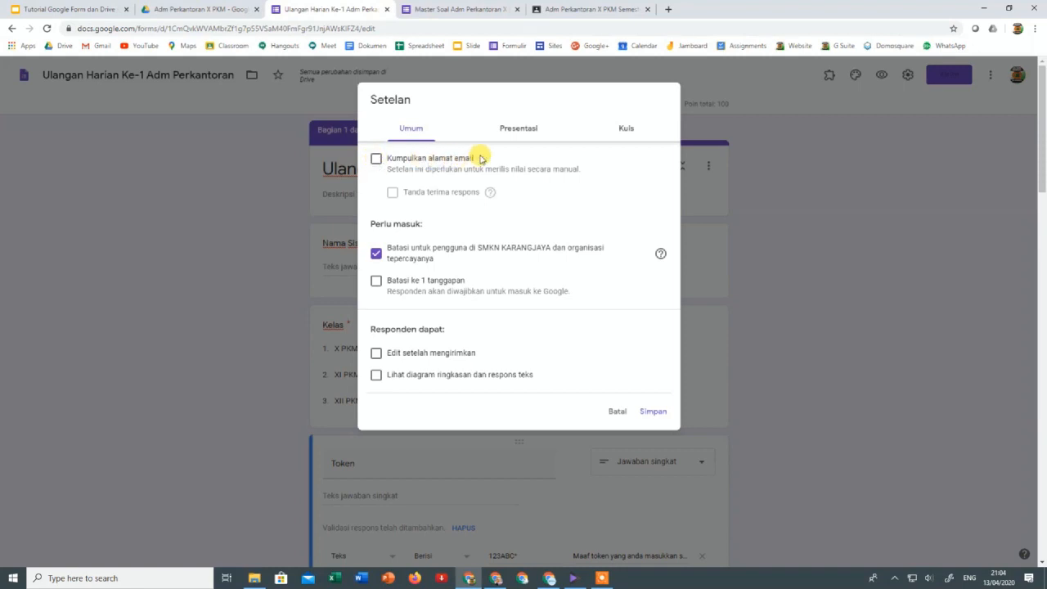
{"action": "left_click", "coordinate": [375, 160]}
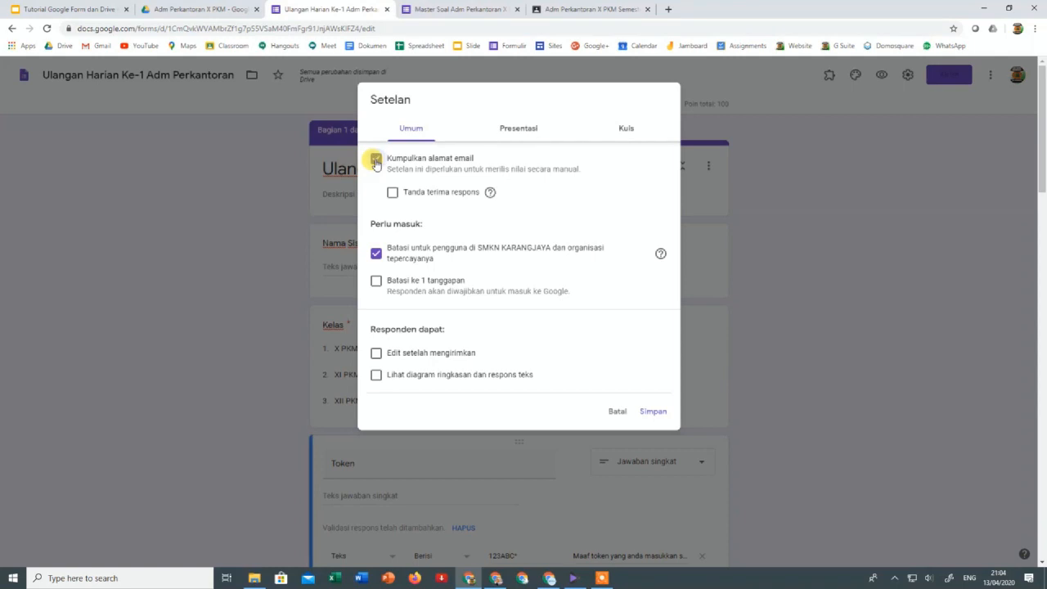
{"action": "left_click", "coordinate": [375, 160]}
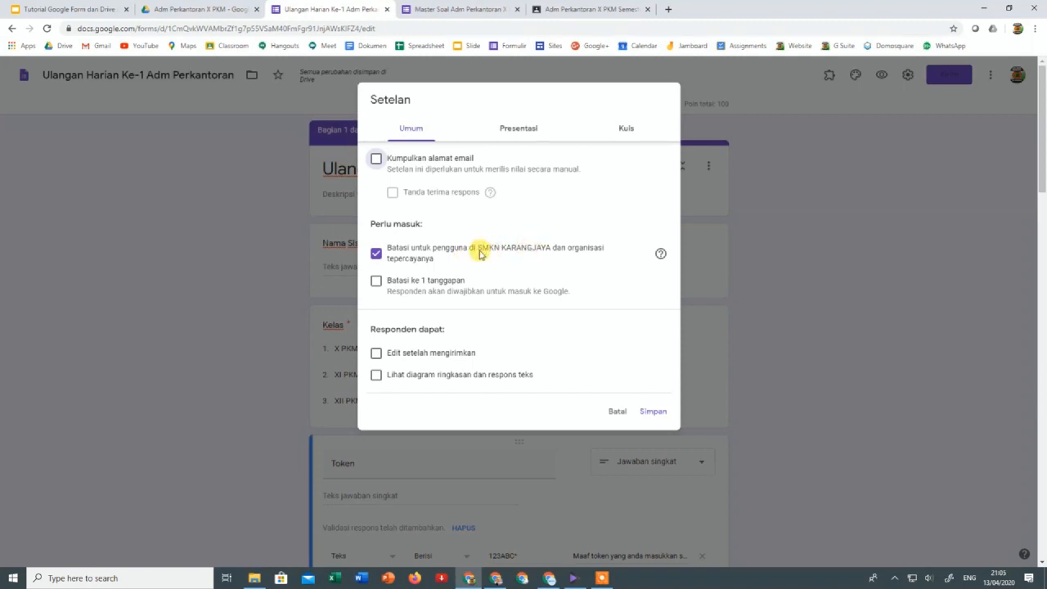
{"action": "left_click", "coordinate": [461, 283]}
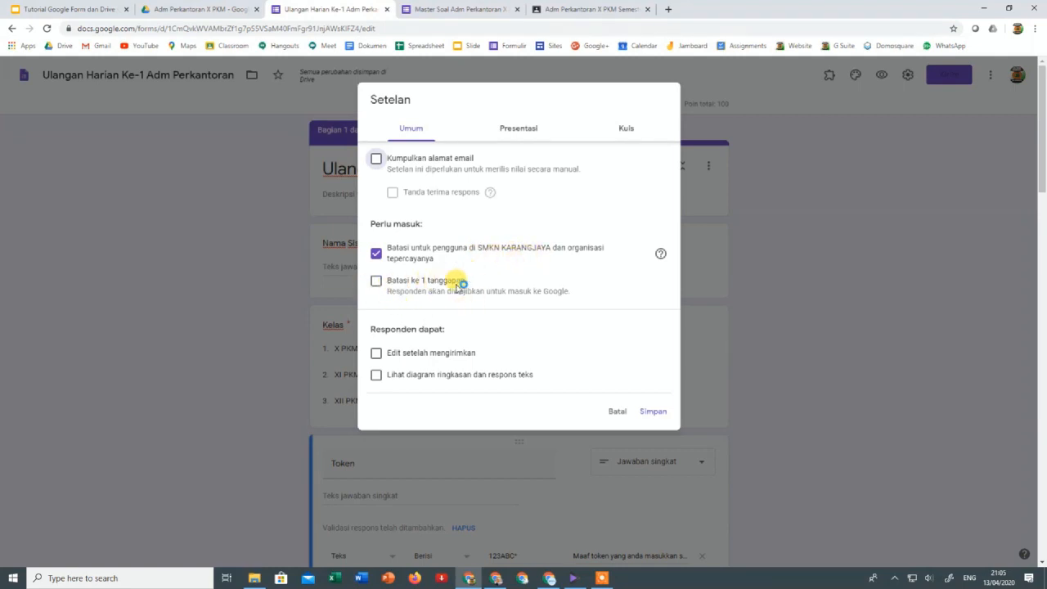
{"action": "left_click", "coordinate": [424, 301]}
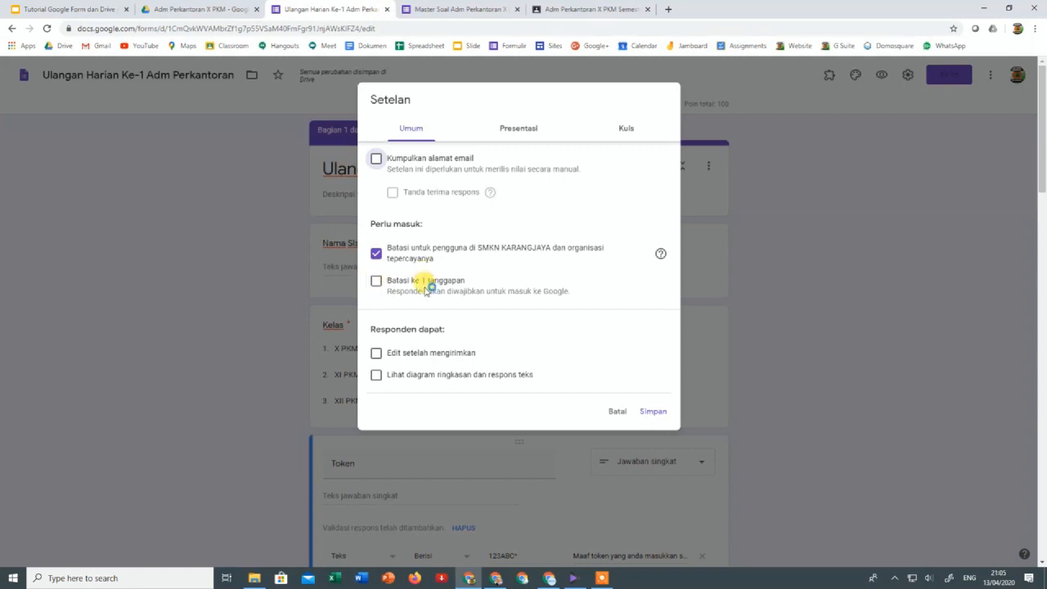
{"action": "left_click", "coordinate": [375, 283]}
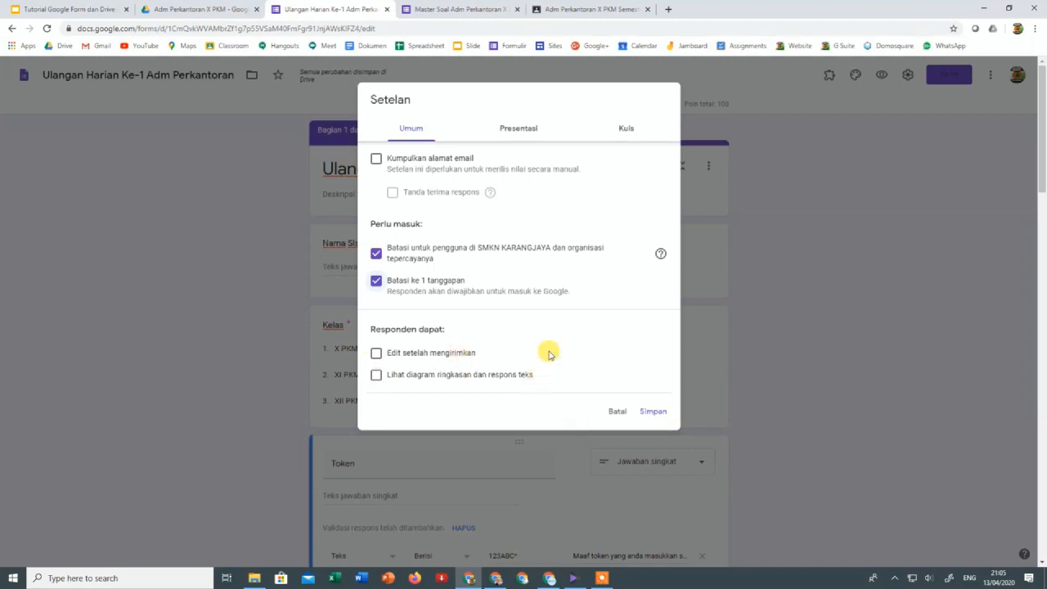
Enable shuffled question order in the presentation settings
{"action": "left_click", "coordinate": [509, 131]}
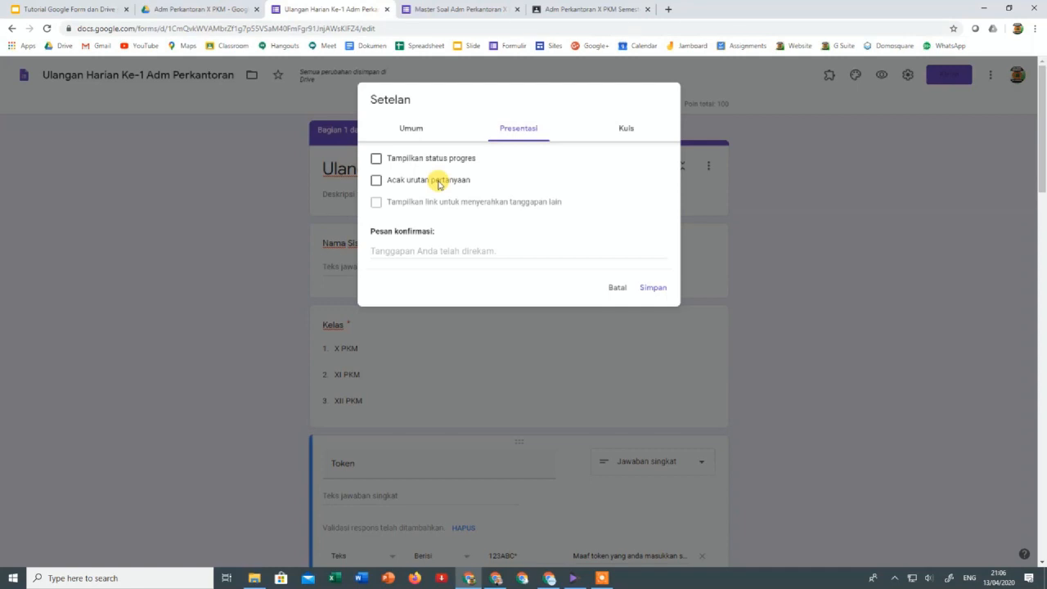
{"action": "left_click", "coordinate": [376, 180]}
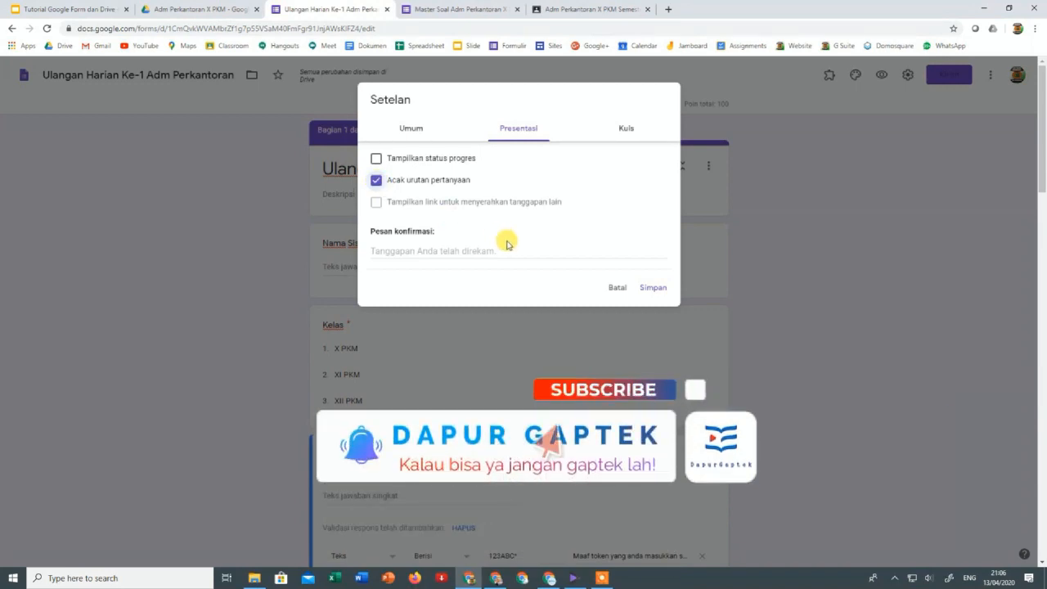
{"action": "left_click", "coordinate": [392, 251]}
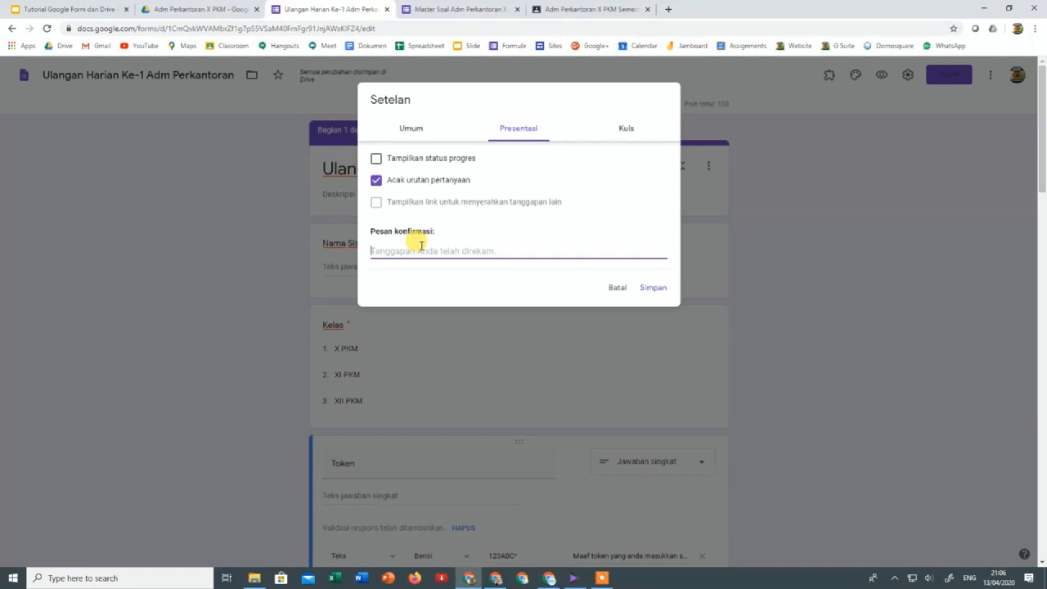
Enter 'Selamat Anda sudah berhasil menjawab dan mengirimkan jawaban!' as the confirmation message, correcting typos, and save
{"action": "type", "text": "S"}
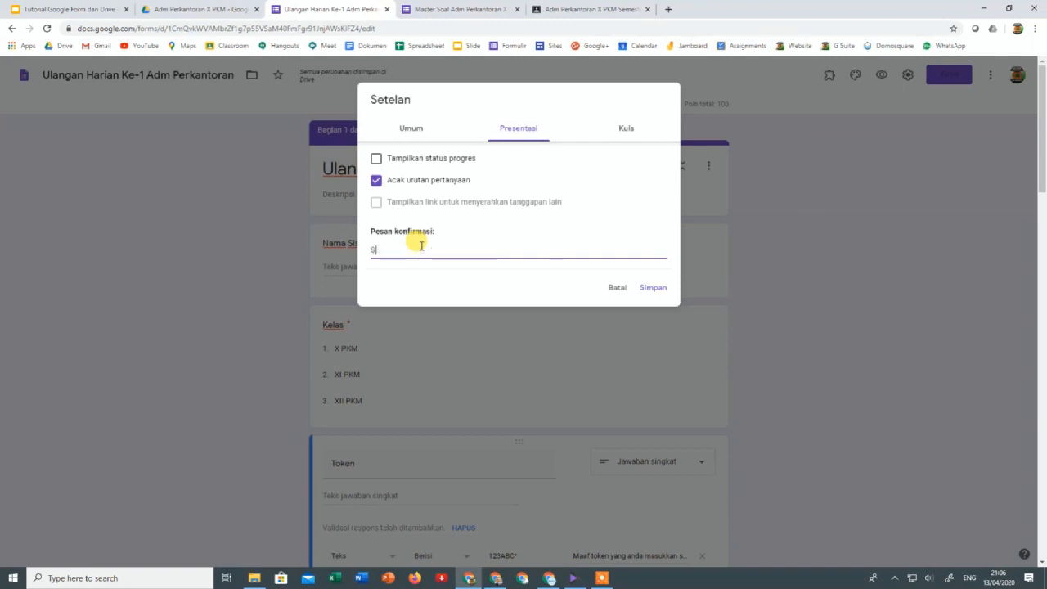
{"action": "type", "text": "elamat a"}
{"action": "type", "text": "nd"}
{"action": "type", "text": " sudah "}
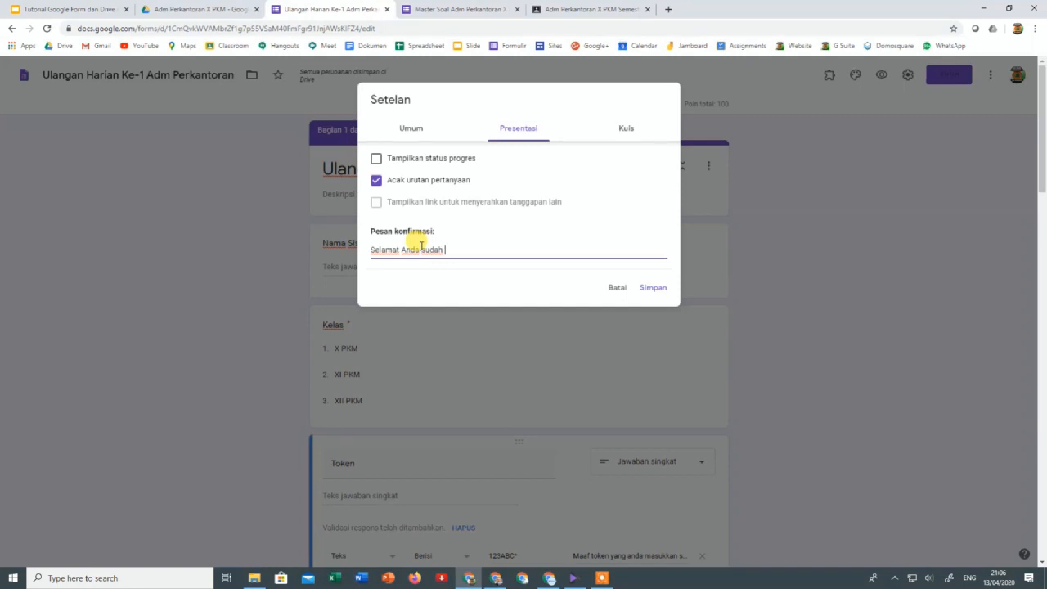
{"action": "type", "text": "berhasil menjawab dan"}
{"action": "key", "text": "BackSpace"}
{"action": "key", "text": "BackSpace"}
{"action": "type", "text": "dan "}
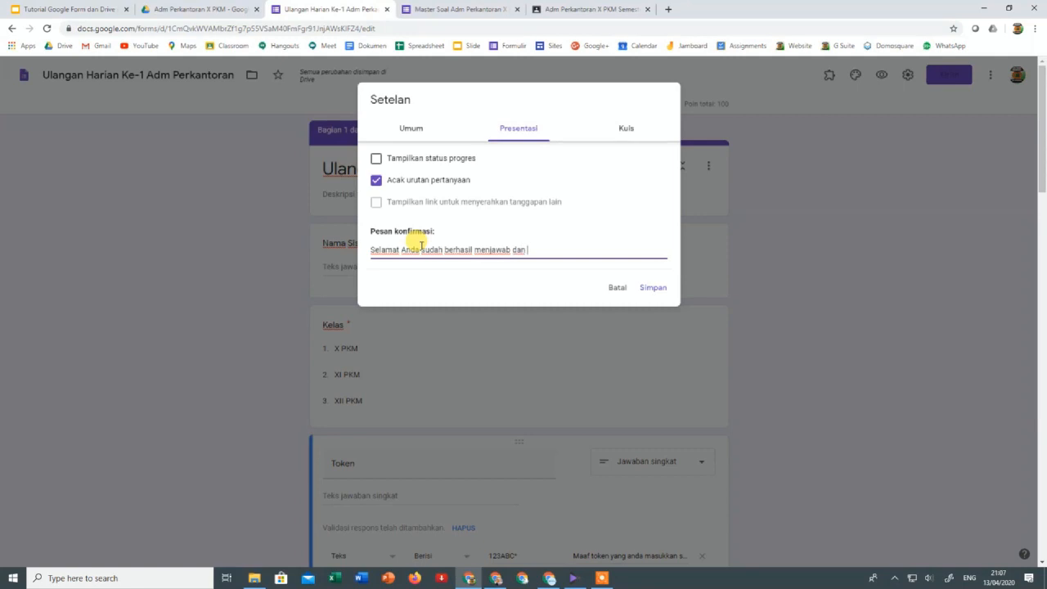
{"action": "type", "text": "mengirimkan "}
{"action": "type", "text": "so"}
{"action": "type", "text": "awaban"}
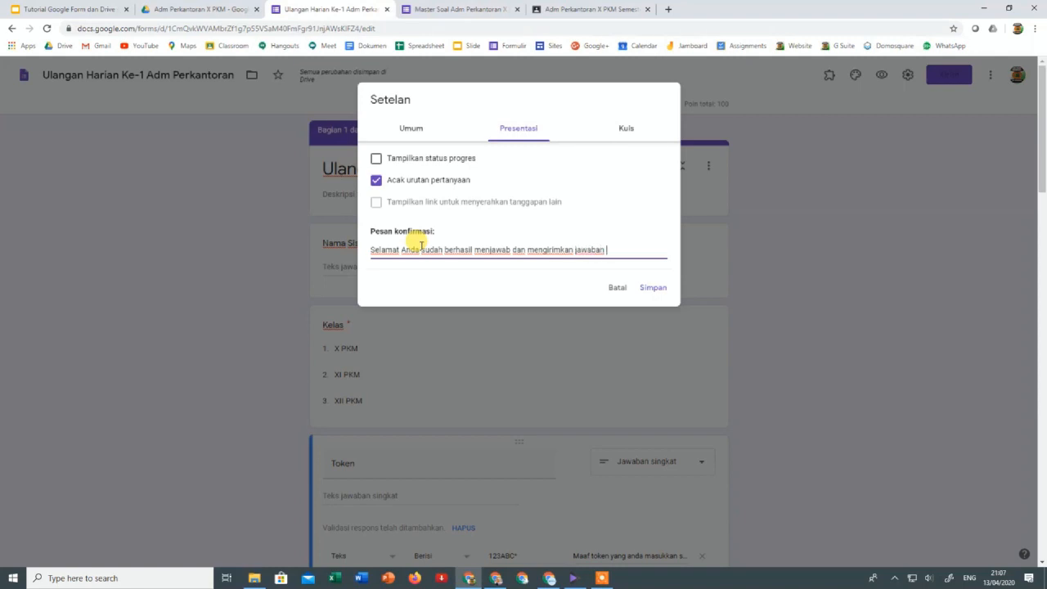
{"action": "key", "text": "BackSpace"}
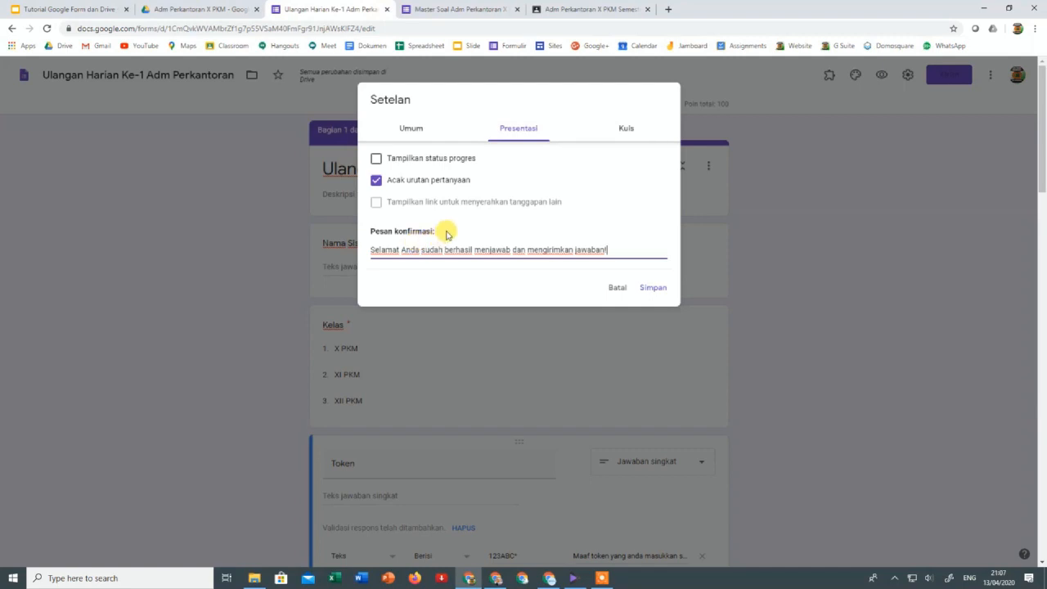
{"action": "left_click", "coordinate": [372, 250]}
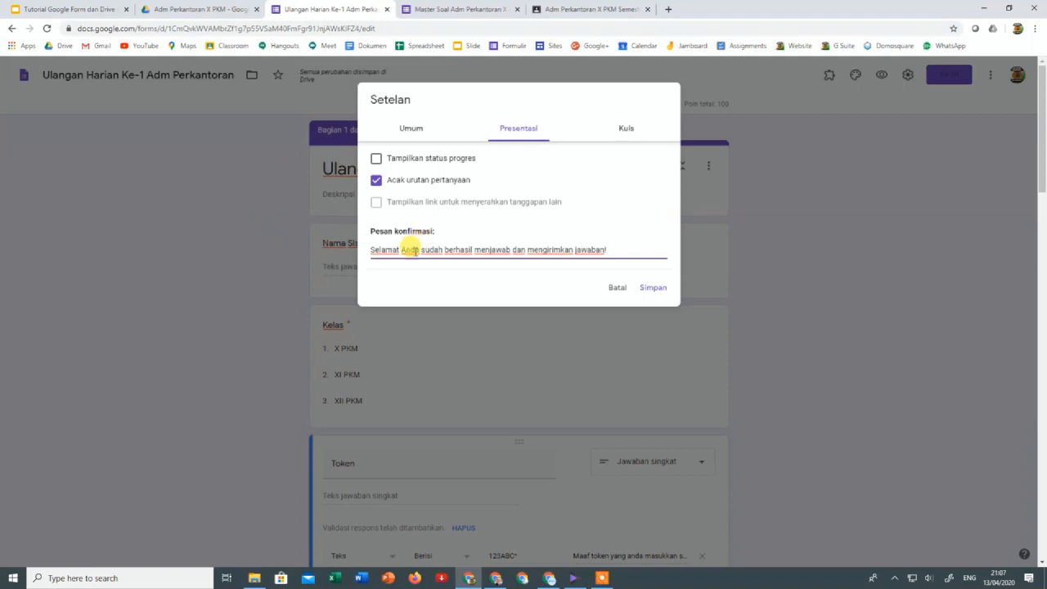
{"action": "left_click", "coordinate": [653, 291]}
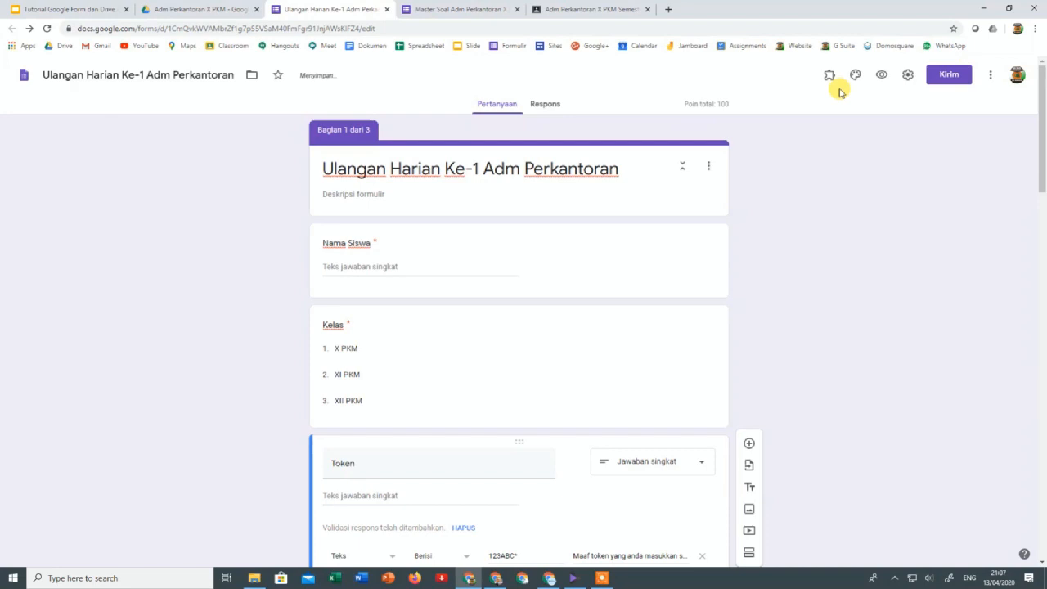
Reopen the form settings on the Kuis (Quiz) tab
{"action": "left_click", "coordinate": [907, 75]}
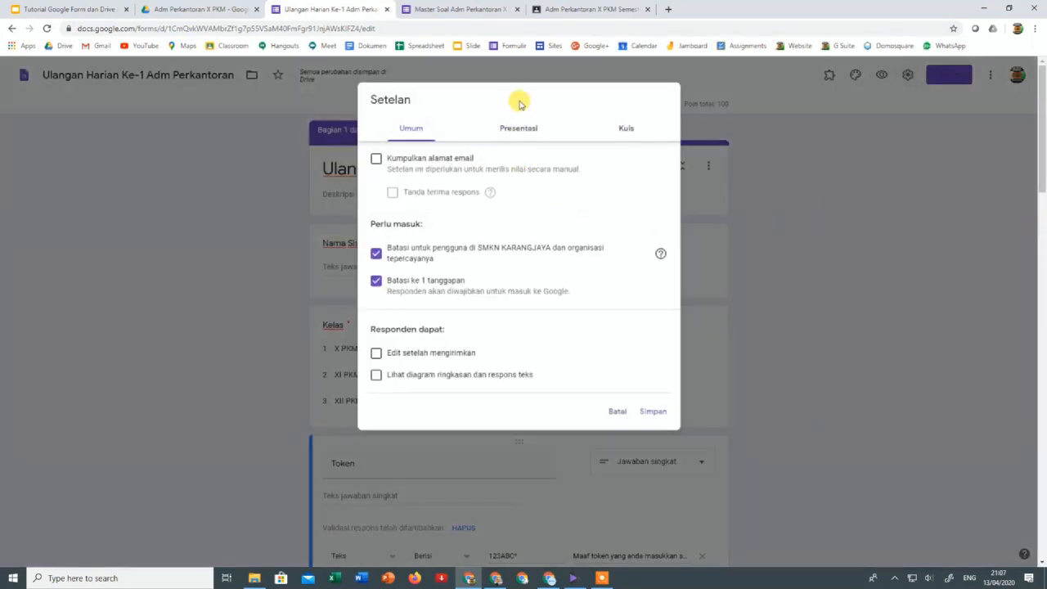
{"action": "left_click", "coordinate": [621, 128]}
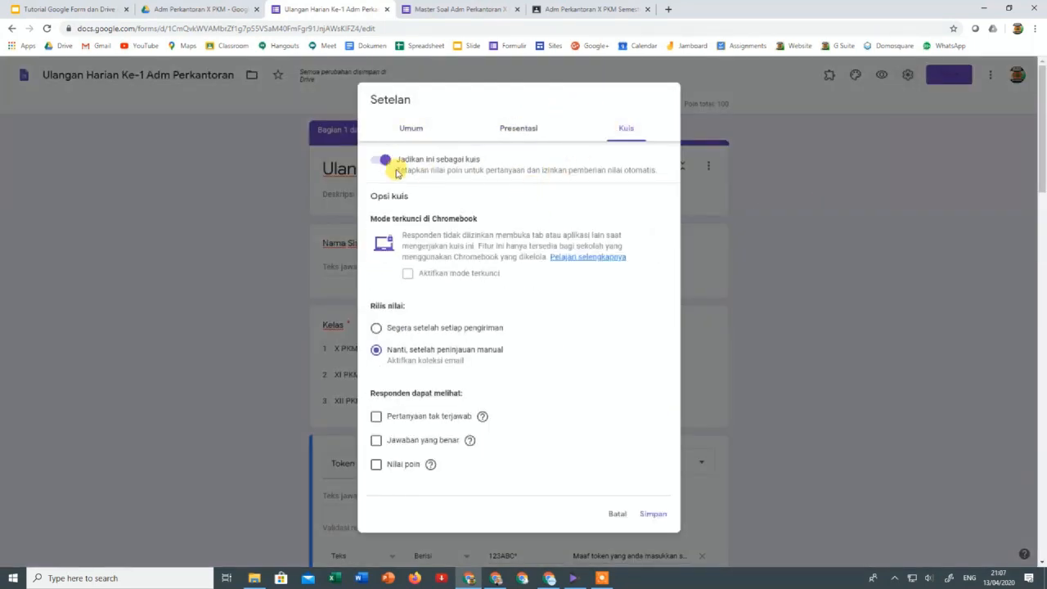
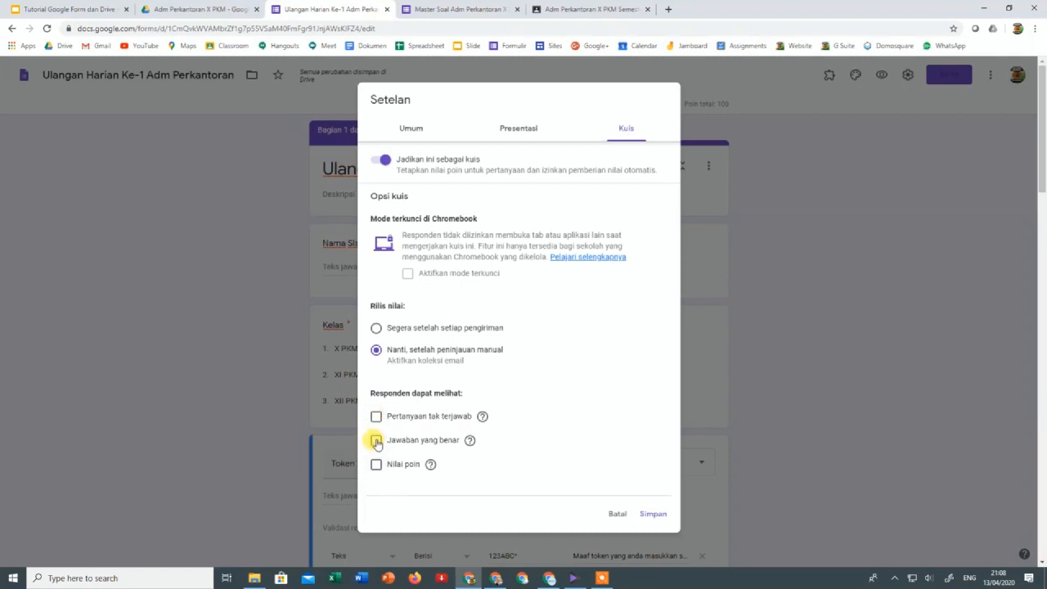
Show respondents the correct answers ('Jawaban yang benar'), then review the Umum and Presentasi settings
{"action": "left_click", "coordinate": [376, 442]}
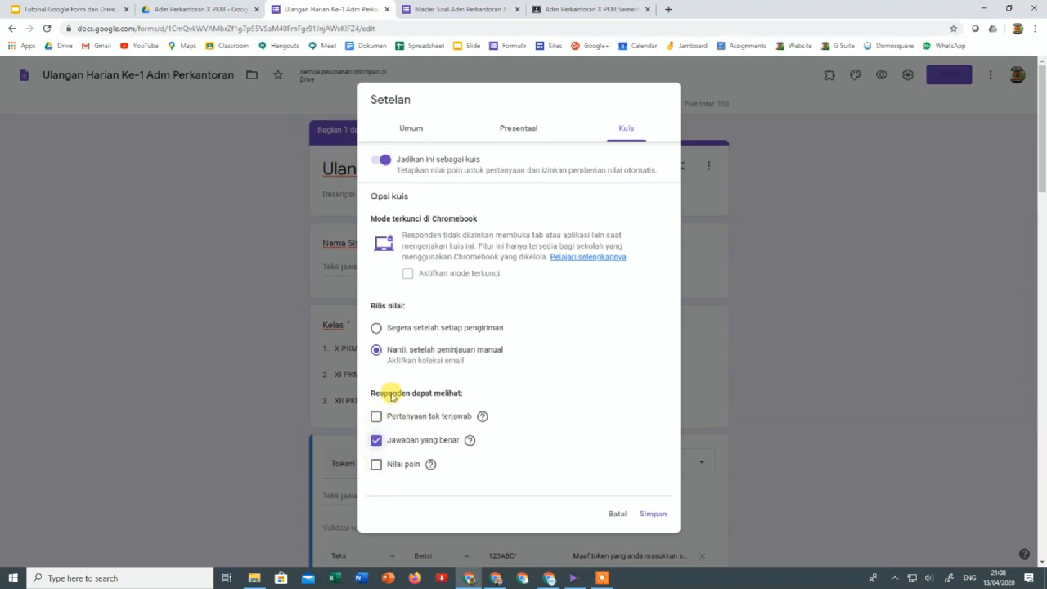
{"action": "left_click", "coordinate": [413, 129]}
{"action": "left_click", "coordinate": [520, 131]}
{"action": "left_click", "coordinate": [626, 129]}
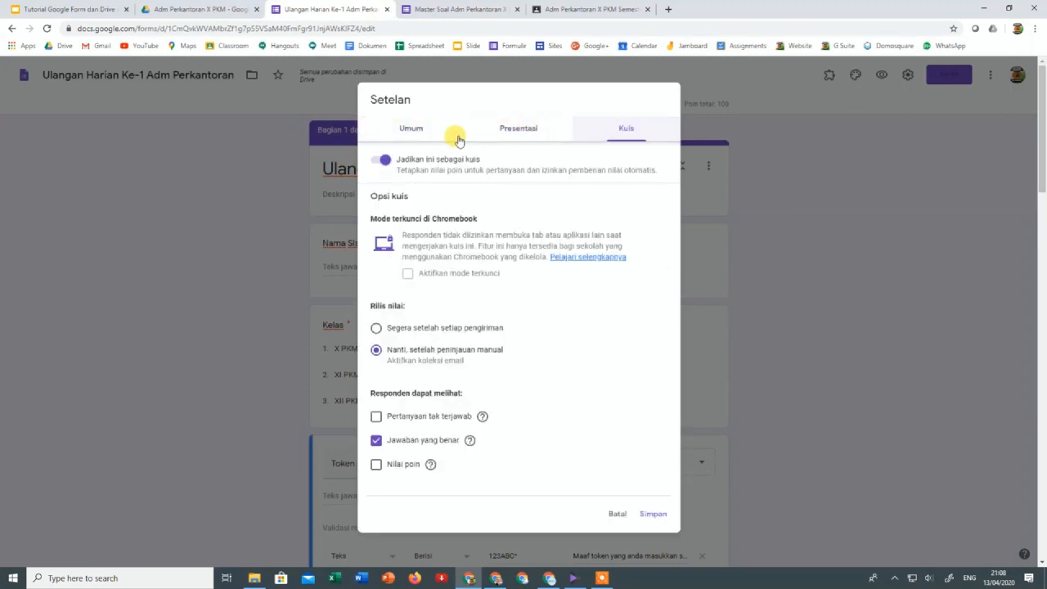
{"action": "left_click", "coordinate": [409, 130]}
{"action": "left_click", "coordinate": [653, 411]}
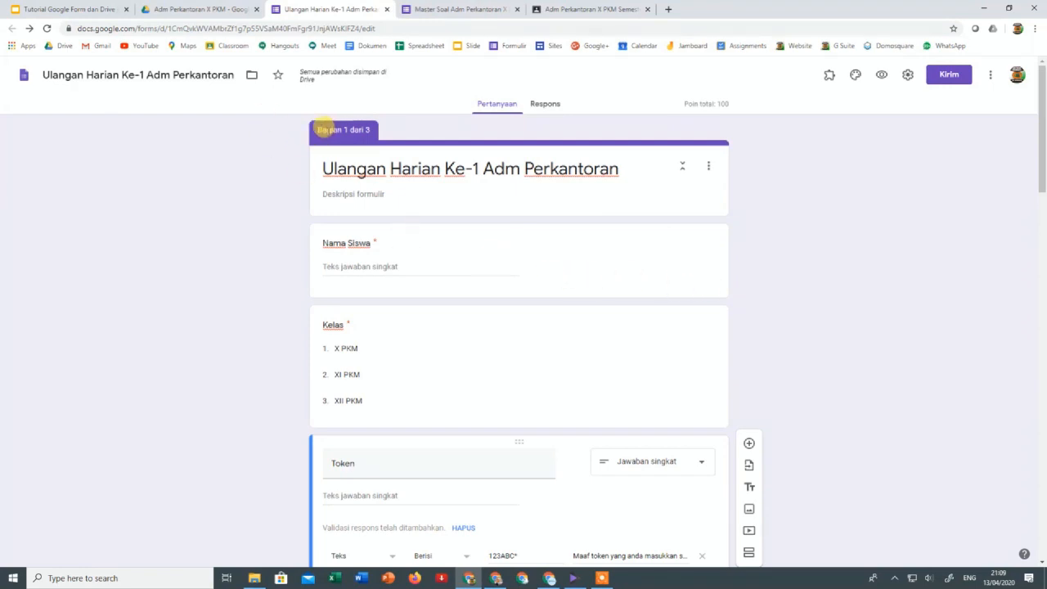
{"action": "scroll", "coordinate": [347, 229], "scroll_direction": "down", "scroll_amount": 1}
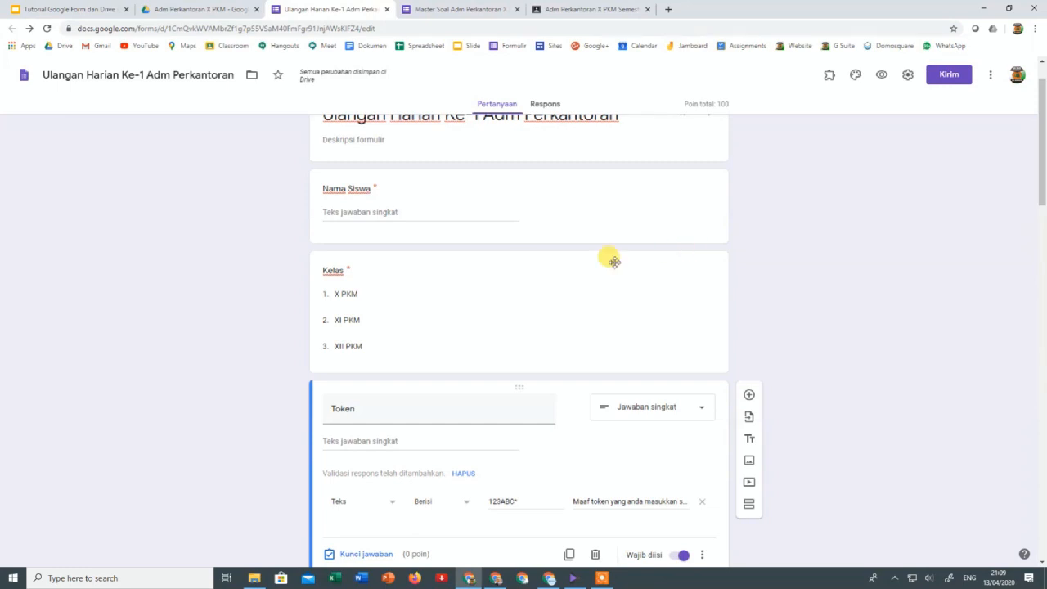
{"action": "scroll", "coordinate": [621, 260], "scroll_direction": "up", "scroll_amount": 2}
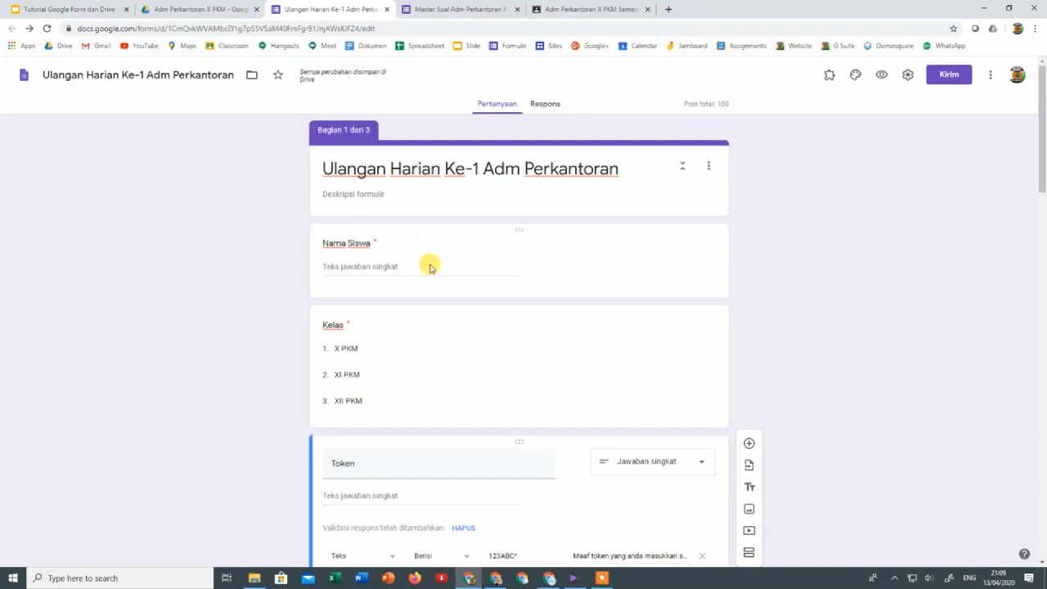
Add a new section after the Kelas question and clear its 'Bagian Tanpa Judul' title
{"action": "left_click", "coordinate": [632, 325]}
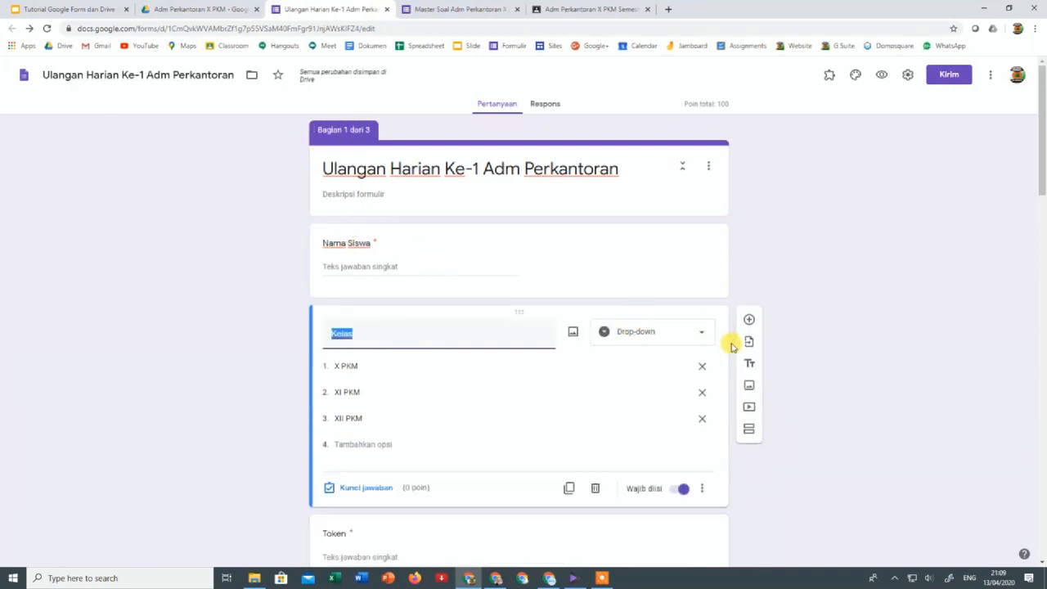
{"action": "left_click", "coordinate": [749, 433]}
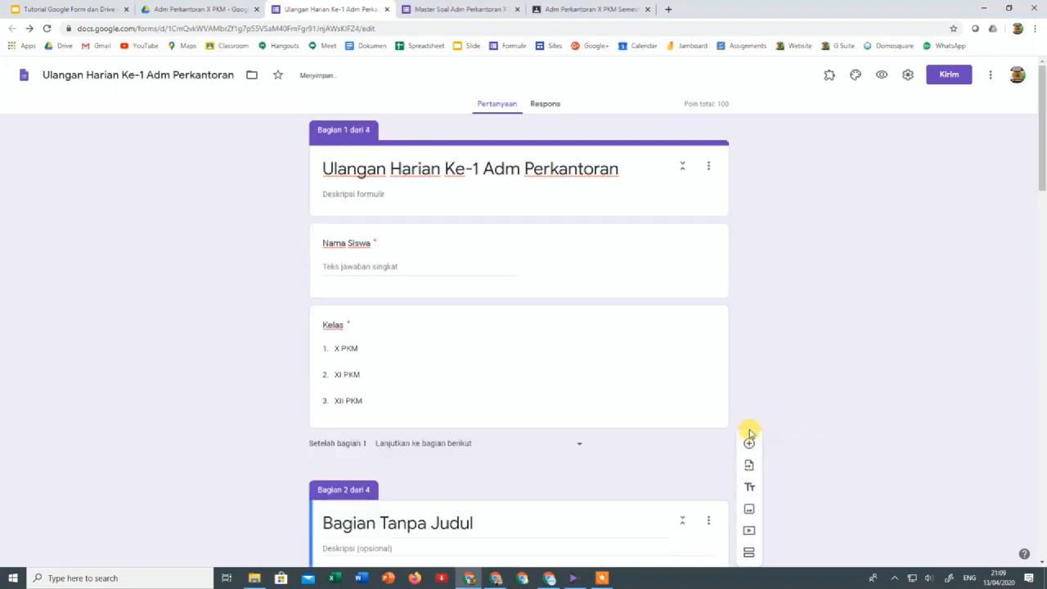
{"action": "scroll", "coordinate": [673, 394], "scroll_direction": "down", "scroll_amount": 3}
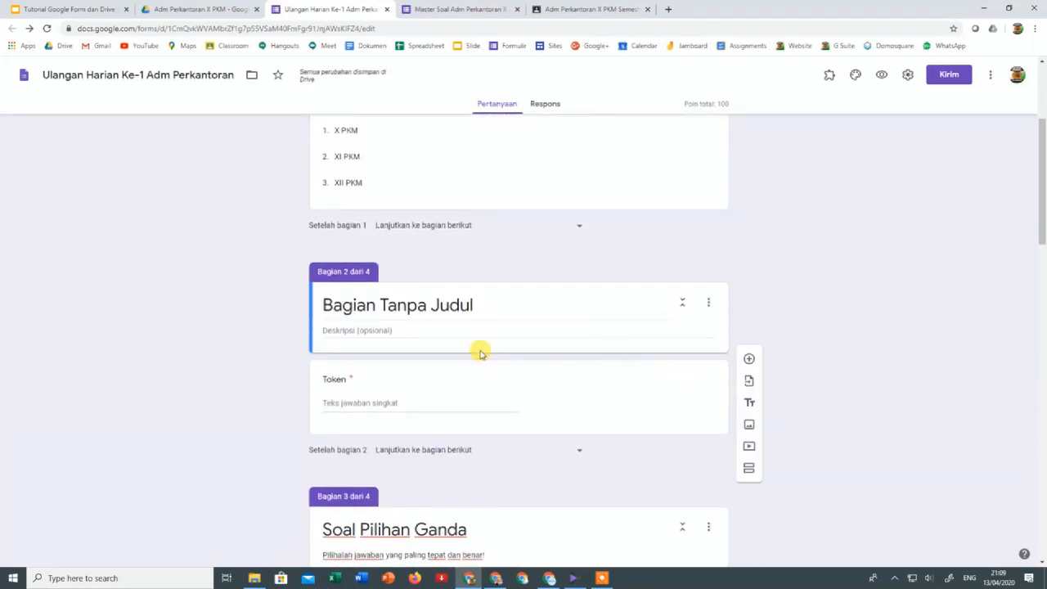
{"action": "left_click", "coordinate": [467, 305]}
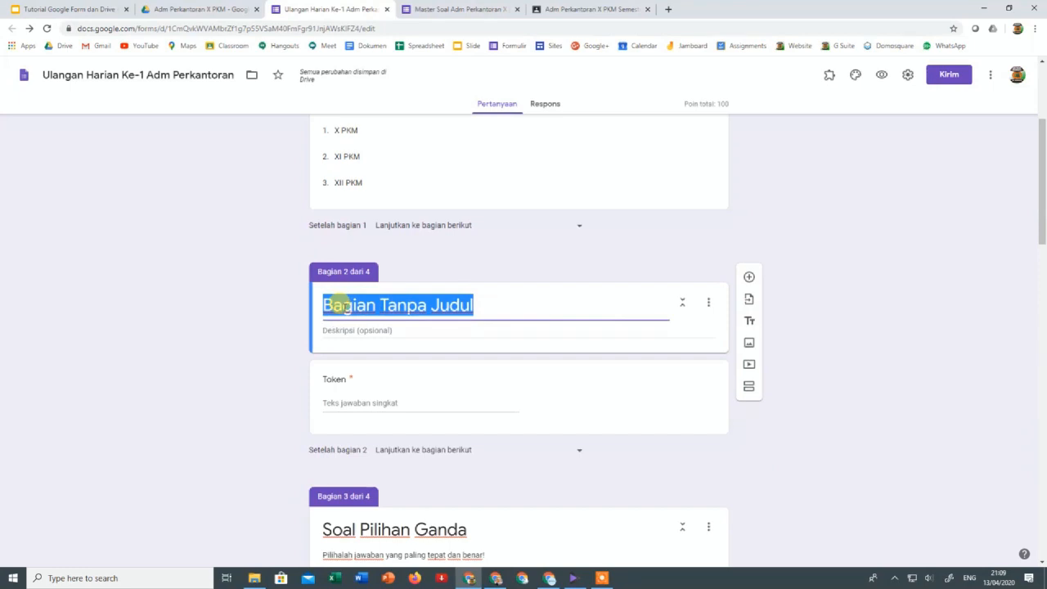
{"action": "key", "text": "BackSpace"}
Add another untitled section after the Nama Siswa question, deleting its default title
{"action": "scroll", "coordinate": [808, 288], "scroll_direction": "up", "scroll_amount": 2}
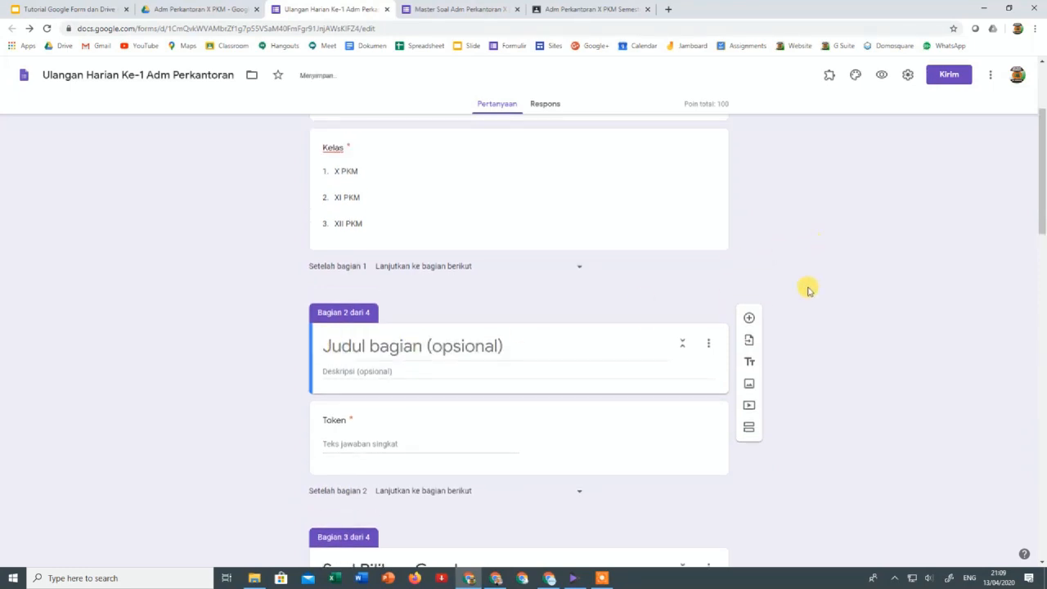
{"action": "left_click", "coordinate": [452, 232]}
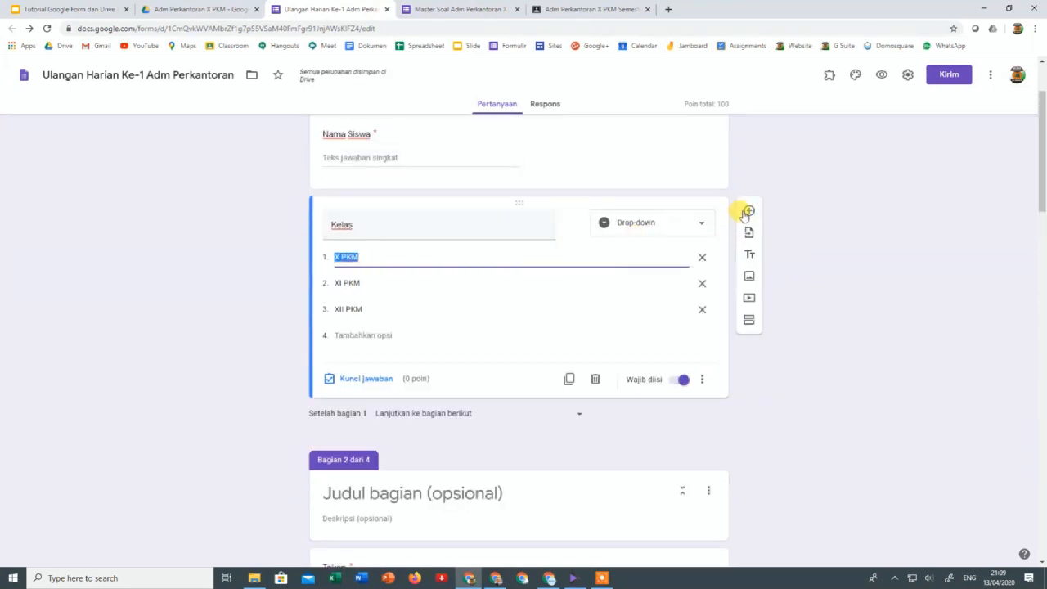
{"action": "left_click", "coordinate": [690, 168]}
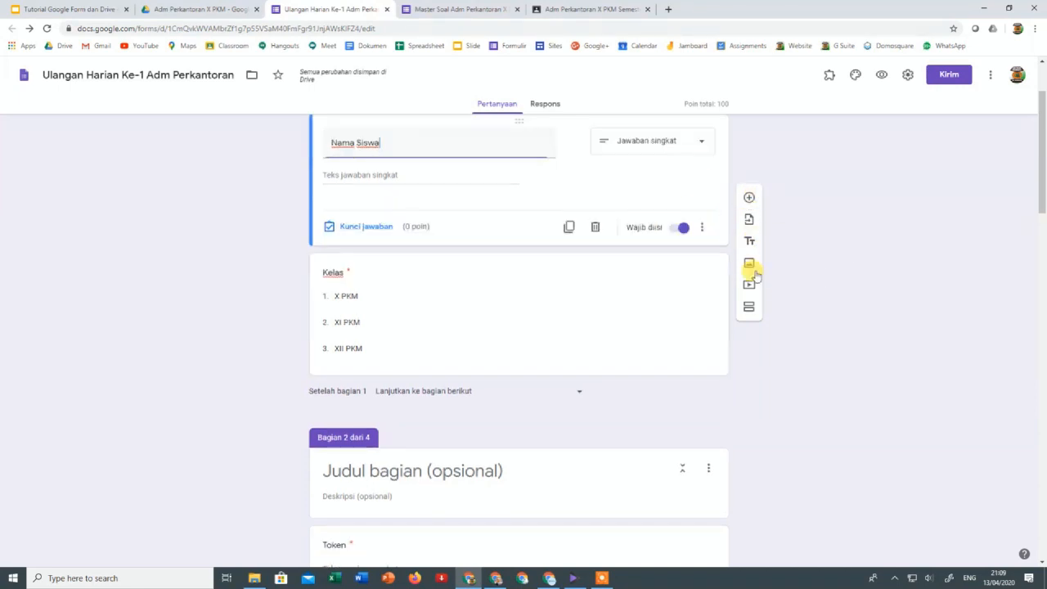
{"action": "left_click", "coordinate": [748, 246]}
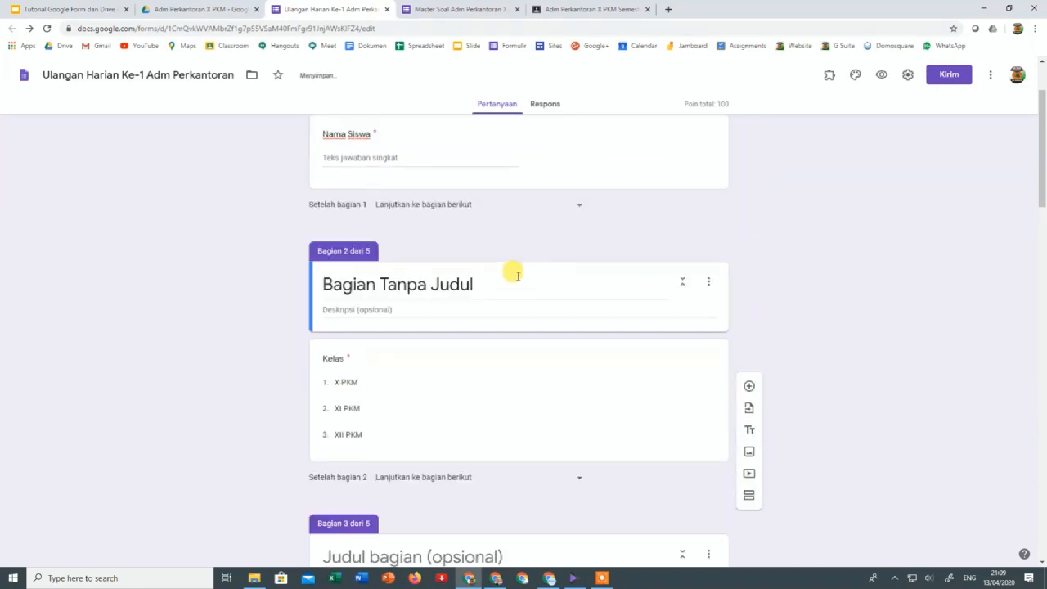
{"action": "left_click_drag", "start_coordinate": [507, 276], "coordinate": [337, 272]}
{"action": "key", "text": "BackSpace"}
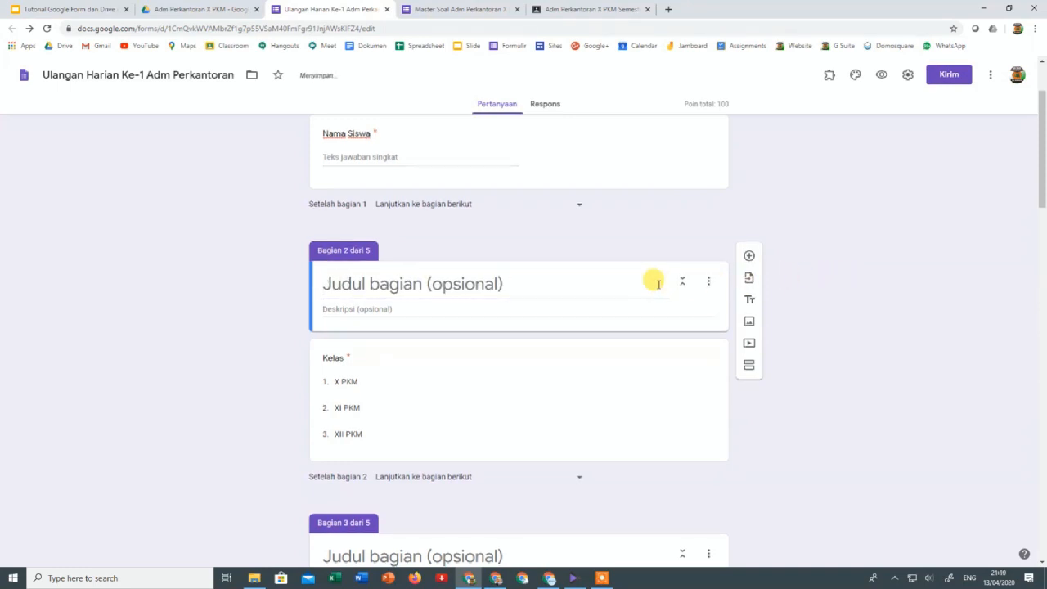
{"action": "scroll", "coordinate": [666, 288], "scroll_direction": "down", "scroll_amount": 3}
{"action": "scroll", "coordinate": [659, 288], "scroll_direction": "up", "scroll_amount": 4}
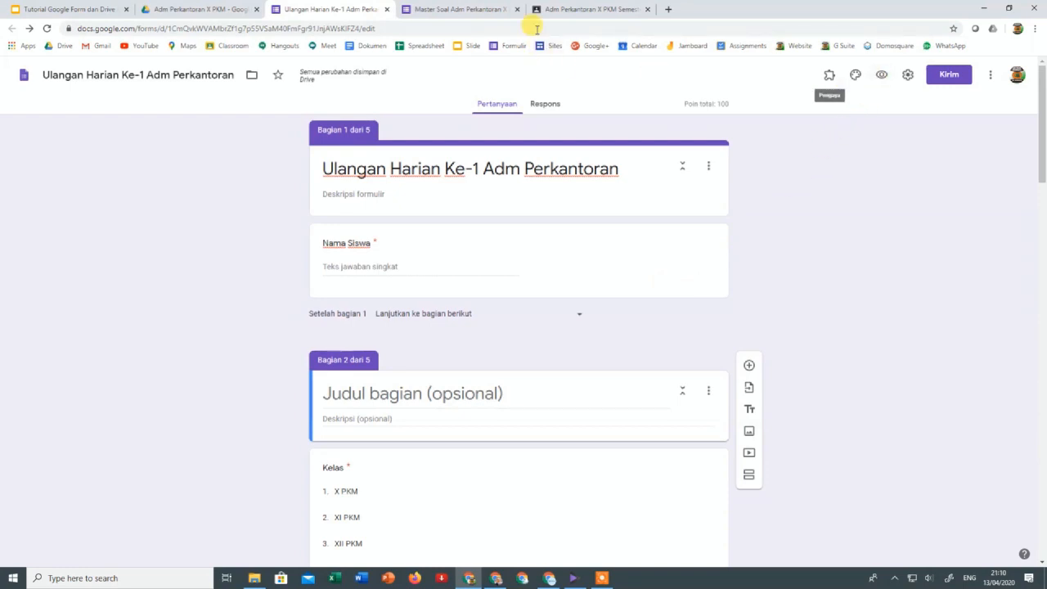
Preview the Ulangan Harian quiz as students see it, then return to the editor
{"action": "left_click", "coordinate": [512, 10]}
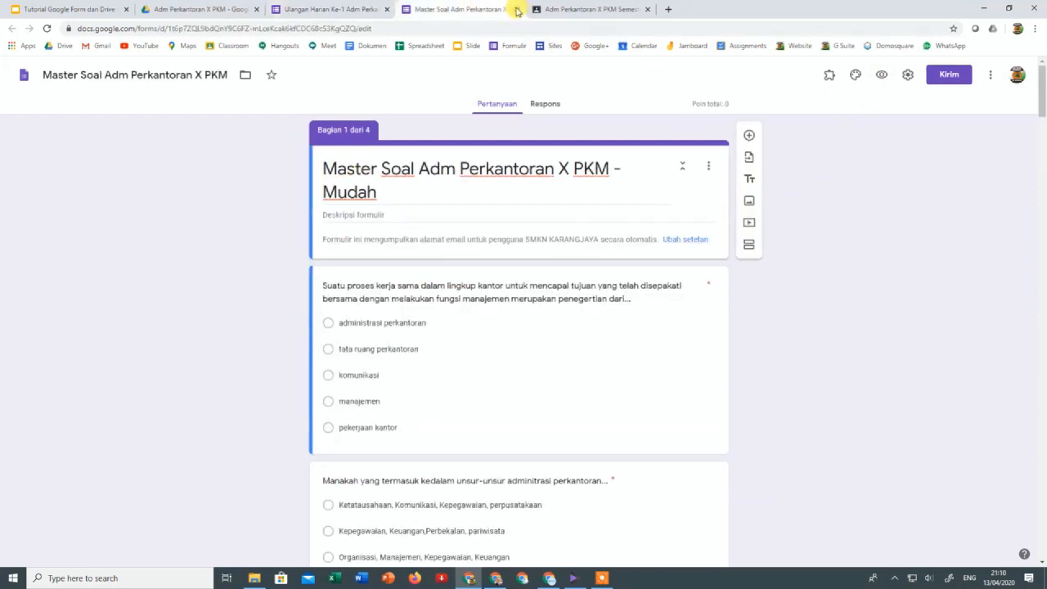
{"action": "left_click", "coordinate": [360, 9]}
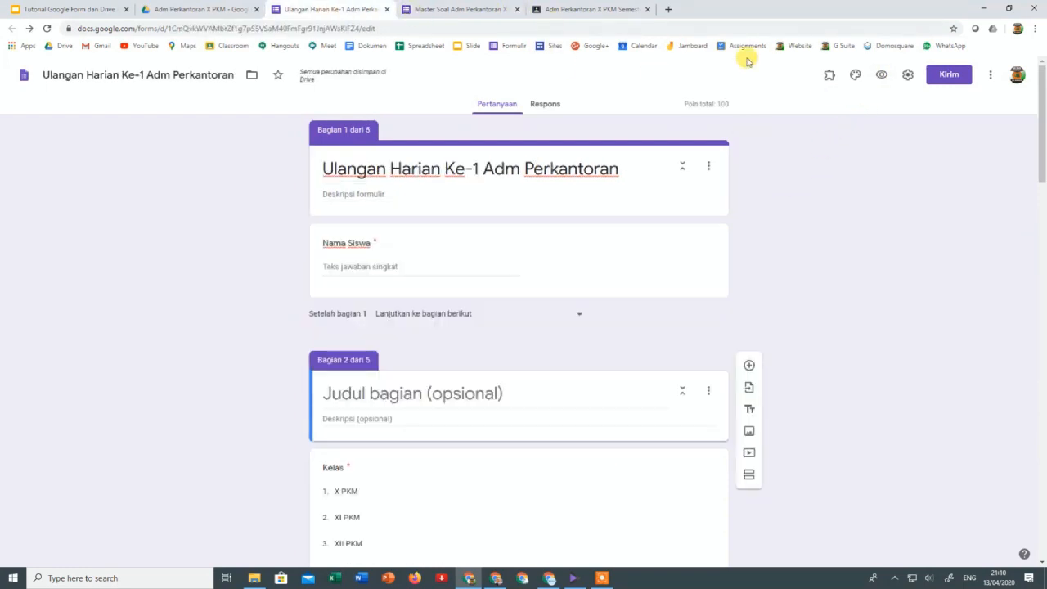
{"action": "left_click", "coordinate": [882, 76]}
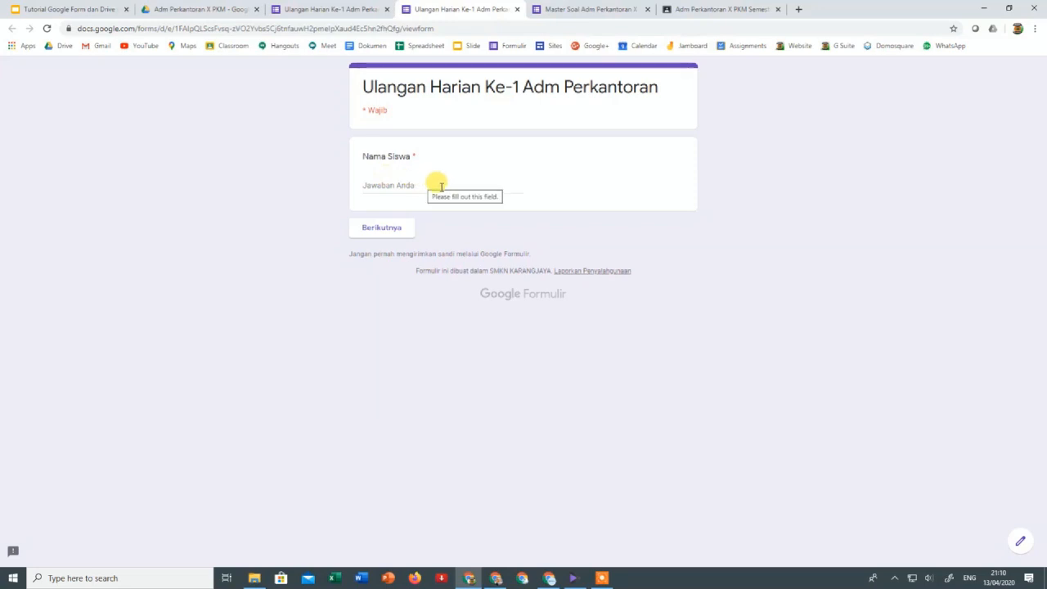
{"action": "left_click", "coordinate": [335, 8]}
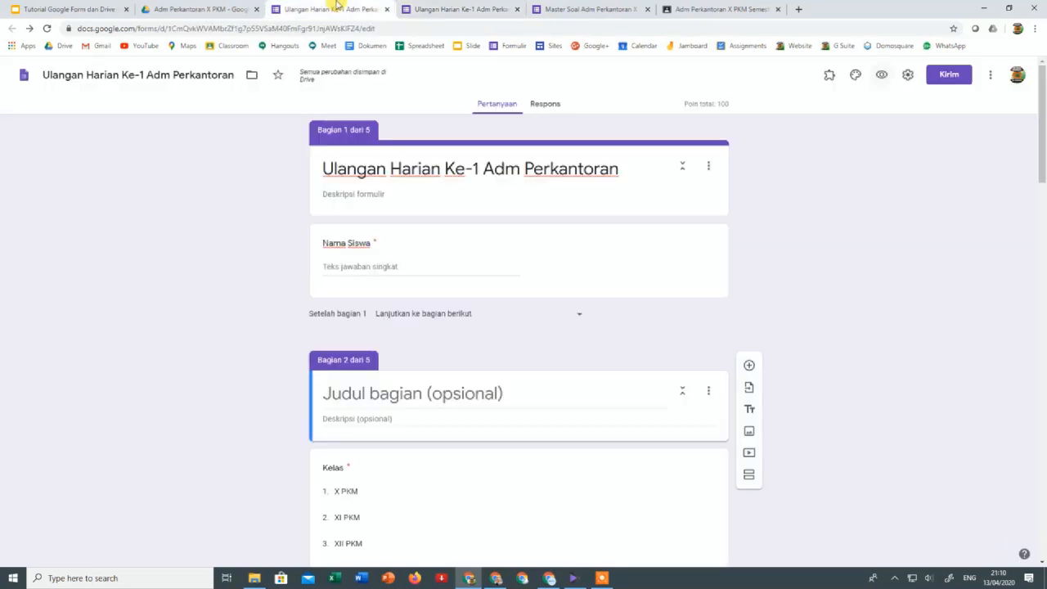
{"action": "scroll", "coordinate": [554, 277], "scroll_direction": "down", "scroll_amount": 2}
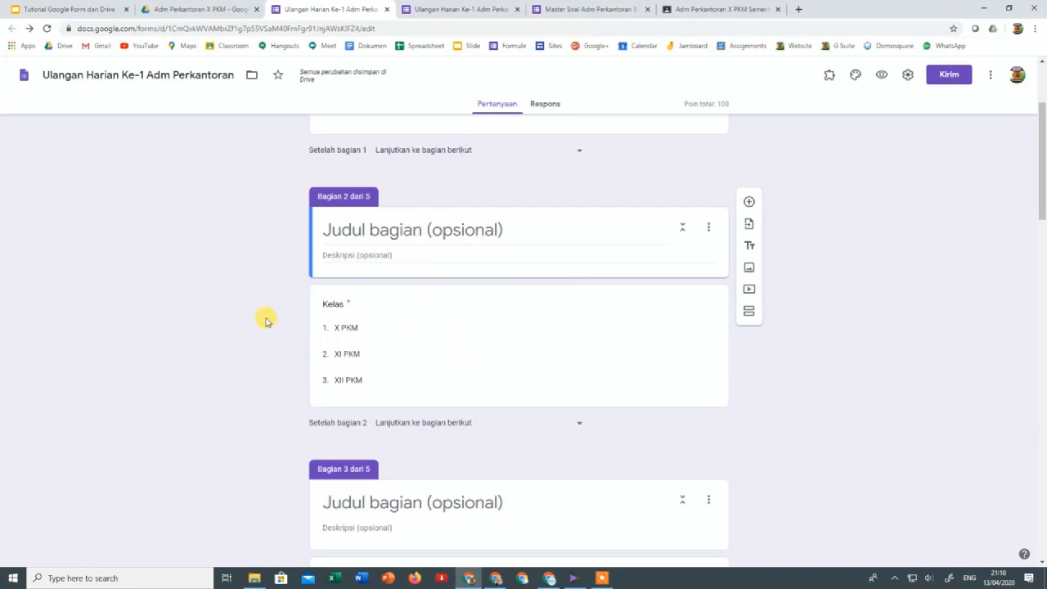
{"action": "scroll", "coordinate": [218, 291], "scroll_direction": "up", "scroll_amount": 2}
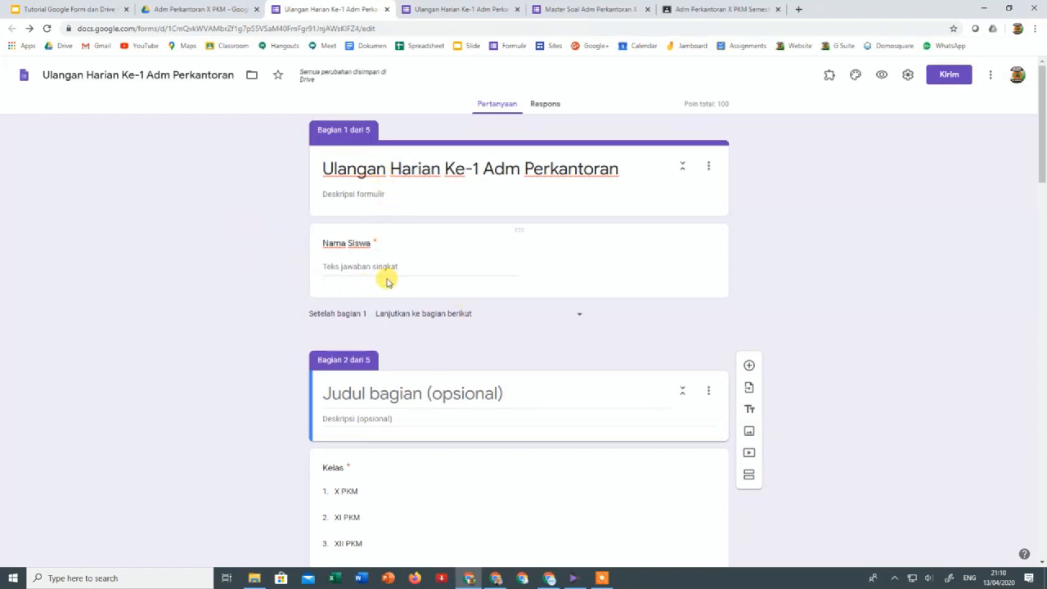
{"action": "scroll", "coordinate": [411, 418], "scroll_direction": "down", "scroll_amount": 9}
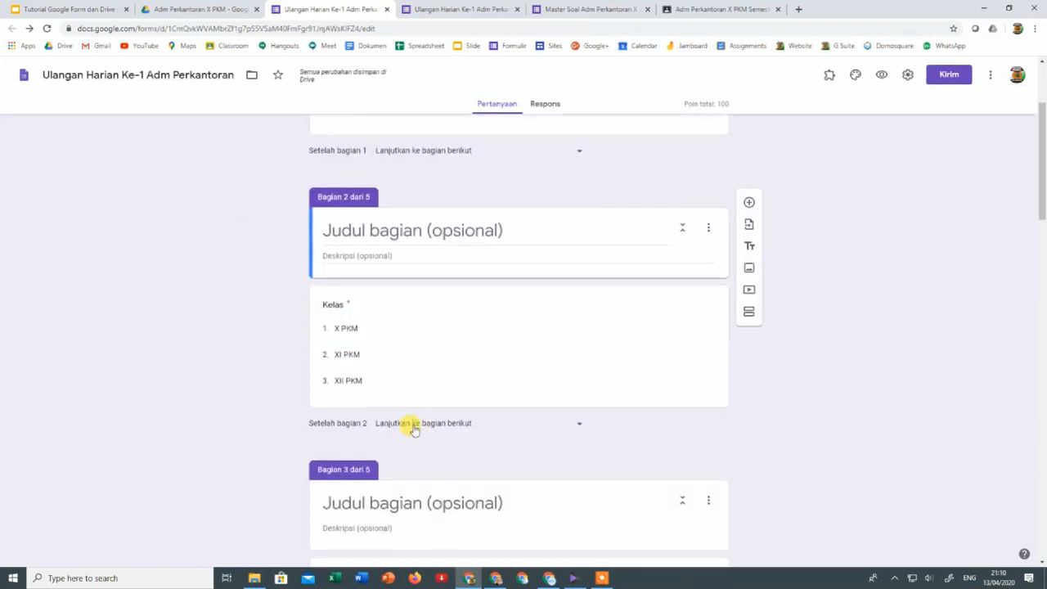
{"action": "scroll", "coordinate": [413, 425], "scroll_direction": "down", "scroll_amount": 10}
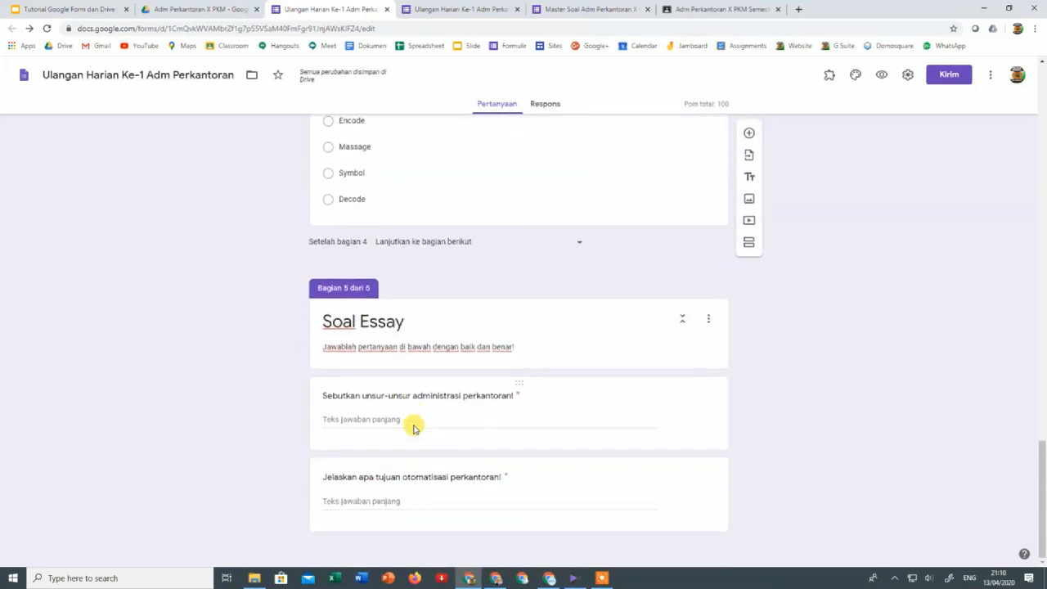
{"action": "scroll", "coordinate": [413, 424], "scroll_direction": "up", "scroll_amount": 6}
{"action": "scroll", "coordinate": [413, 423], "scroll_direction": "up", "scroll_amount": 15}
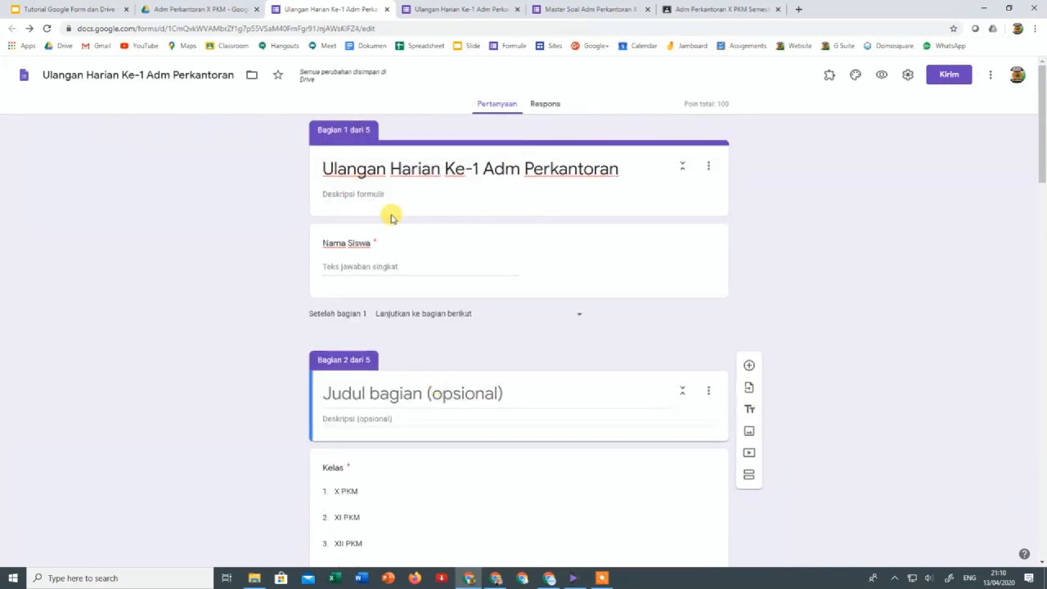
{"action": "scroll", "coordinate": [541, 243], "scroll_direction": "down", "scroll_amount": 2}
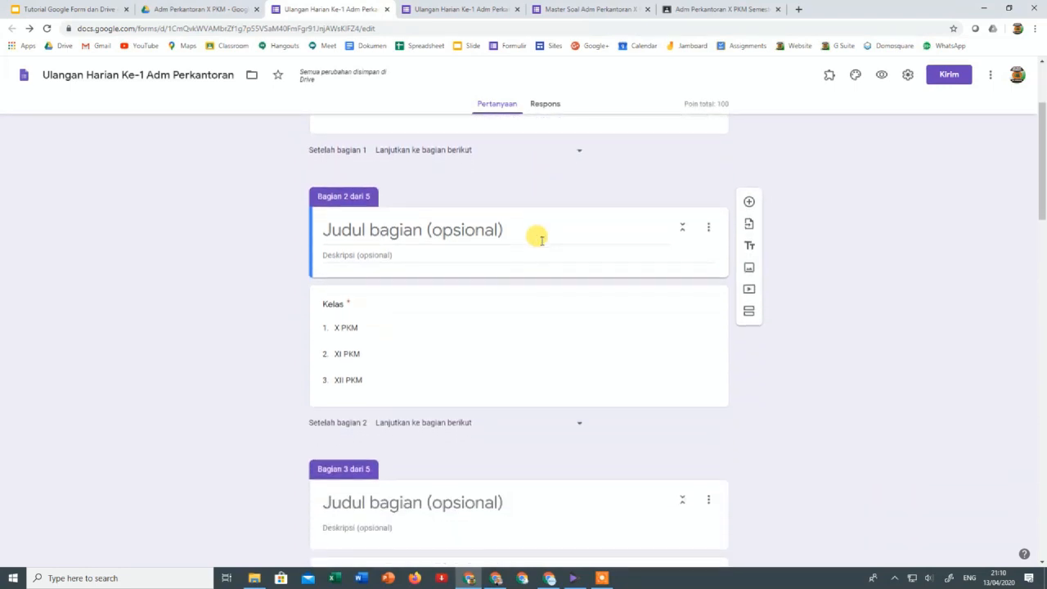
{"action": "scroll", "coordinate": [541, 241], "scroll_direction": "down", "scroll_amount": 3}
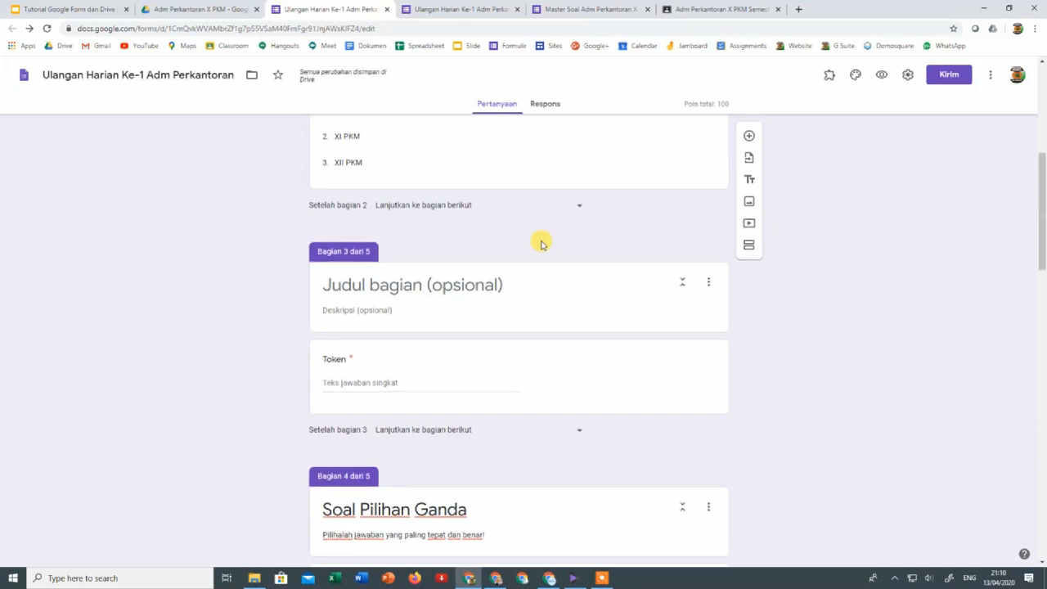
{"action": "scroll", "coordinate": [540, 242], "scroll_direction": "up", "scroll_amount": 4}
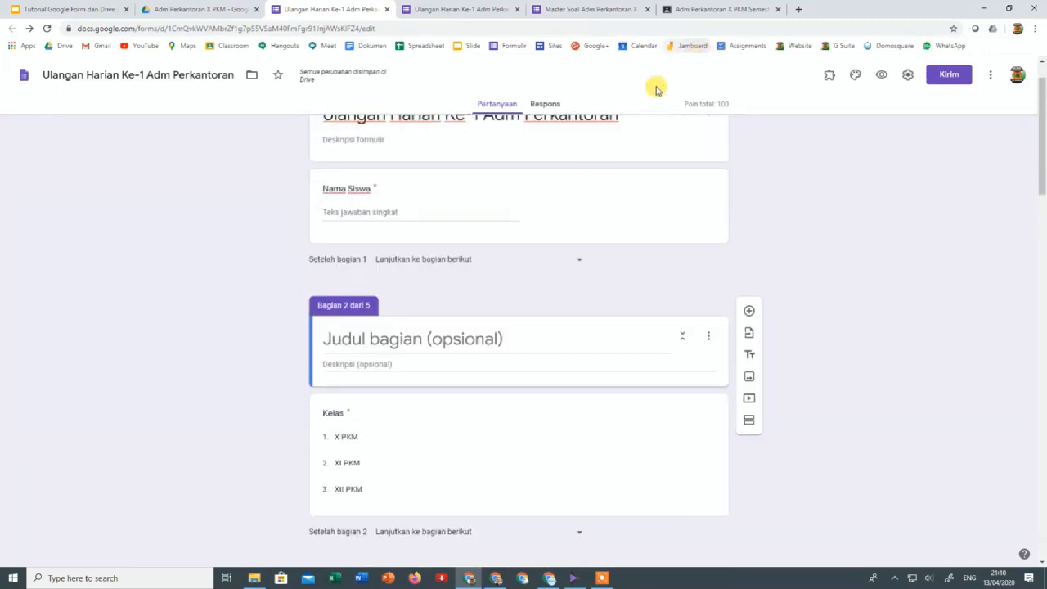
{"action": "scroll", "coordinate": [512, 170], "scroll_direction": "up", "scroll_amount": 1}
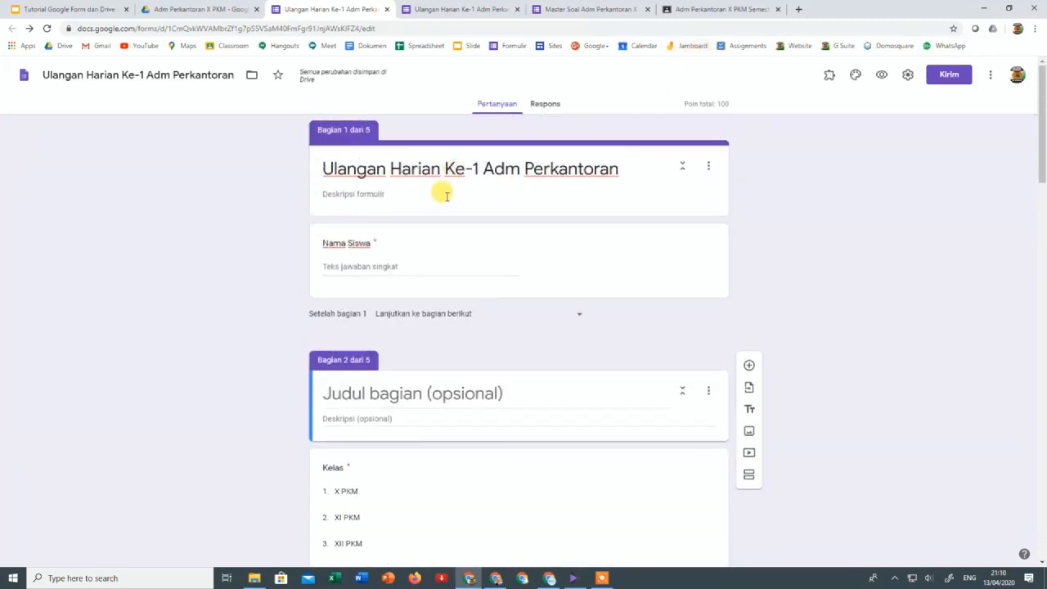
Apply the open-book stock photo as the header, then remove it and reopen header choices
{"action": "left_click", "coordinate": [856, 76]}
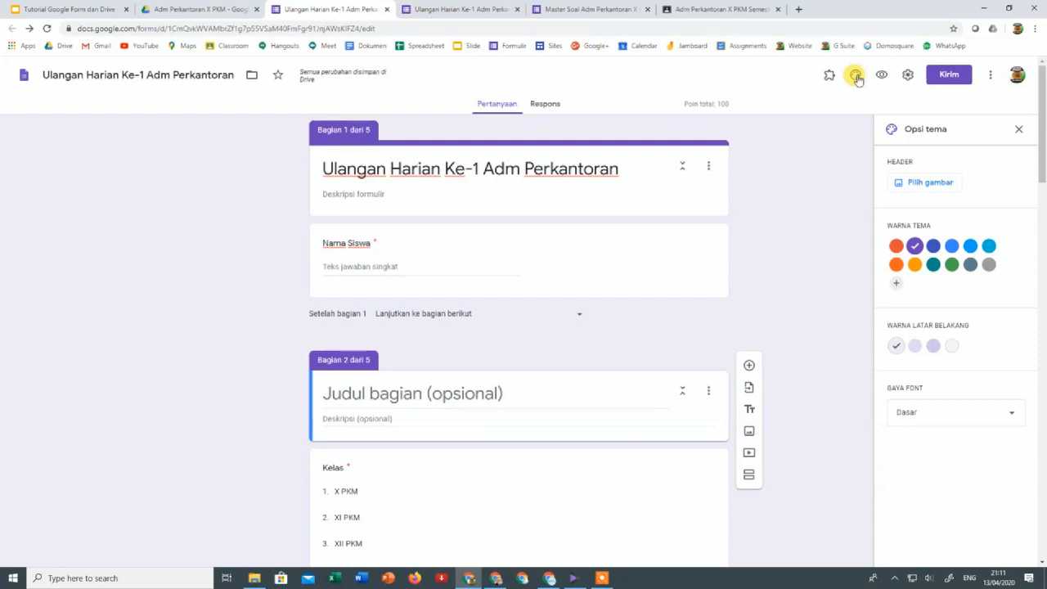
{"action": "left_click", "coordinate": [915, 186]}
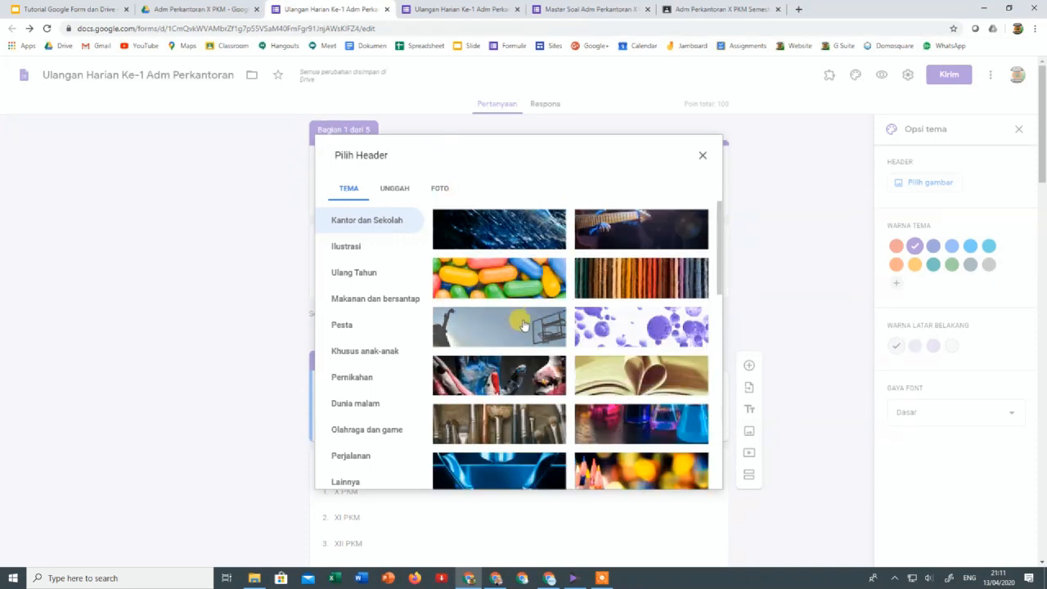
{"action": "scroll", "coordinate": [523, 336], "scroll_direction": "down", "scroll_amount": 2}
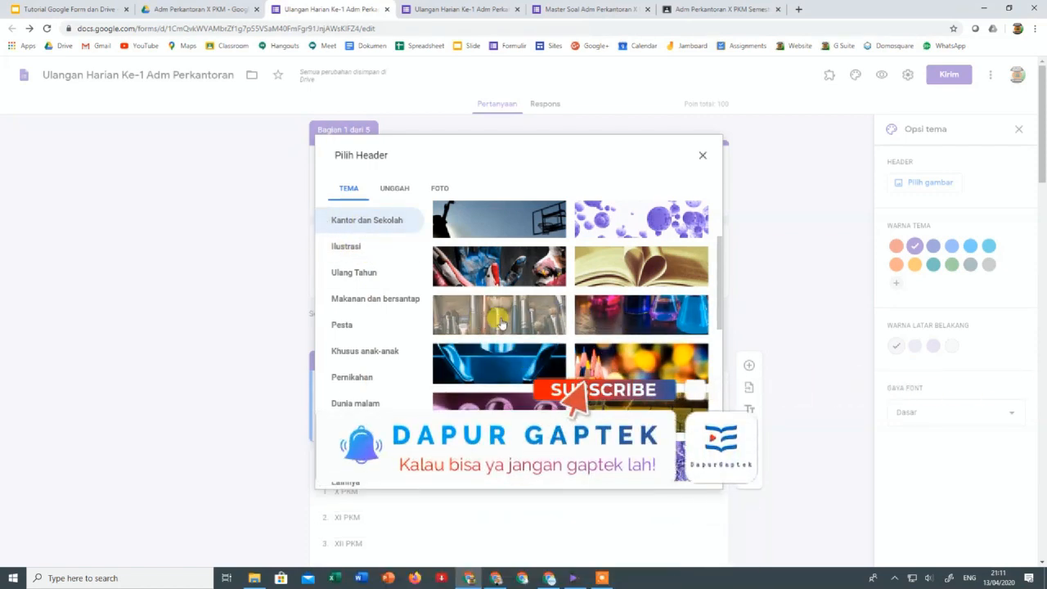
{"action": "left_click", "coordinate": [625, 270]}
{"action": "left_click", "coordinate": [675, 474]}
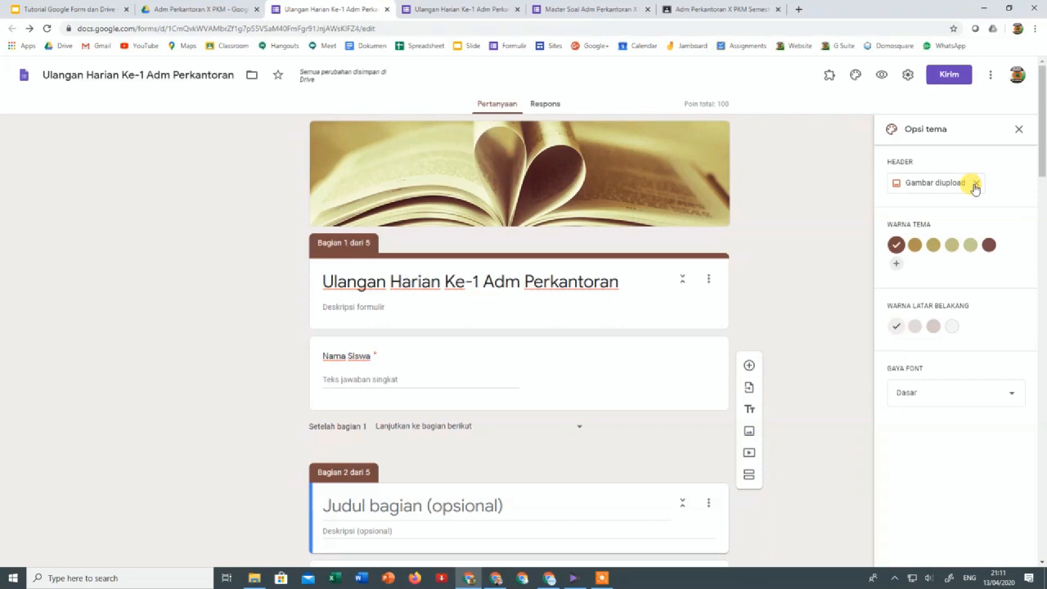
{"action": "left_click", "coordinate": [975, 183]}
{"action": "left_click", "coordinate": [929, 180]}
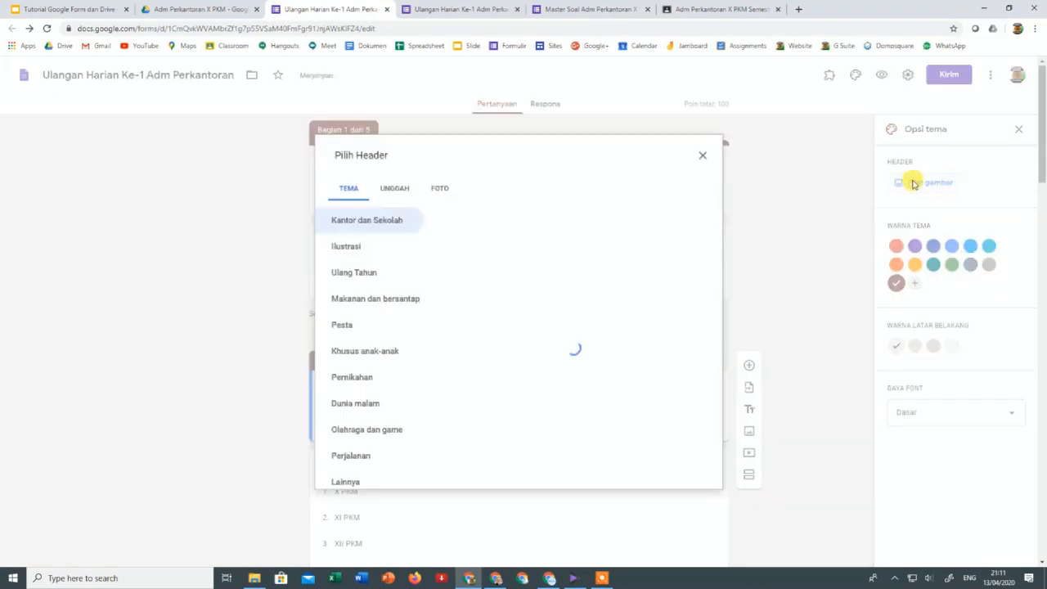
Upload Kop Surat.PNG from the Pictures folder as the header image
{"action": "left_click", "coordinate": [391, 189]}
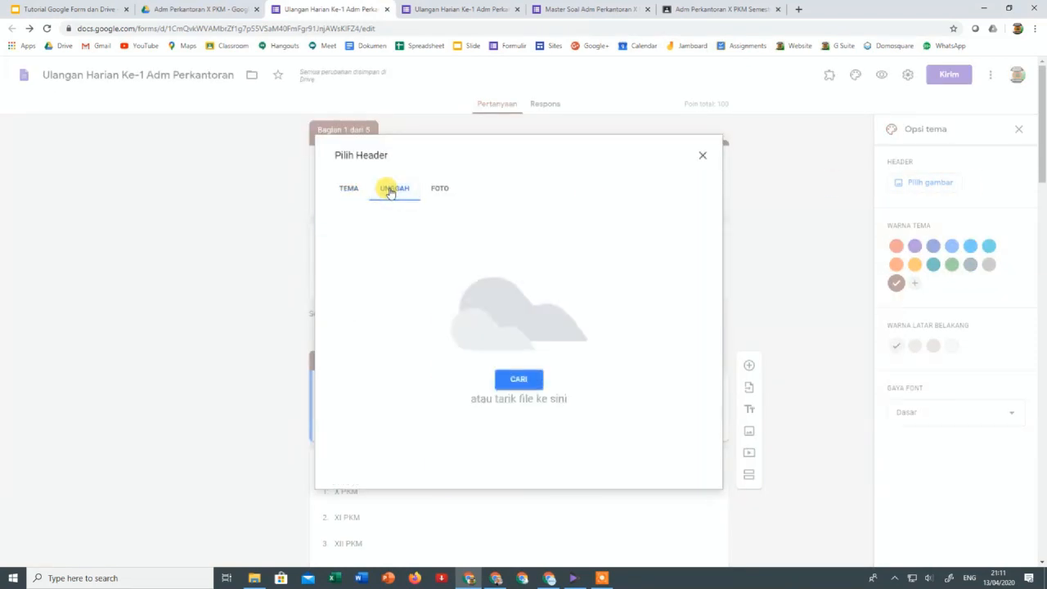
{"action": "left_click", "coordinate": [440, 189]}
{"action": "left_click", "coordinate": [391, 188]}
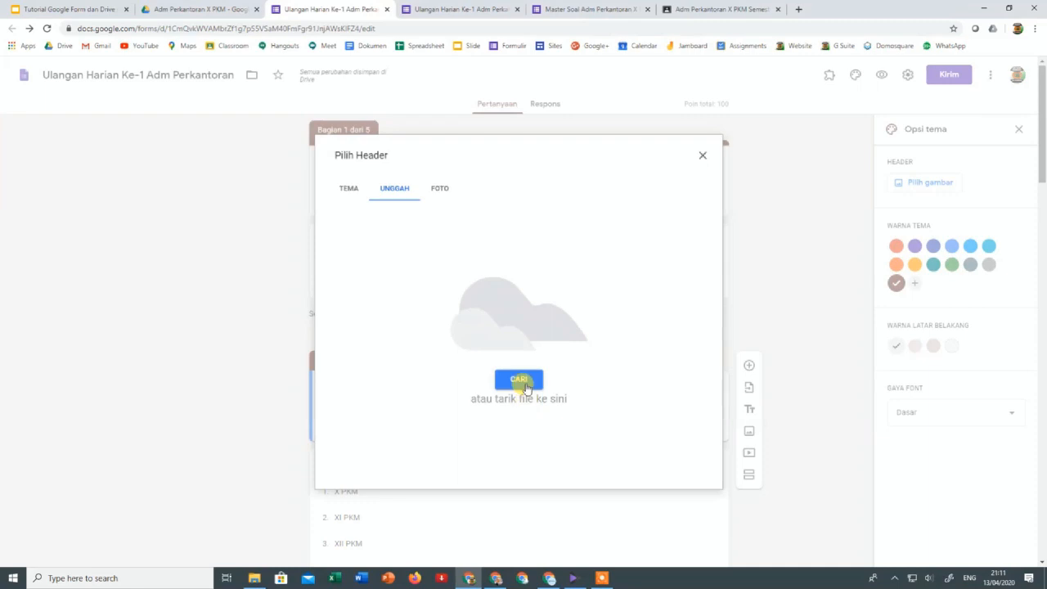
{"action": "left_click", "coordinate": [520, 381]}
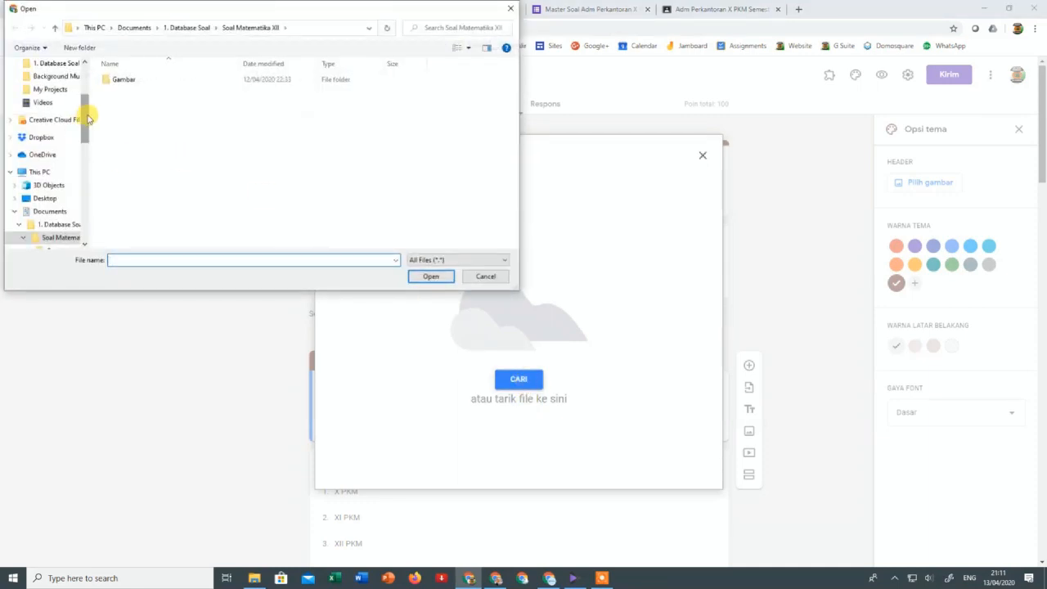
{"action": "left_click", "coordinate": [16, 215]}
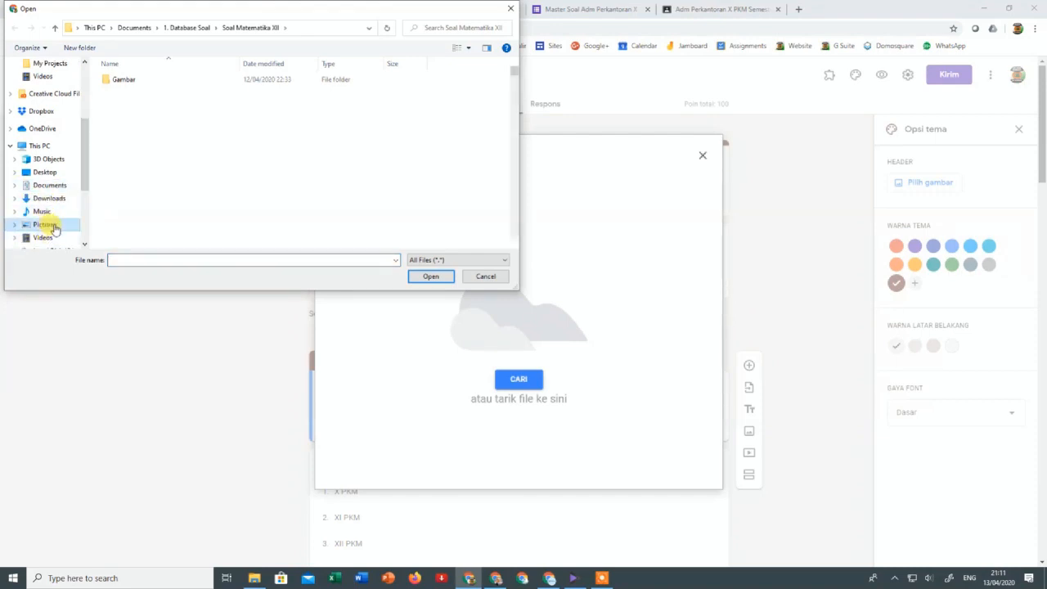
{"action": "left_click", "coordinate": [45, 225]}
{"action": "scroll", "coordinate": [344, 134], "scroll_direction": "down", "scroll_amount": 10}
{"action": "scroll", "coordinate": [345, 134], "scroll_direction": "down", "scroll_amount": 15}
{"action": "scroll", "coordinate": [349, 130], "scroll_direction": "down", "scroll_amount": 15}
{"action": "scroll", "coordinate": [349, 131], "scroll_direction": "down", "scroll_amount": 15}
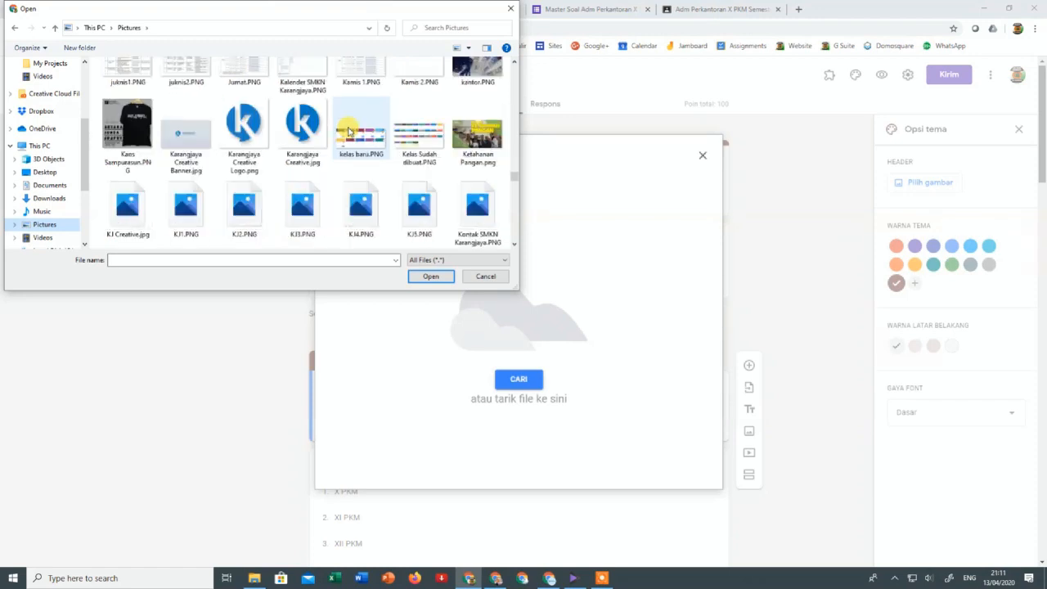
{"action": "scroll", "coordinate": [349, 131], "scroll_direction": "down", "scroll_amount": 2}
{"action": "scroll", "coordinate": [349, 131], "scroll_direction": "down", "scroll_amount": 2}
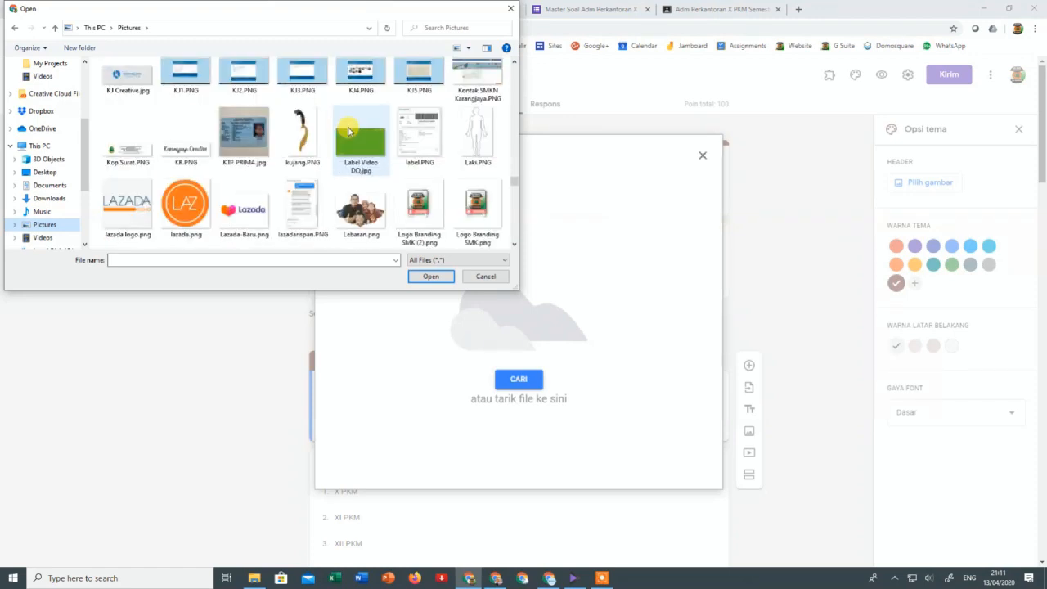
{"action": "double_click", "coordinate": [130, 151]}
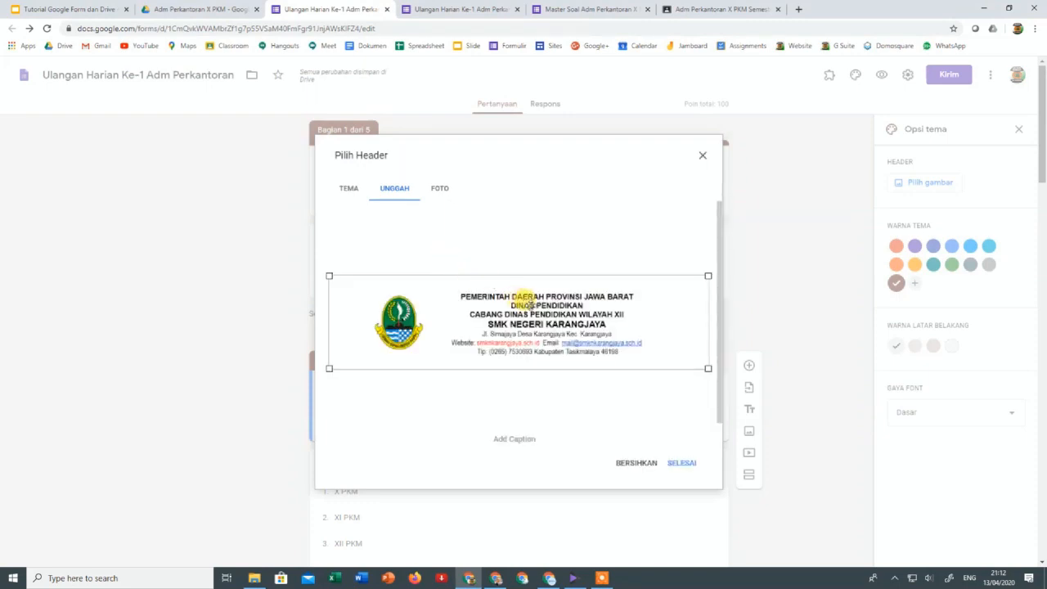
Apply the SMK Negeri Karangjaya letterhead as the header and set the theme colour to dark green
{"action": "left_click", "coordinate": [682, 468]}
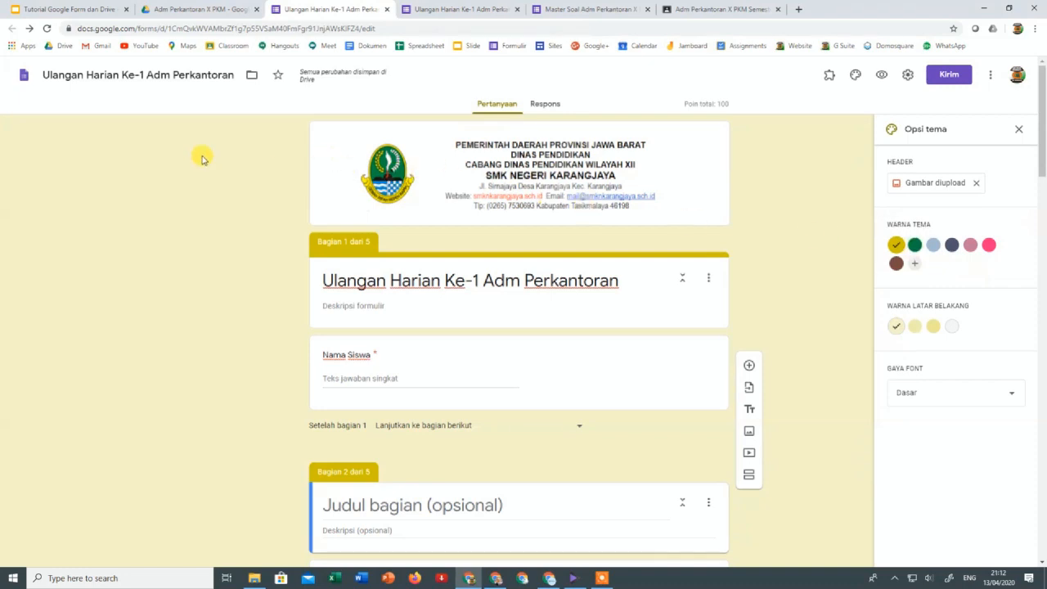
{"action": "left_click", "coordinate": [914, 244]}
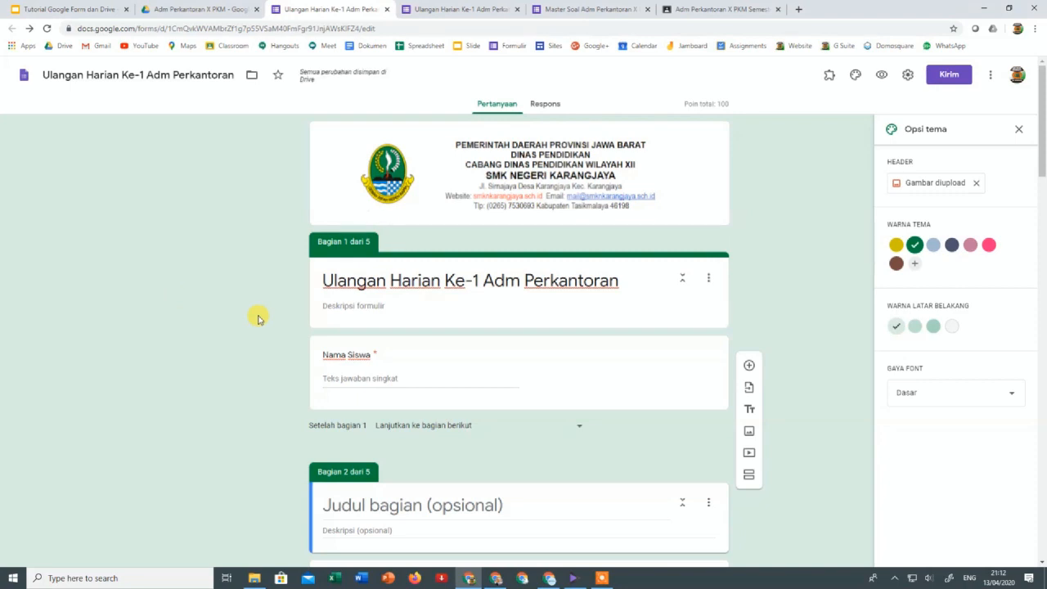
{"action": "scroll", "coordinate": [257, 319], "scroll_direction": "down", "scroll_amount": 1}
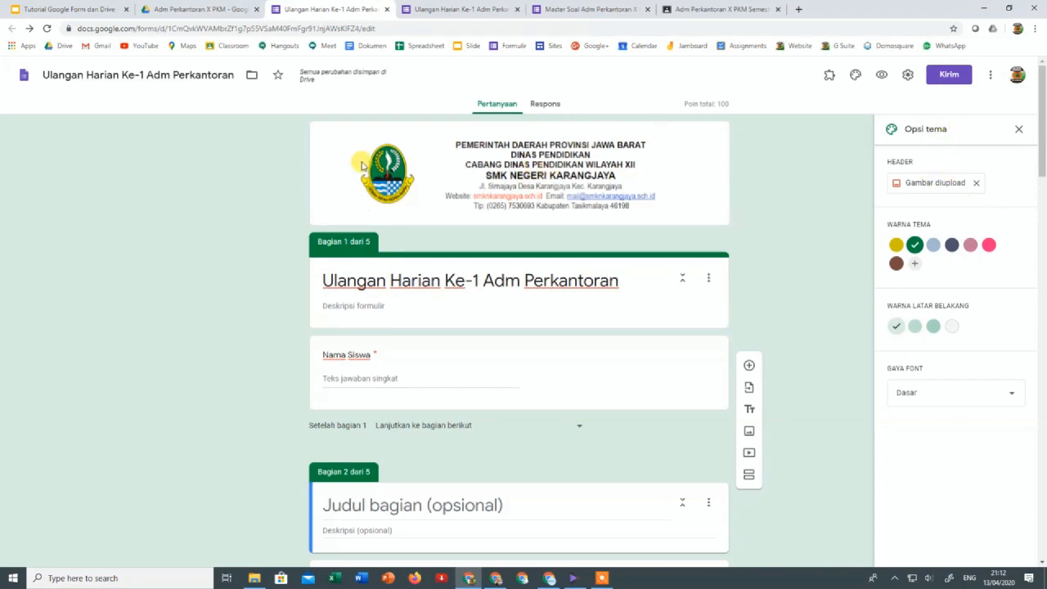
Scroll through the finished quiz and close the Opsi tema panel
{"action": "scroll", "coordinate": [501, 323], "scroll_direction": "down", "scroll_amount": 3}
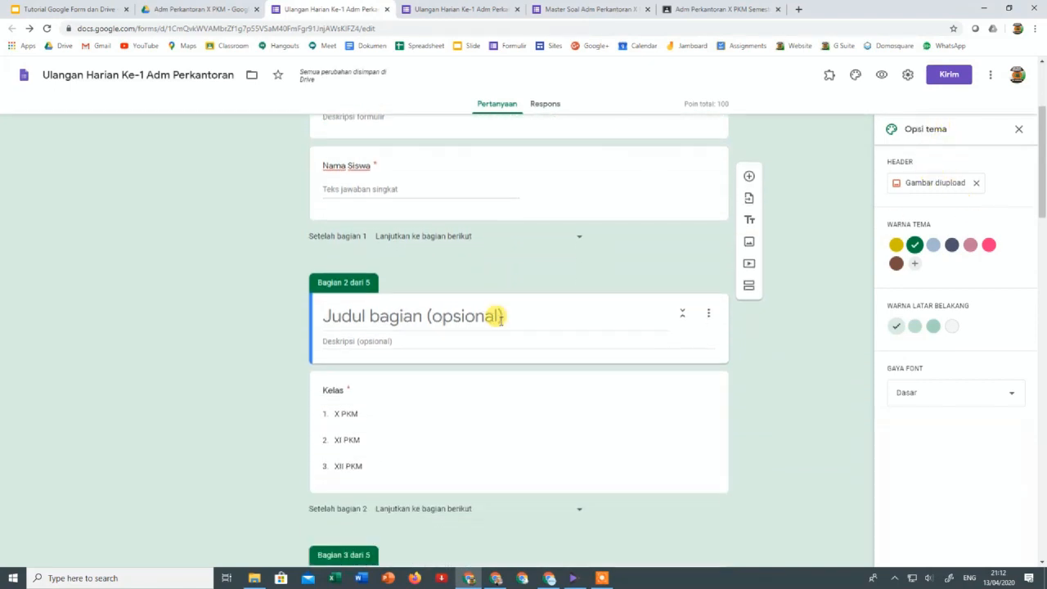
{"action": "scroll", "coordinate": [501, 323], "scroll_direction": "down", "scroll_amount": 5}
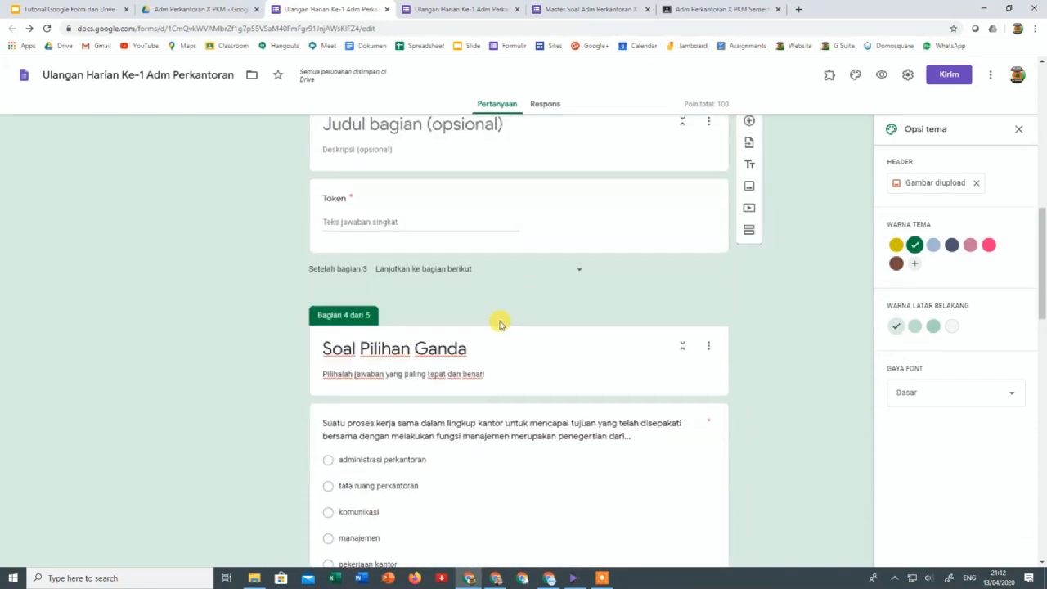
{"action": "scroll", "coordinate": [500, 323], "scroll_direction": "up", "scroll_amount": 7}
{"action": "scroll", "coordinate": [500, 323], "scroll_direction": "up", "scroll_amount": 1}
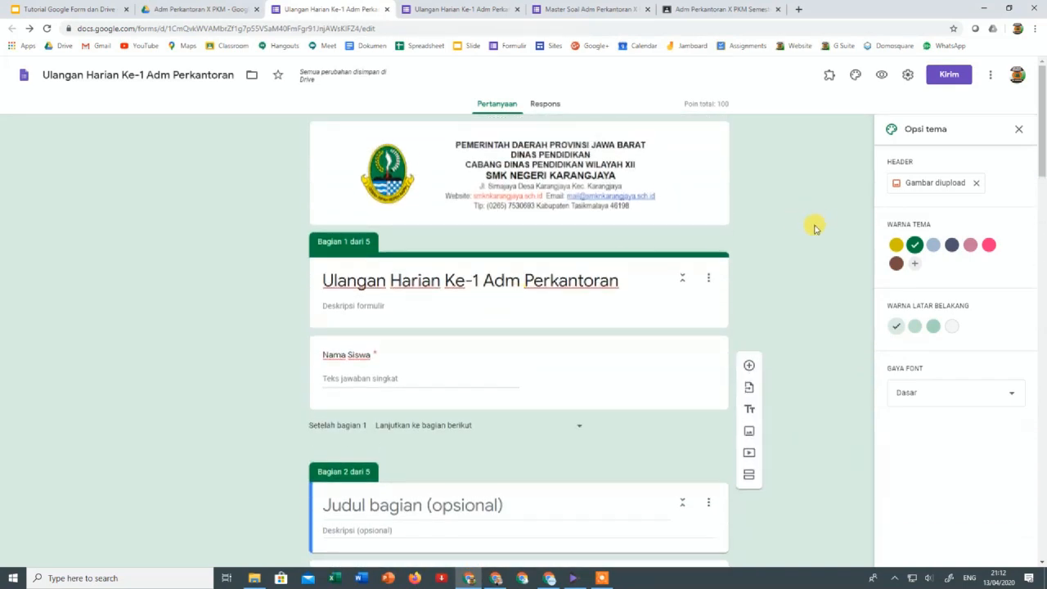
{"action": "left_click", "coordinate": [1018, 129]}
Review the quiz once more and open the Kirim sending dialog
{"action": "scroll", "coordinate": [546, 350], "scroll_direction": "down", "scroll_amount": 1}
{"action": "scroll", "coordinate": [545, 345], "scroll_direction": "down", "scroll_amount": 1}
{"action": "scroll", "coordinate": [545, 341], "scroll_direction": "up", "scroll_amount": 2}
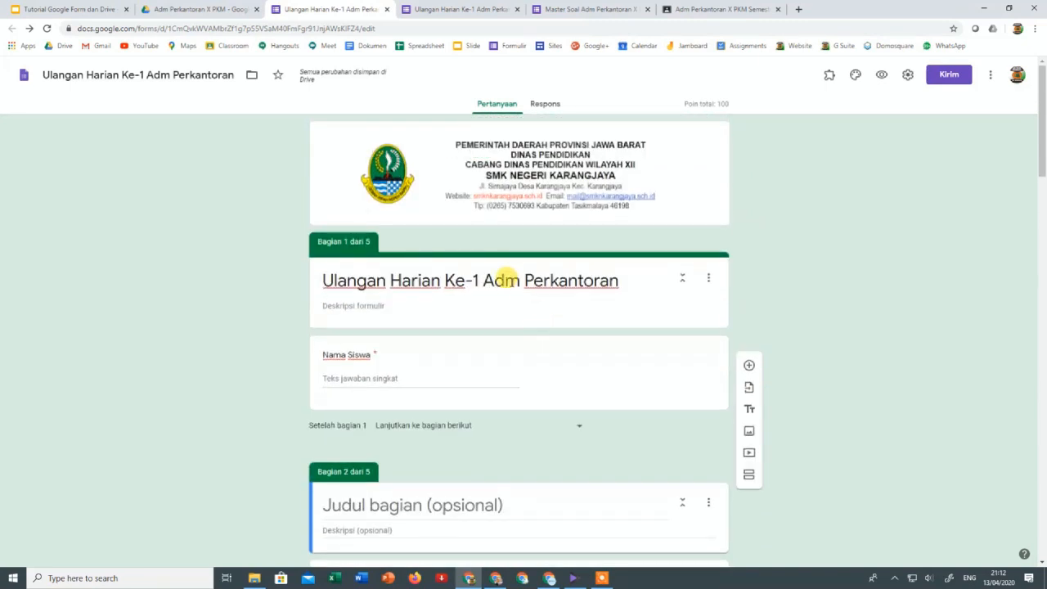
{"action": "scroll", "coordinate": [507, 278], "scroll_direction": "down", "scroll_amount": 9}
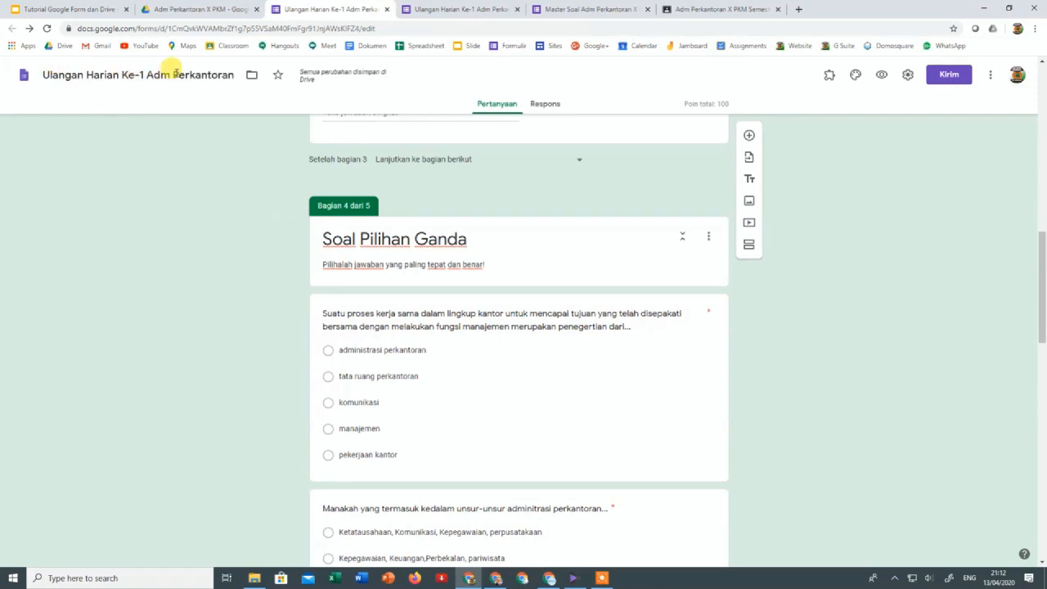
{"action": "scroll", "coordinate": [331, 282], "scroll_direction": "down", "scroll_amount": 4}
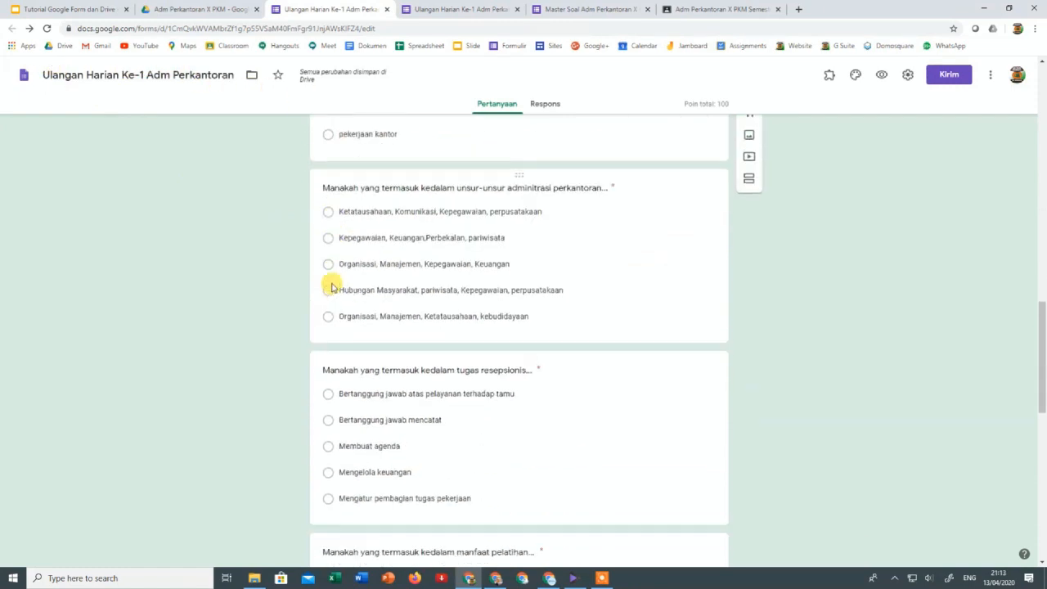
{"action": "scroll", "coordinate": [331, 287], "scroll_direction": "down", "scroll_amount": 10}
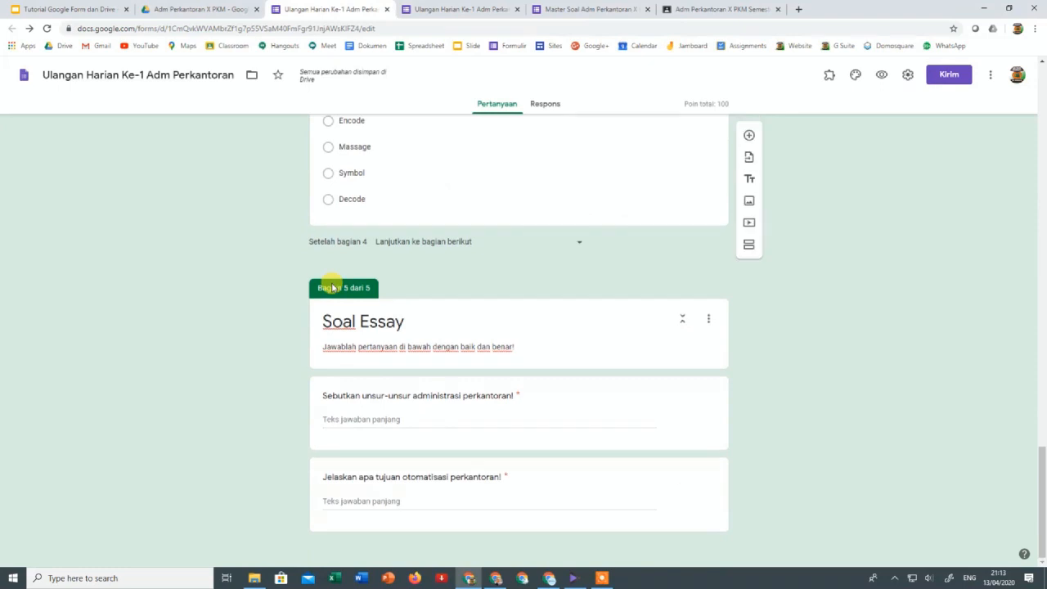
{"action": "scroll", "coordinate": [331, 287], "scroll_direction": "up", "scroll_amount": 15}
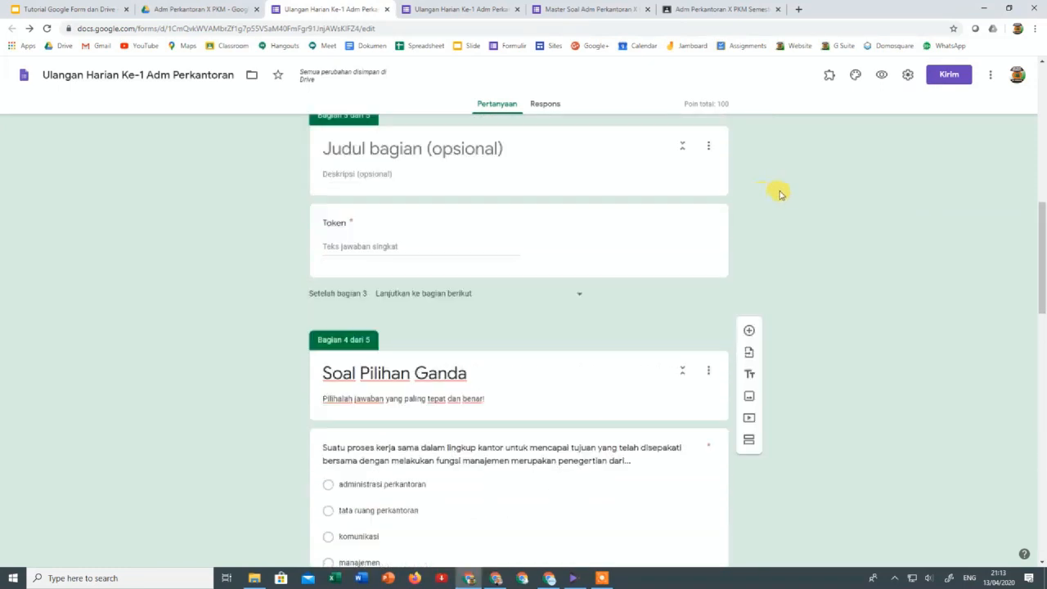
{"action": "scroll", "coordinate": [779, 194], "scroll_direction": "up", "scroll_amount": 8}
{"action": "left_click", "coordinate": [948, 77]}
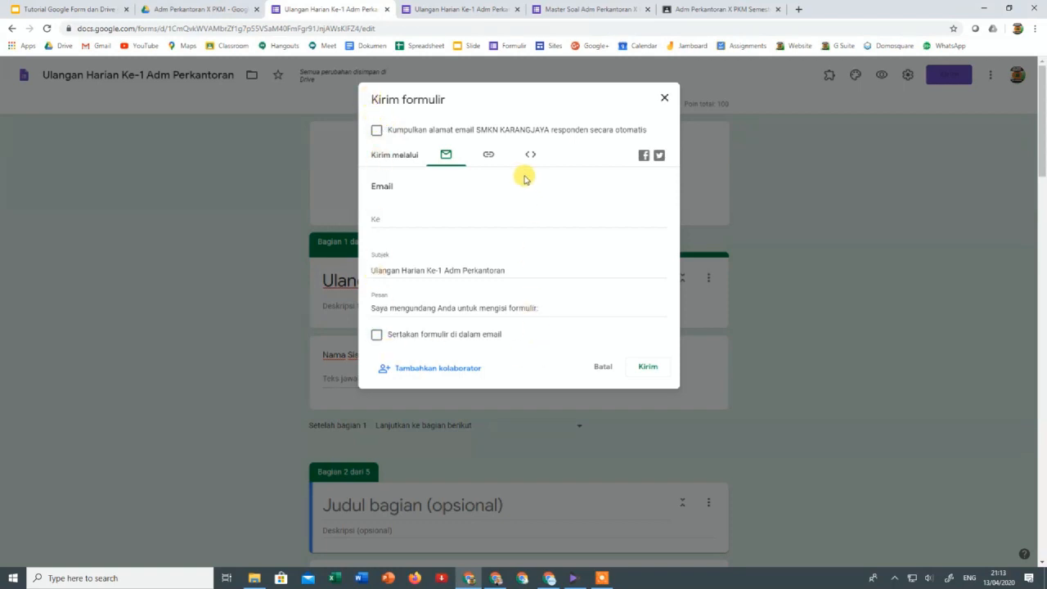
Show the form's share link and shorten it with Perpendek URL
{"action": "left_click", "coordinate": [488, 154]}
{"action": "left_click", "coordinate": [445, 158]}
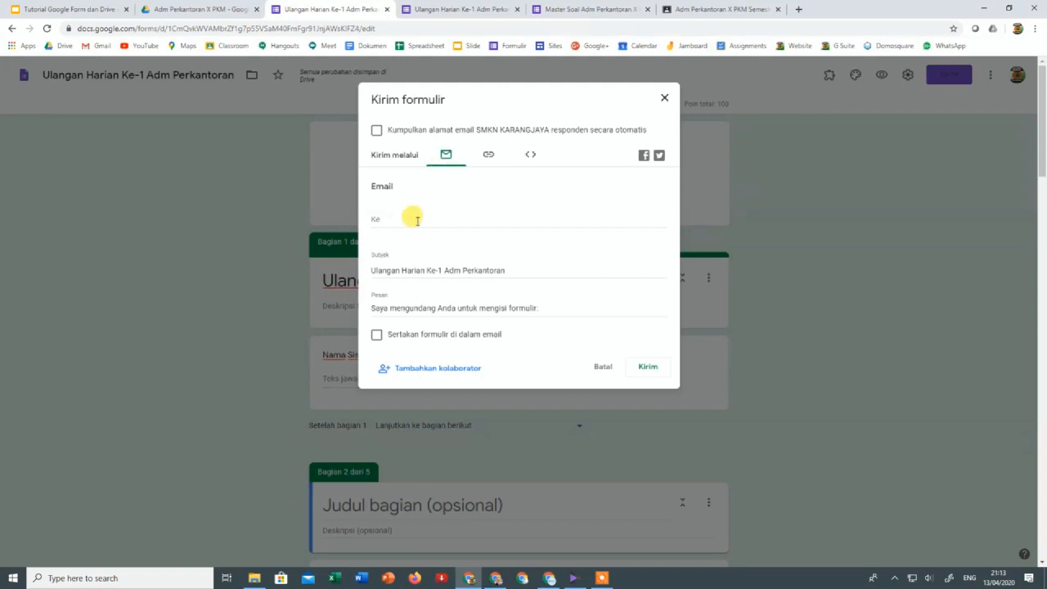
{"action": "left_click", "coordinate": [488, 154]}
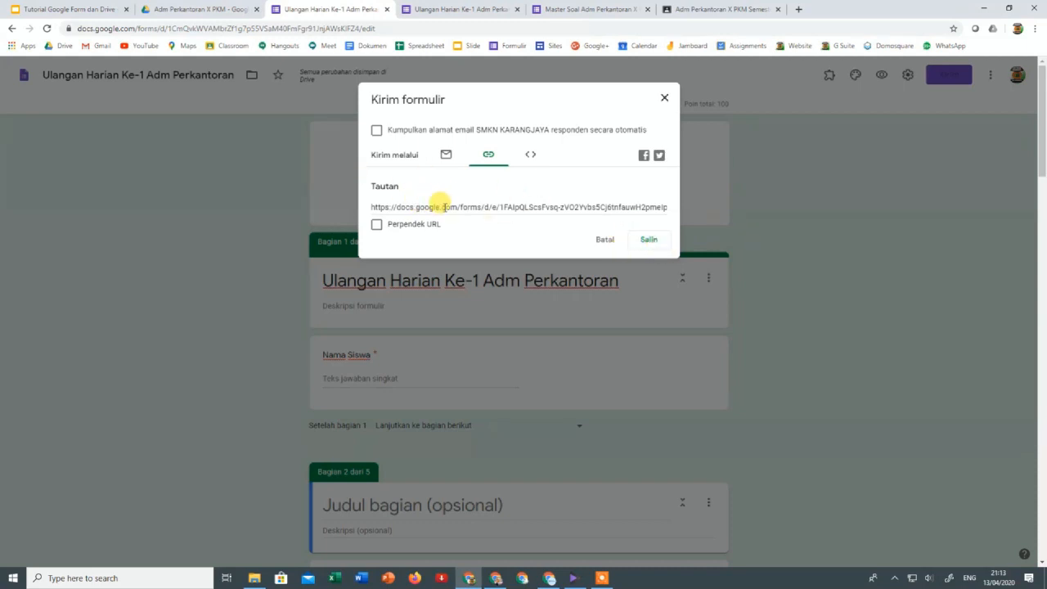
{"action": "left_click", "coordinate": [376, 224]}
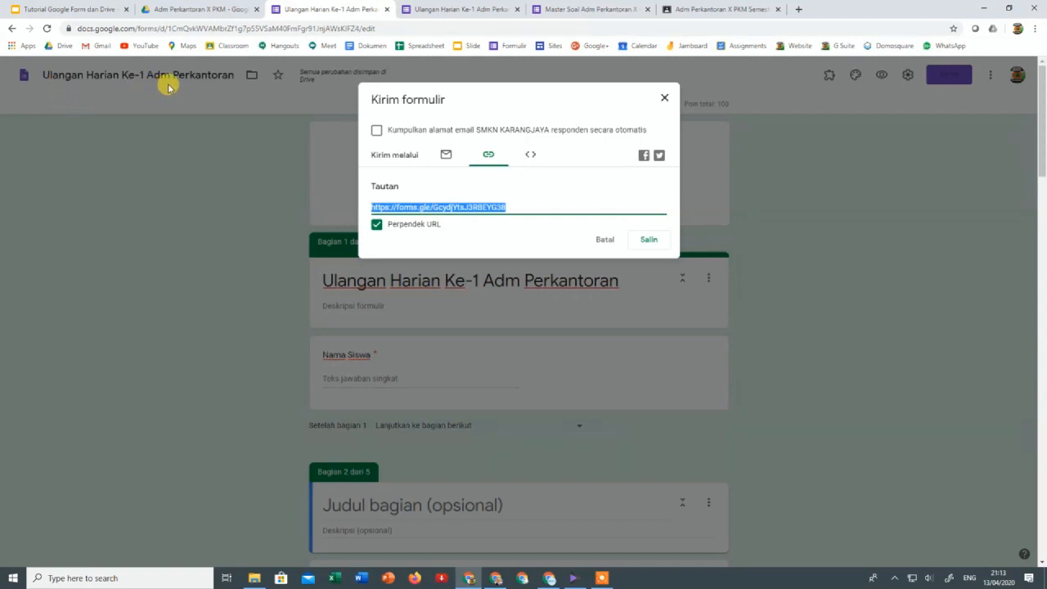
Check the embed code, select the short forms.gle link, and close the dialog
{"action": "left_click", "coordinate": [530, 155]}
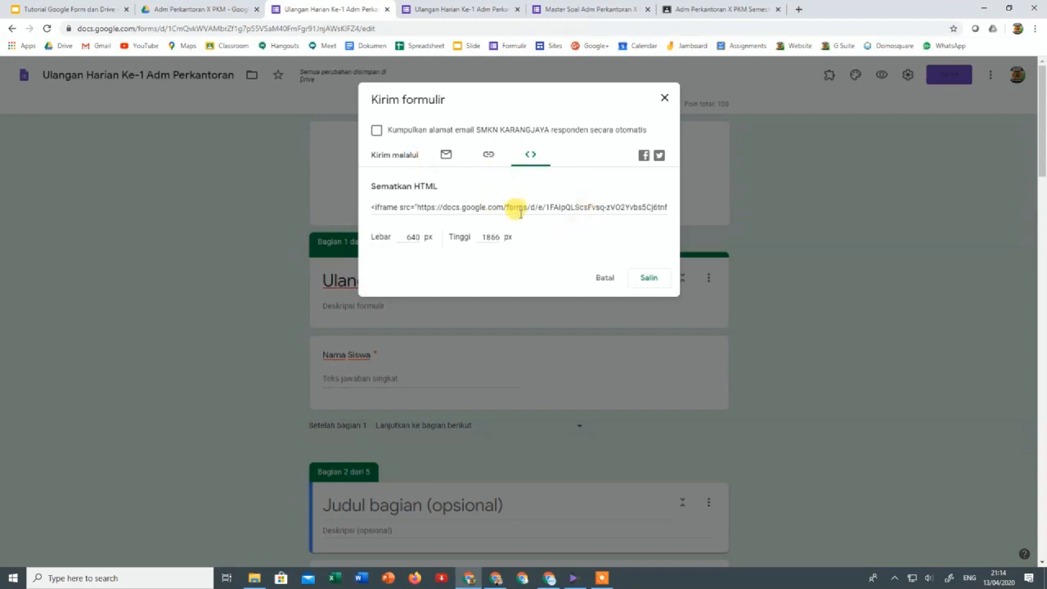
{"action": "left_click", "coordinate": [488, 156]}
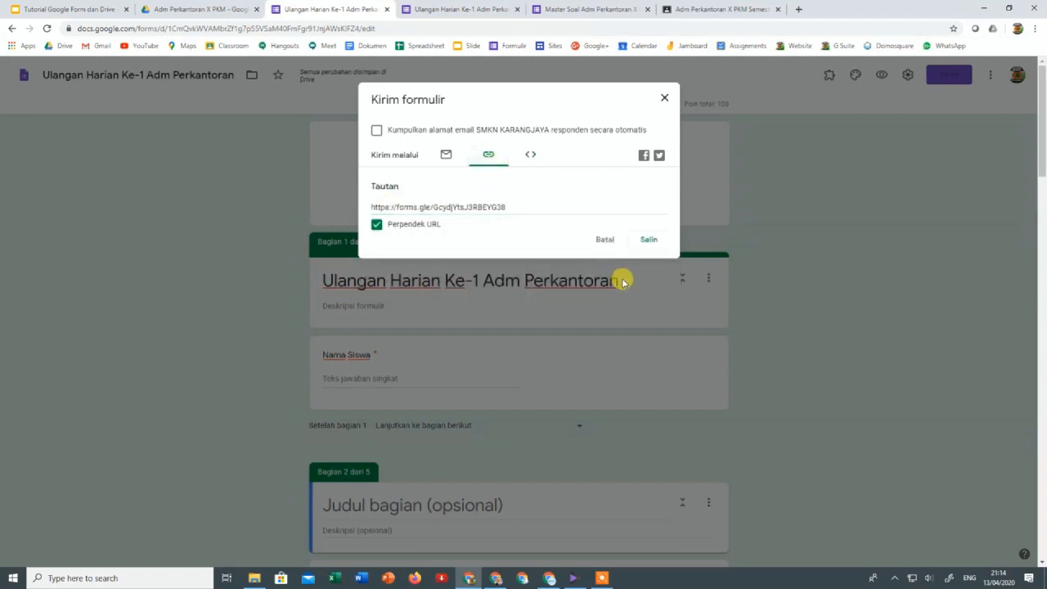
{"action": "left_click", "coordinate": [436, 207]}
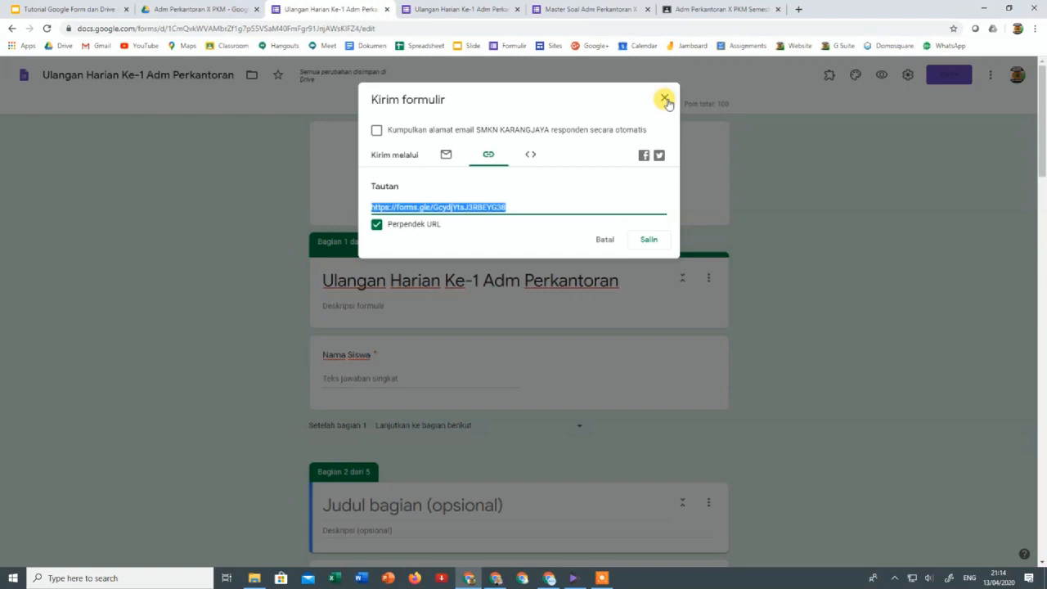
{"action": "left_click", "coordinate": [665, 99]}
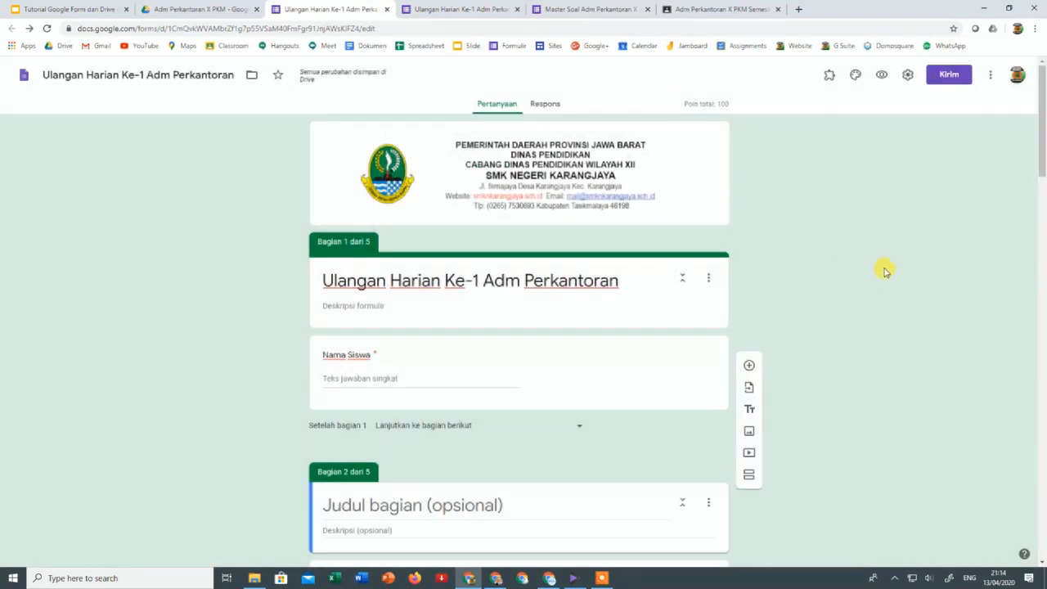
{"action": "scroll", "coordinate": [827, 285], "scroll_direction": "down", "scroll_amount": 5}
{"action": "scroll", "coordinate": [613, 281], "scroll_direction": "up", "scroll_amount": 4}
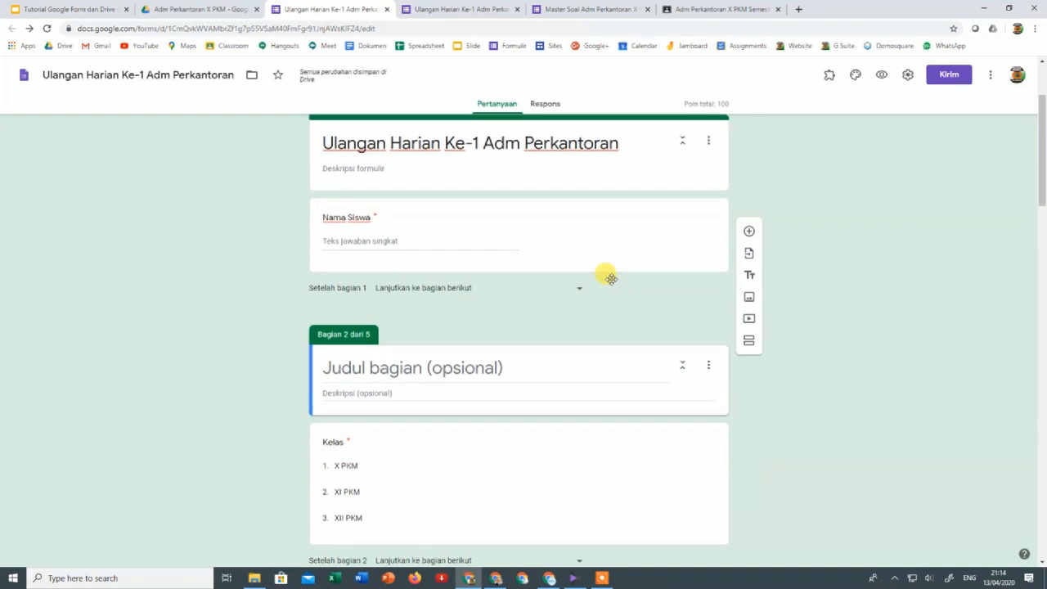
{"action": "scroll", "coordinate": [609, 278], "scroll_direction": "up", "scroll_amount": 2}
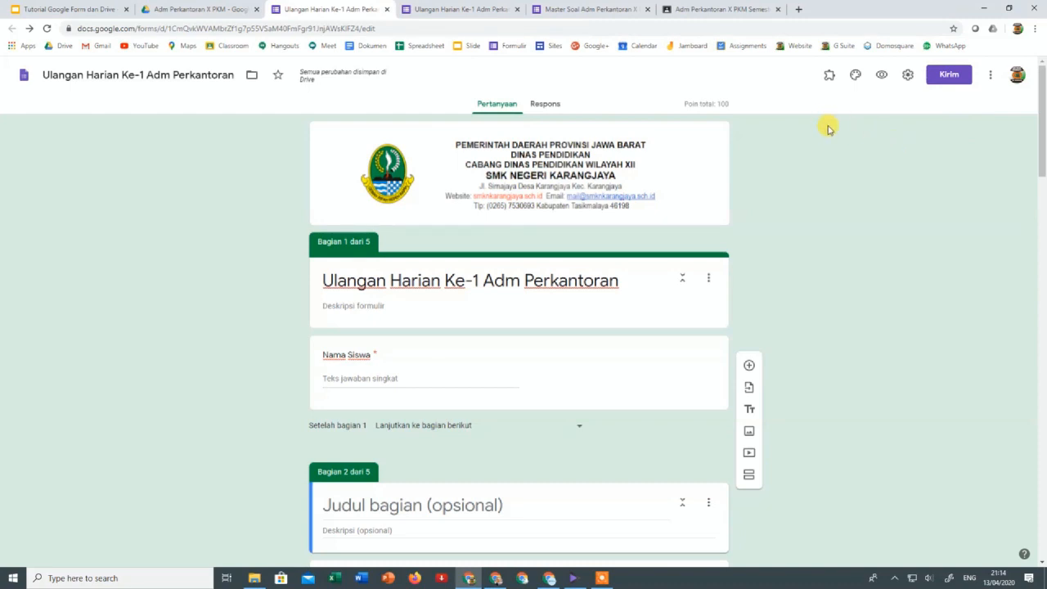
{"action": "left_click", "coordinate": [949, 74]}
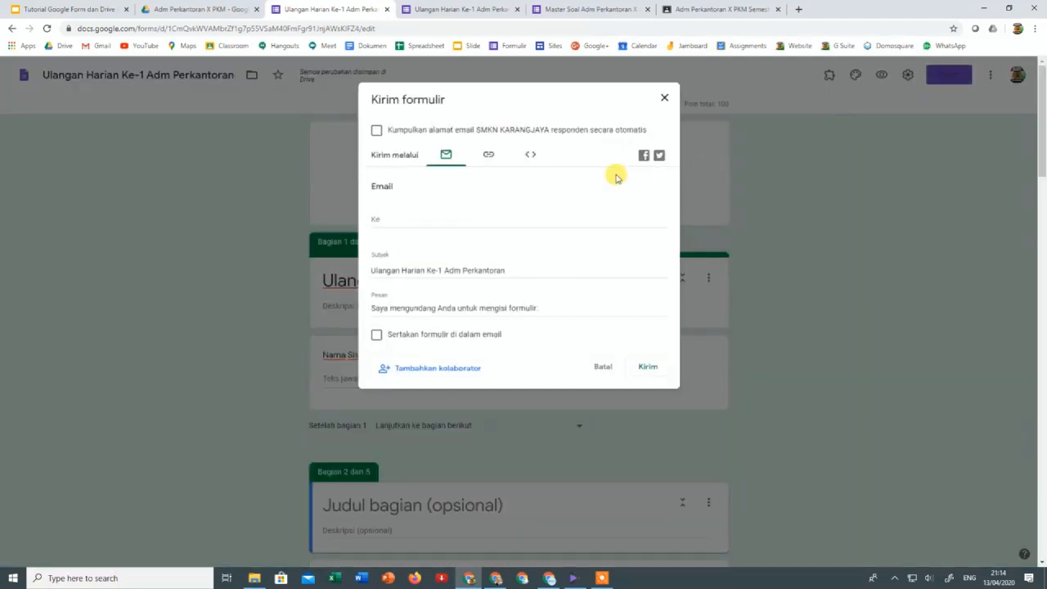
{"action": "left_click", "coordinate": [664, 98]}
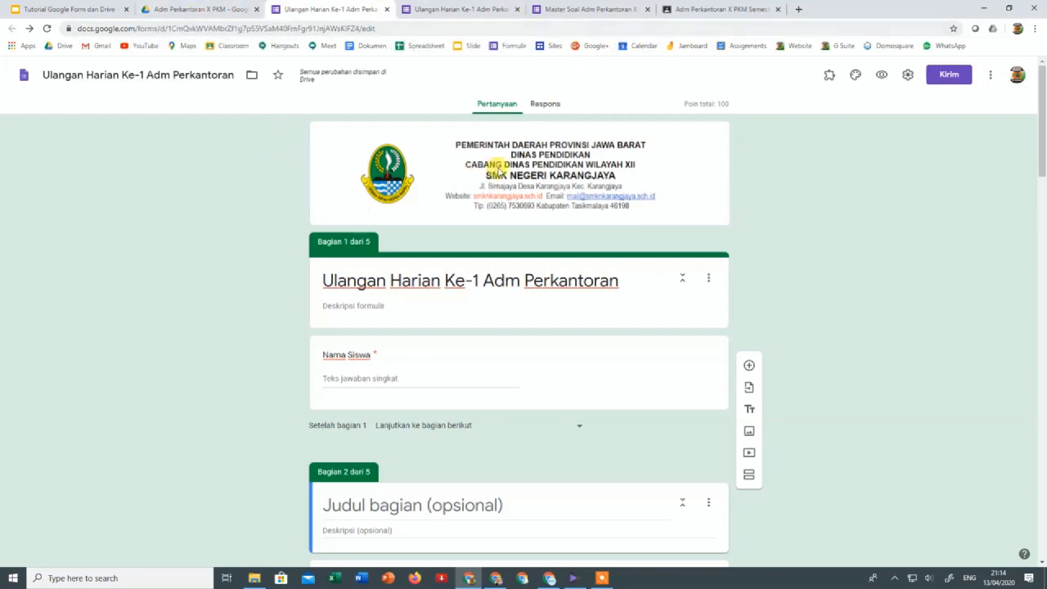
Create a new Tugas from the Adm Perkantoran X PKM class's Tugas Kelas page
{"action": "left_click", "coordinate": [735, 9]}
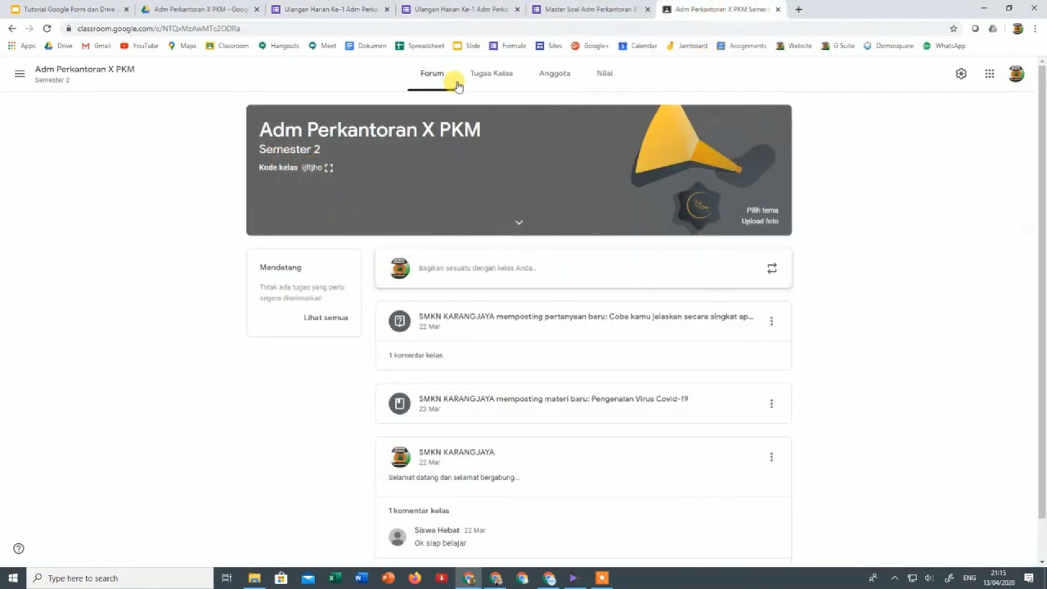
{"action": "left_click", "coordinate": [494, 76]}
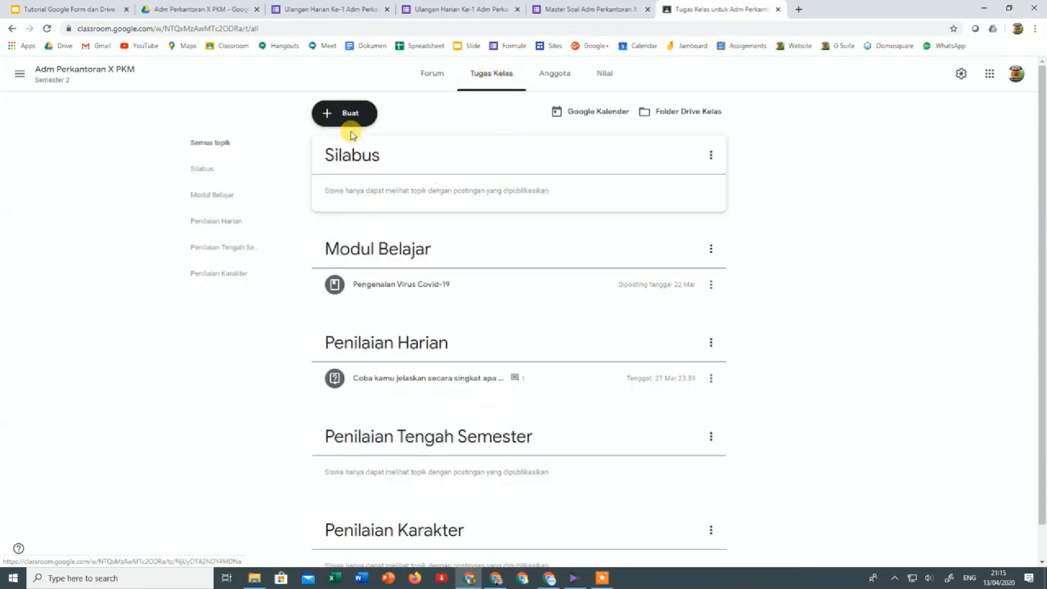
{"action": "left_click", "coordinate": [329, 116]}
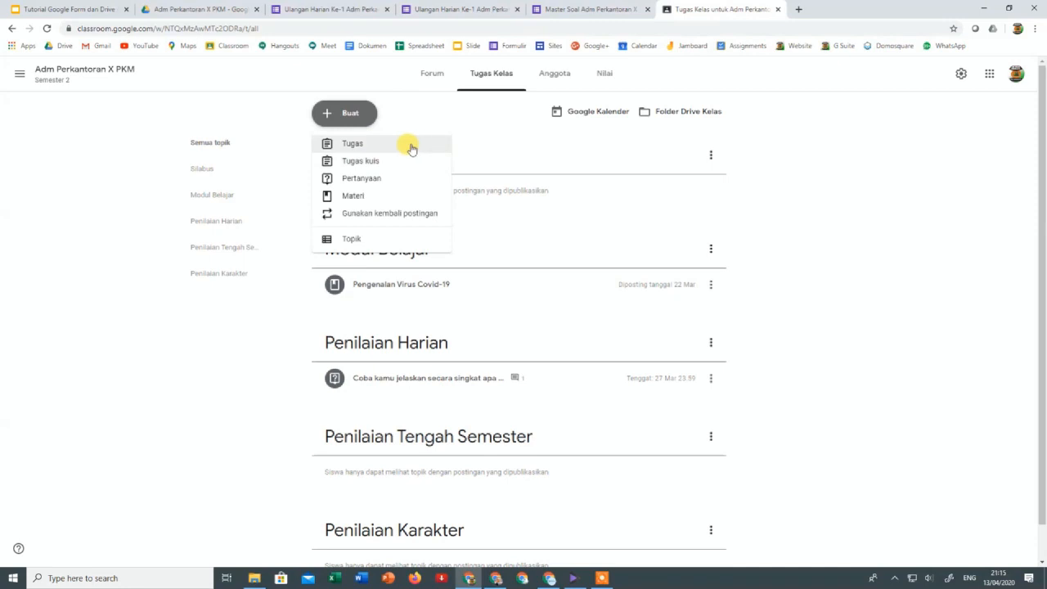
{"action": "left_click", "coordinate": [353, 145]}
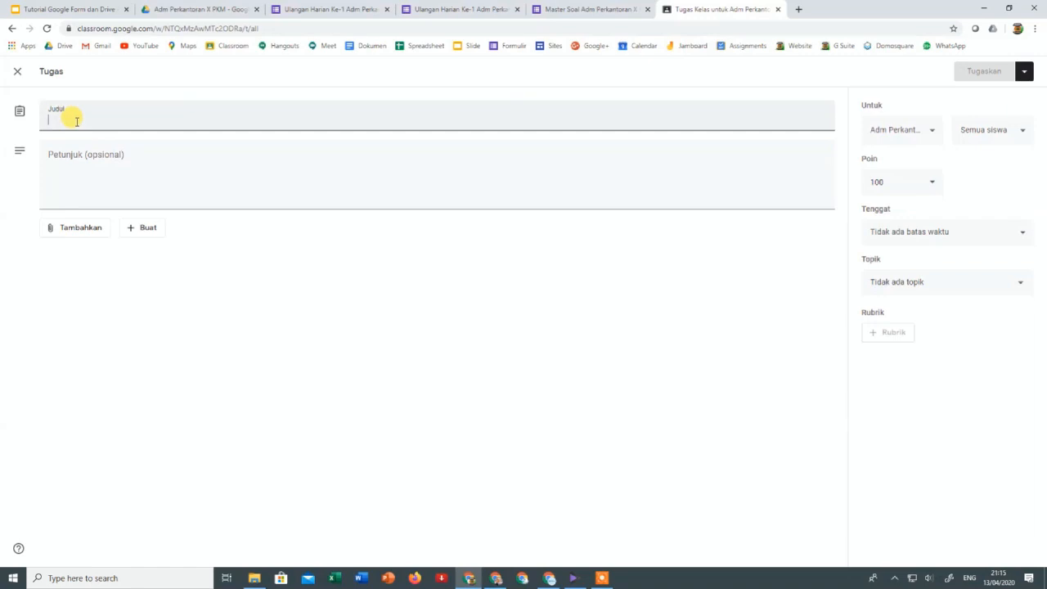
Title the assignment 'Ulangan Harian Ke-1 Adm Perkantoran' and attach the same-named form from Google Drive
{"action": "type", "text": "Ula"}
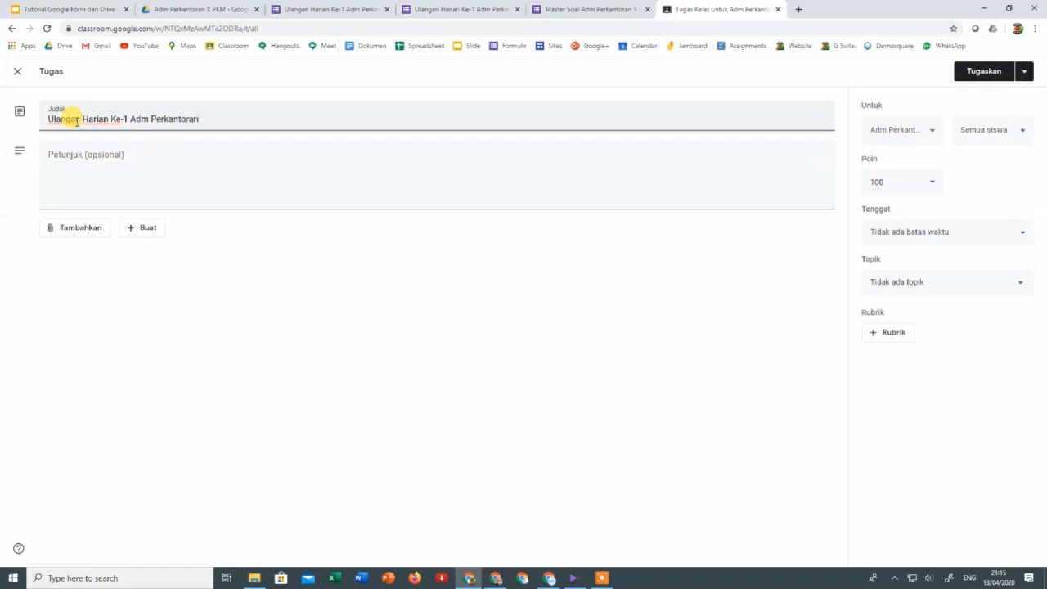
{"action": "left_click", "coordinate": [111, 159]}
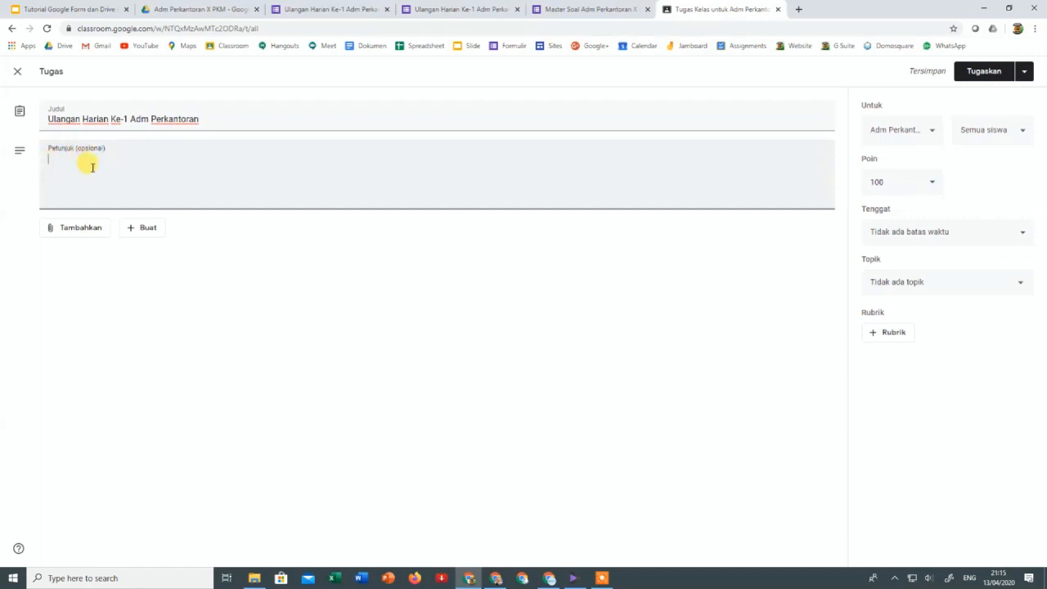
{"action": "left_click", "coordinate": [57, 230]}
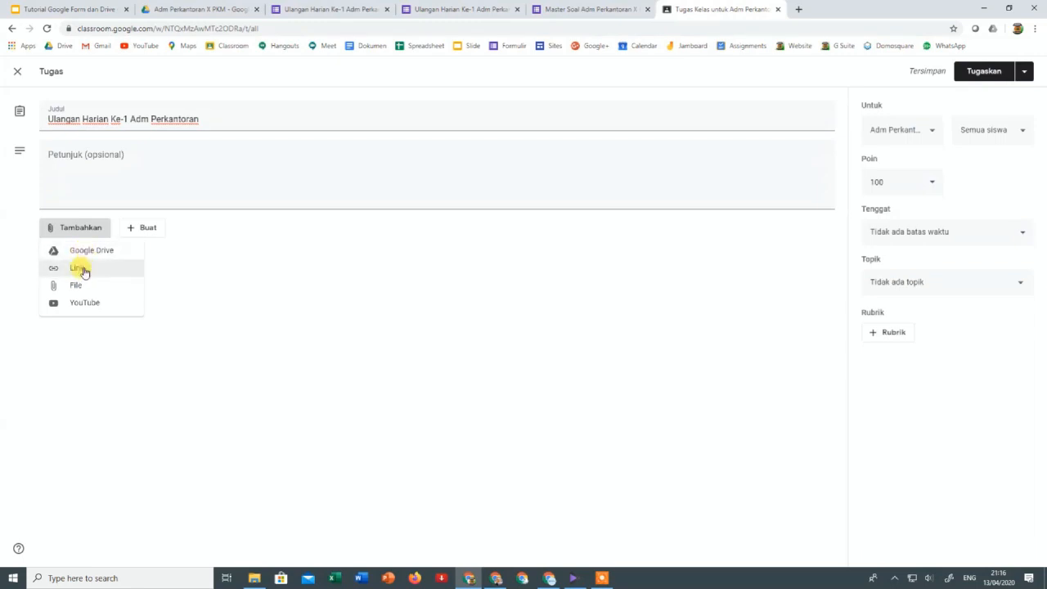
{"action": "left_click", "coordinate": [92, 254]}
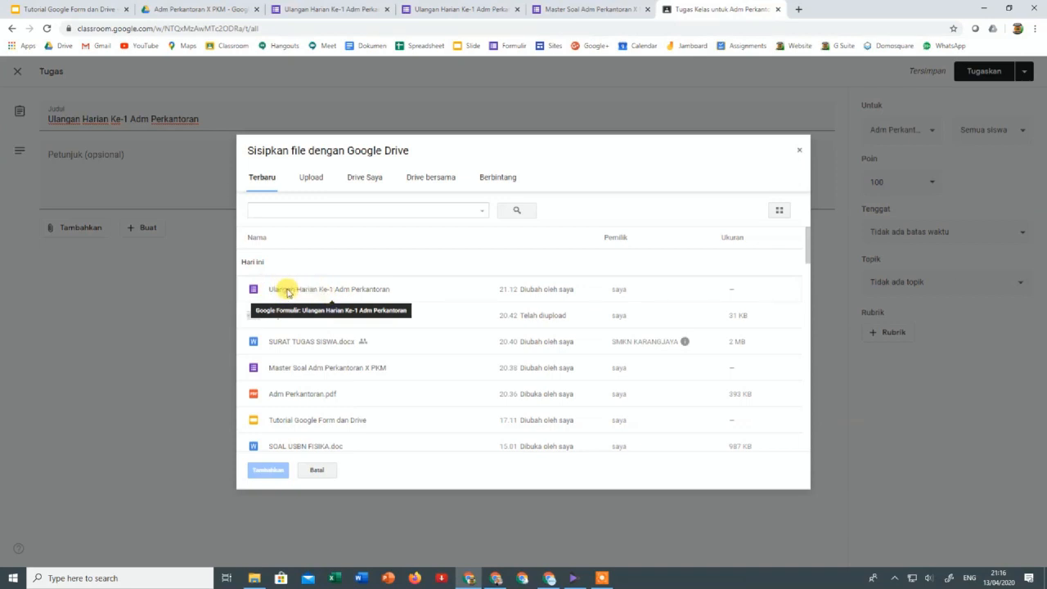
{"action": "left_click", "coordinate": [287, 292]}
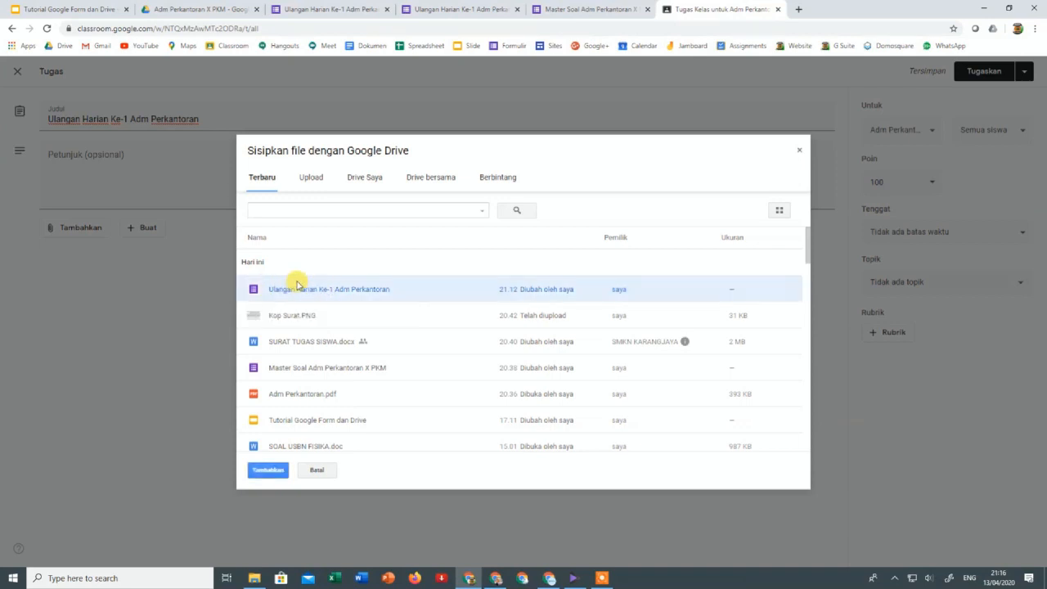
{"action": "left_click", "coordinate": [267, 470]}
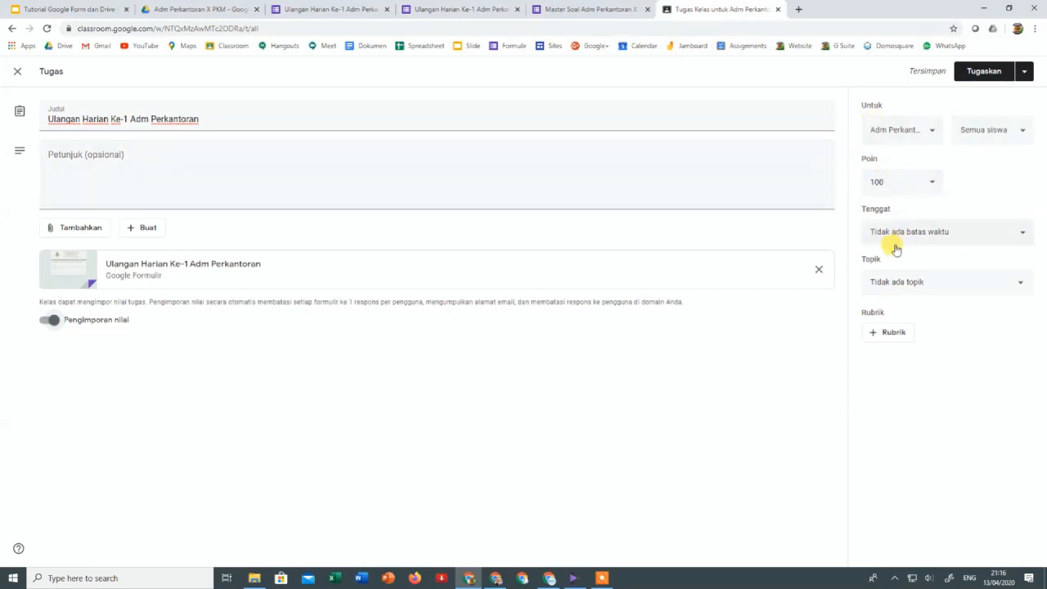
Set the assignment due date to Friday 24 April 2020 at 23.59
{"action": "left_click", "coordinate": [1019, 233]}
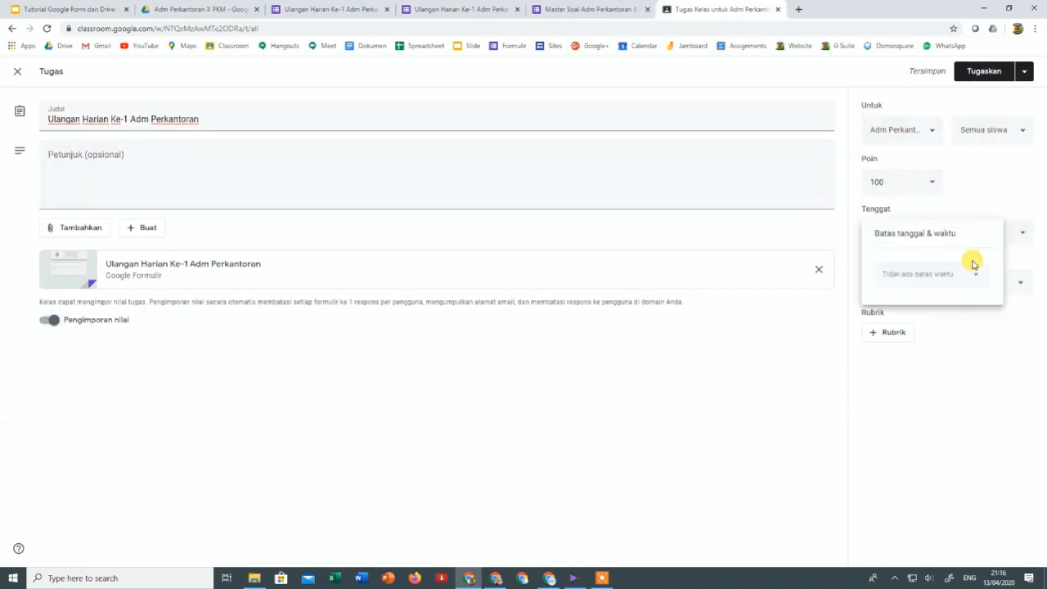
{"action": "left_click", "coordinate": [978, 279]}
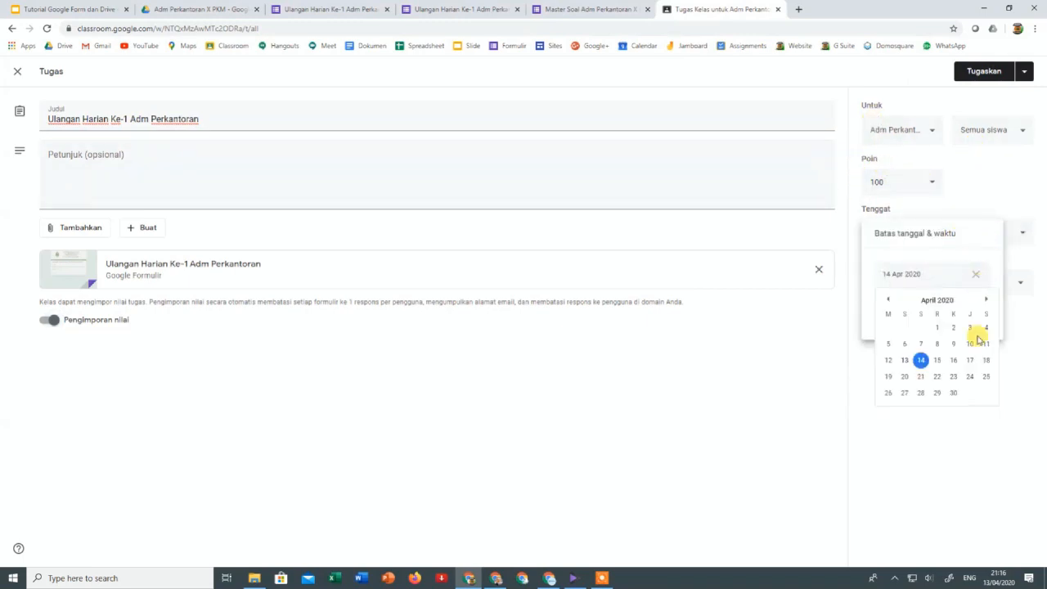
{"action": "left_click", "coordinate": [969, 376]}
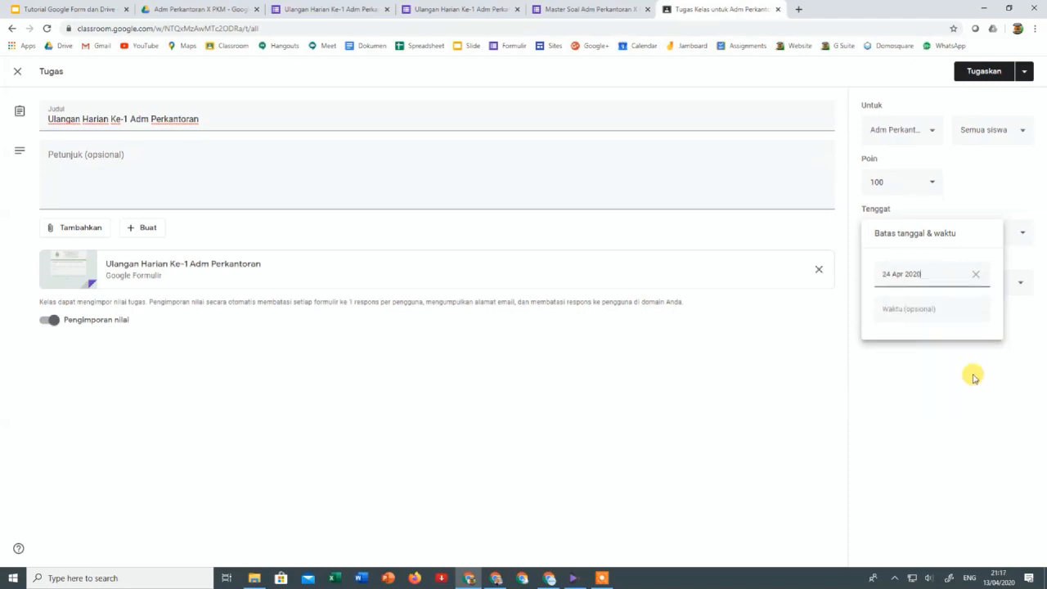
{"action": "left_click", "coordinate": [909, 308]}
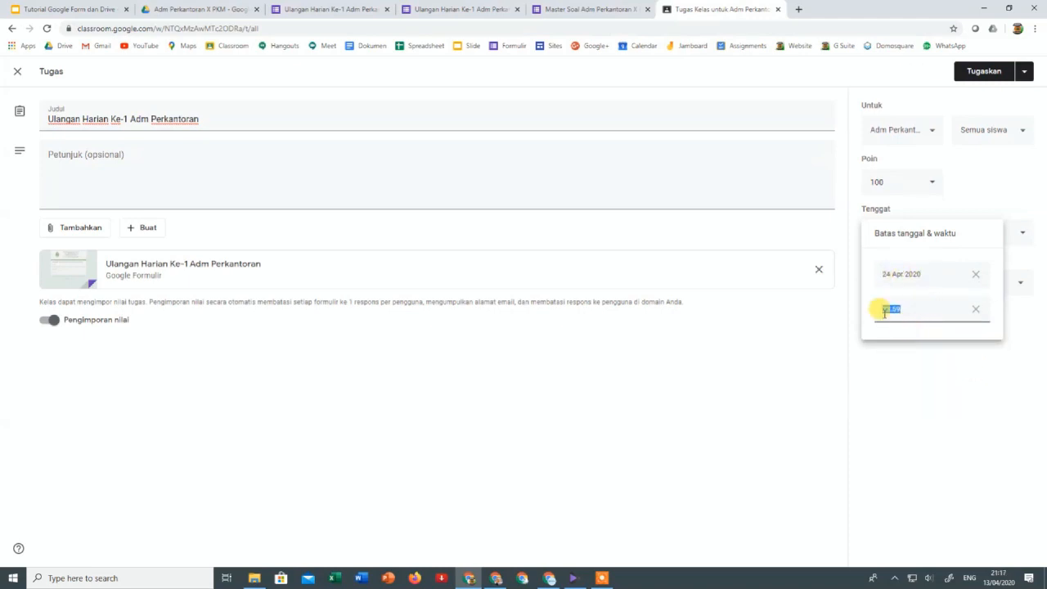
{"action": "left_click", "coordinate": [953, 367]}
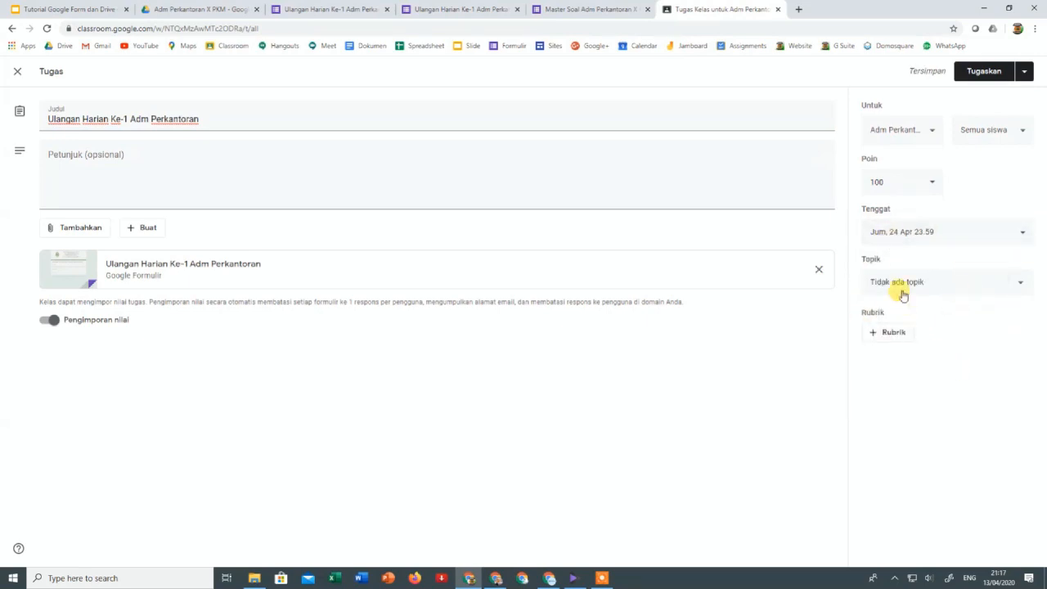
File the assignment under the Penilaian Harian topic and check the Tugaskan posting options
{"action": "left_click", "coordinate": [938, 282]}
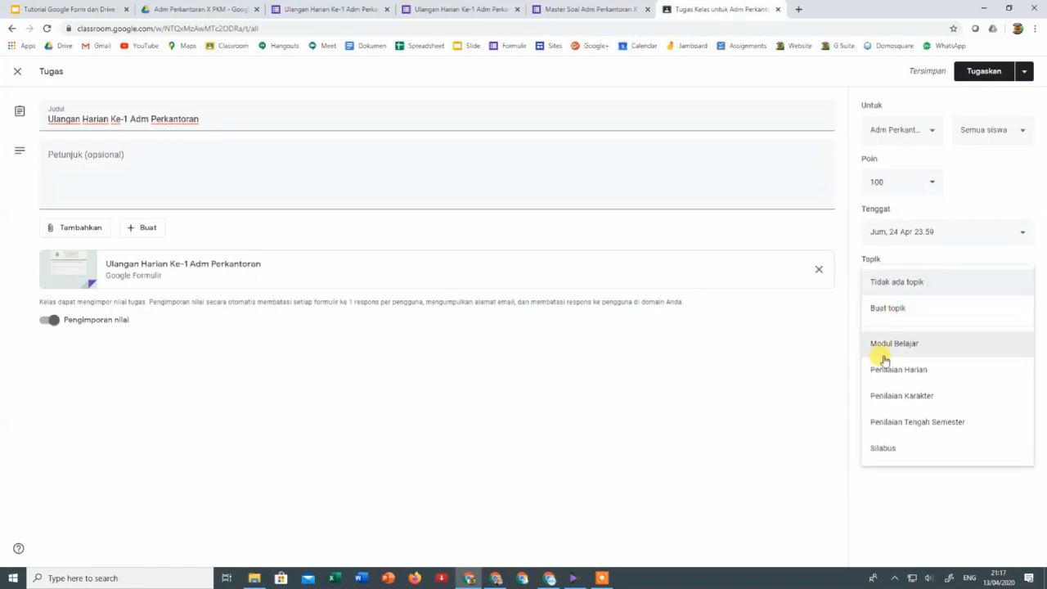
{"action": "left_click", "coordinate": [925, 369]}
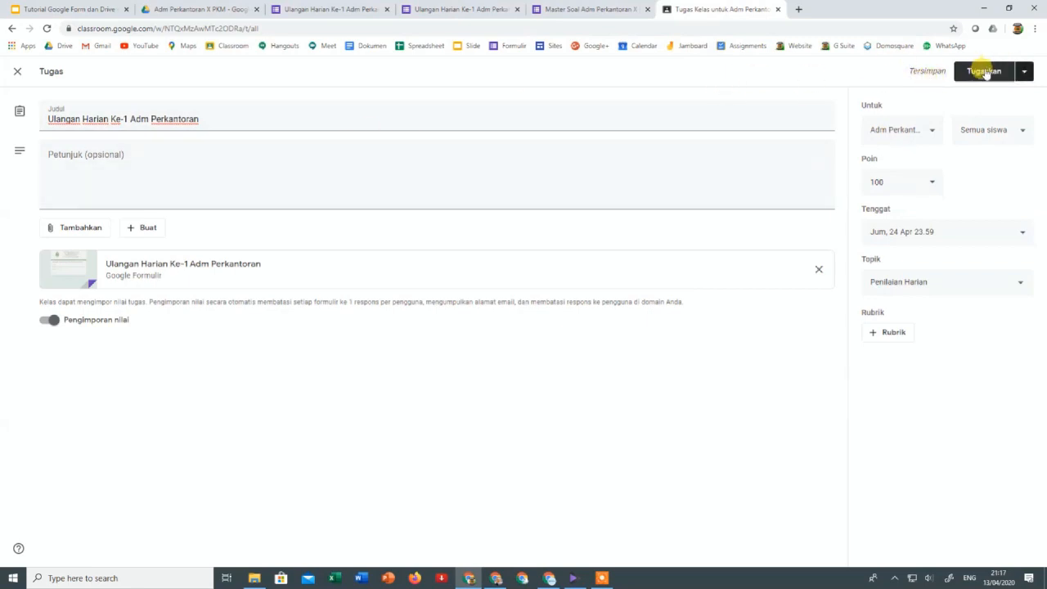
{"action": "left_click", "coordinate": [1023, 71]}
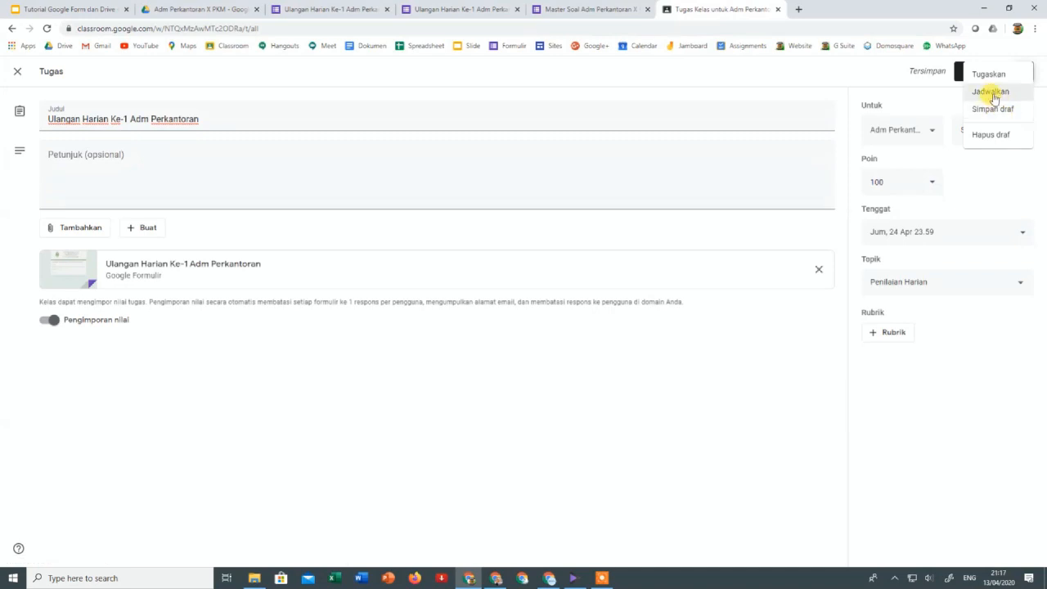
{"action": "left_click", "coordinate": [876, 82]}
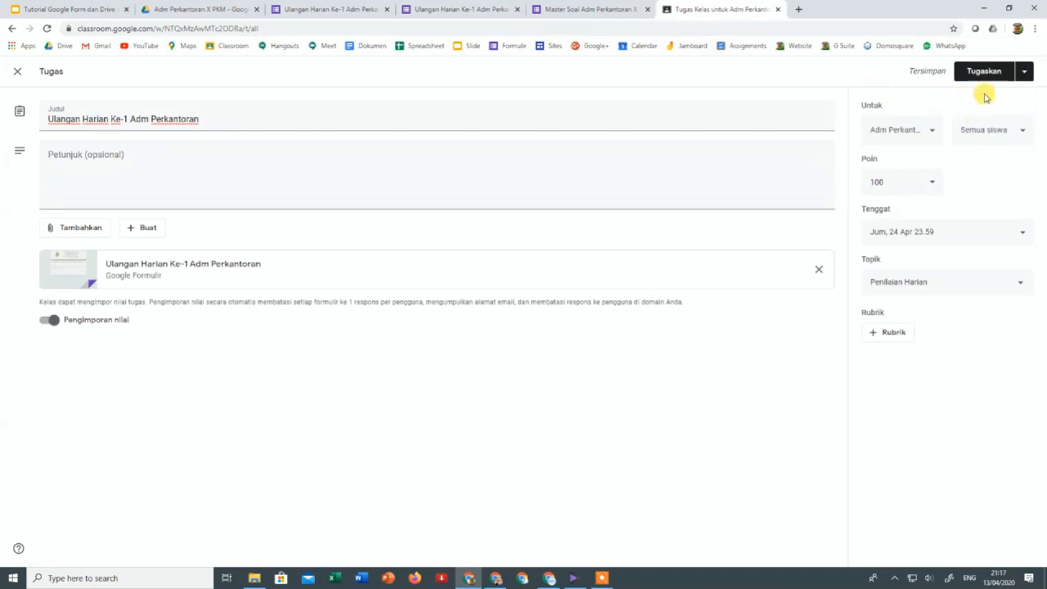
Post 'Ulangan Harian Ke-1 Adm Perkantoran' with Tugaskan and confirm it appears in the class stream
{"action": "left_click", "coordinate": [986, 72]}
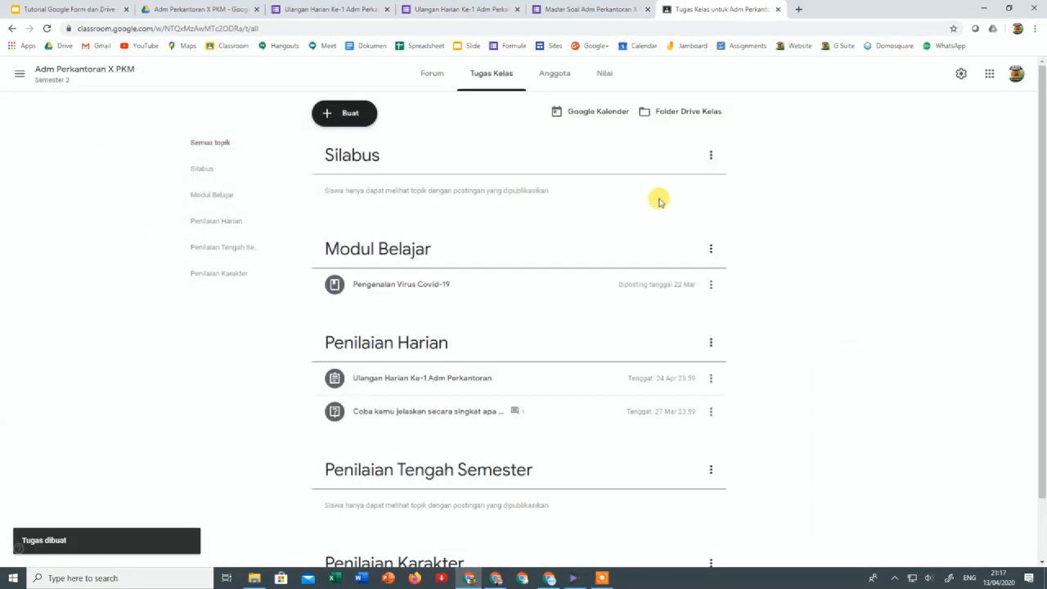
{"action": "scroll", "coordinate": [659, 202], "scroll_direction": "down", "scroll_amount": 1}
{"action": "scroll", "coordinate": [589, 253], "scroll_direction": "up", "scroll_amount": 1}
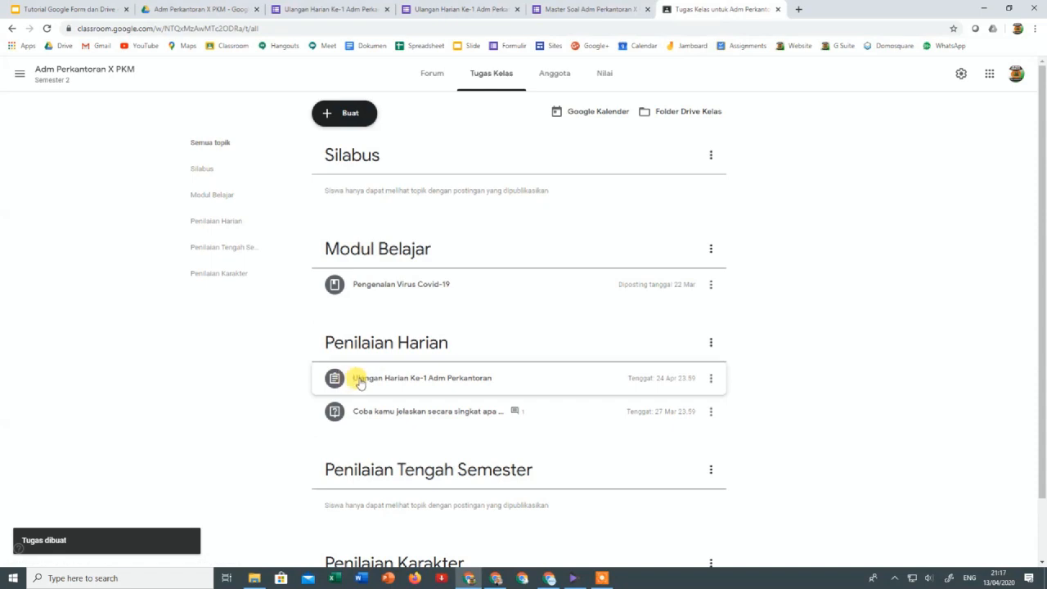
{"action": "left_click", "coordinate": [433, 74]}
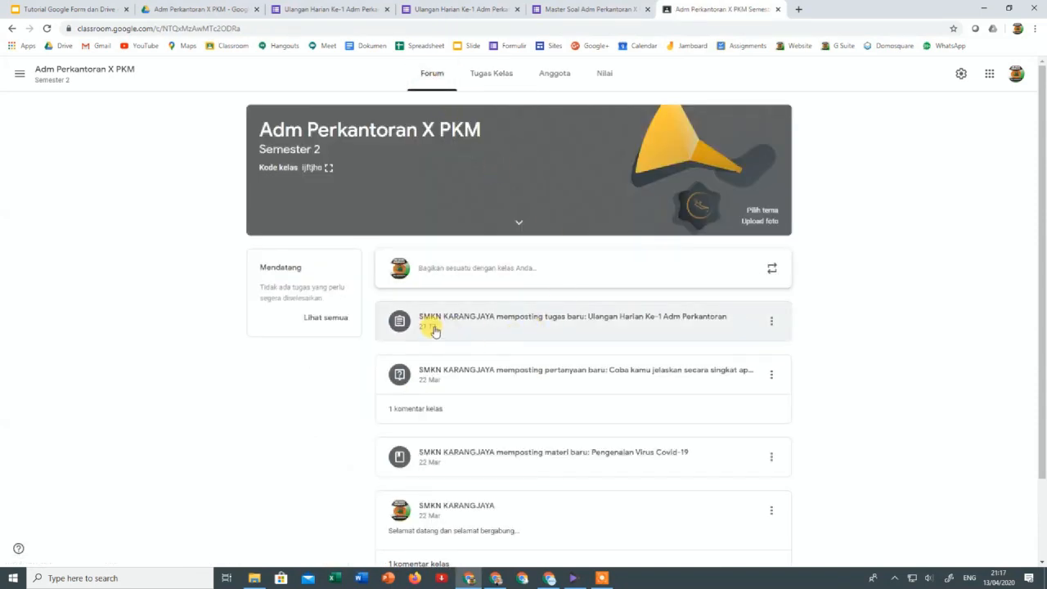